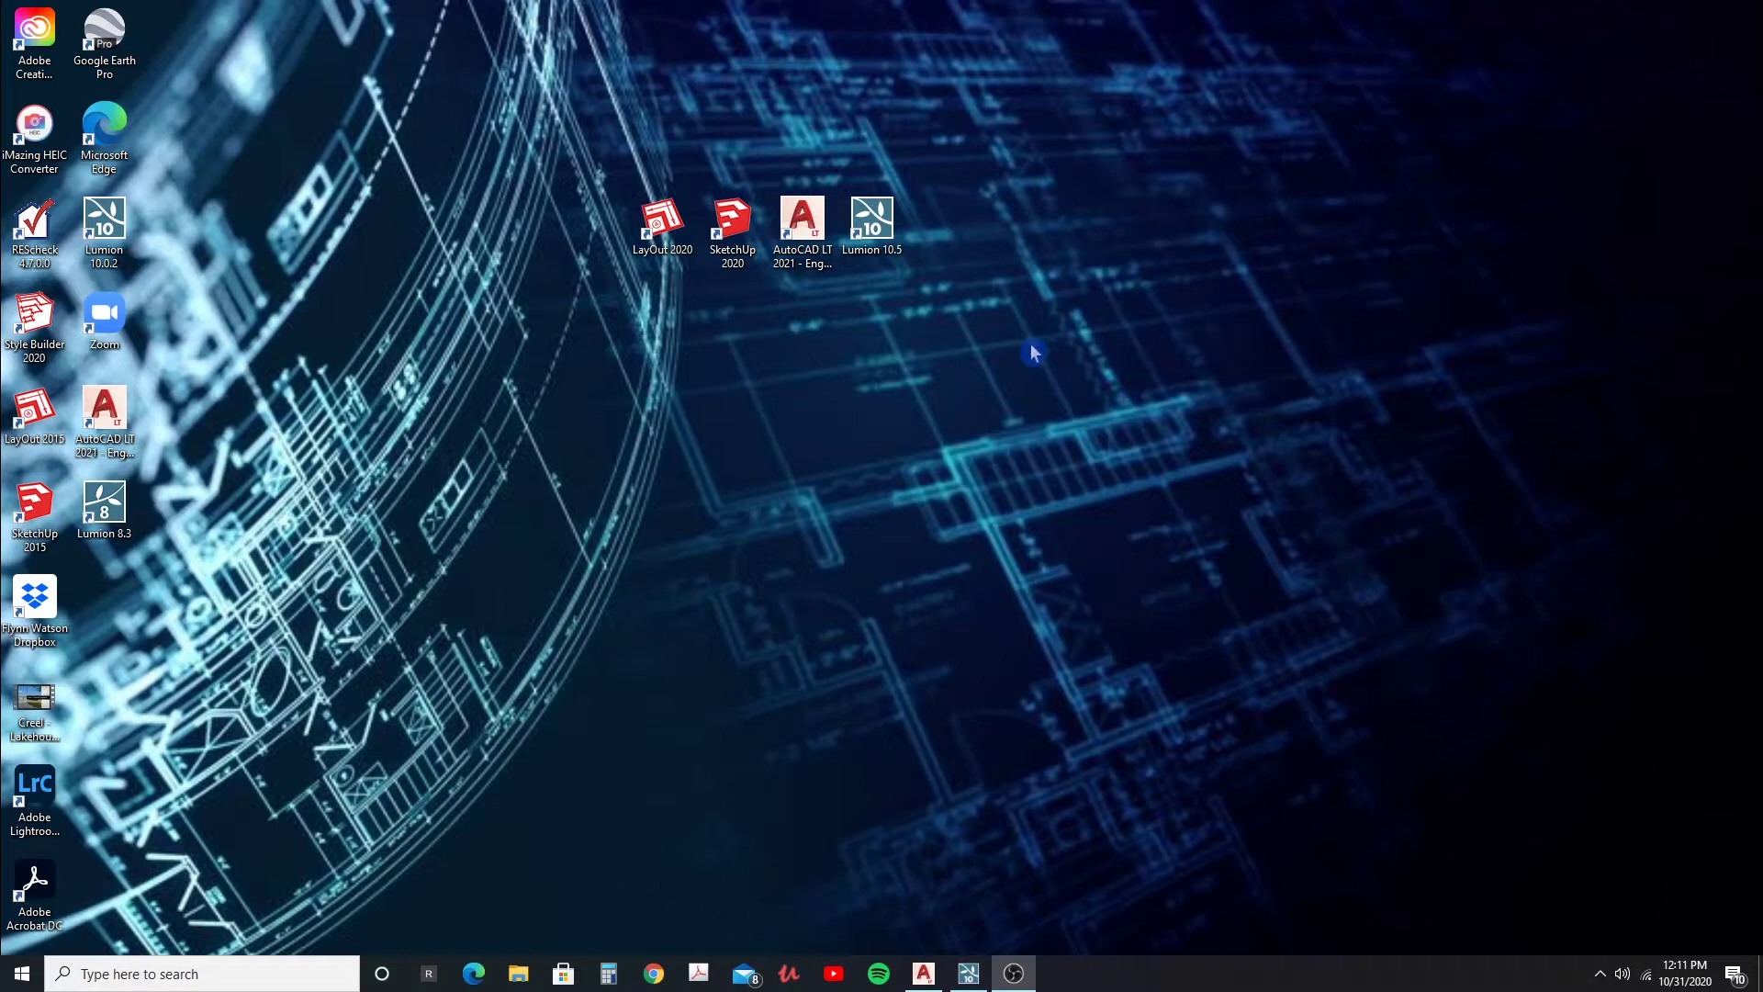
- Switch to Lumion and examine the computer speed benchmark for graphics card, graphics memory, processor and system memory
{"action": "left_click", "coordinate": [890, 223]}
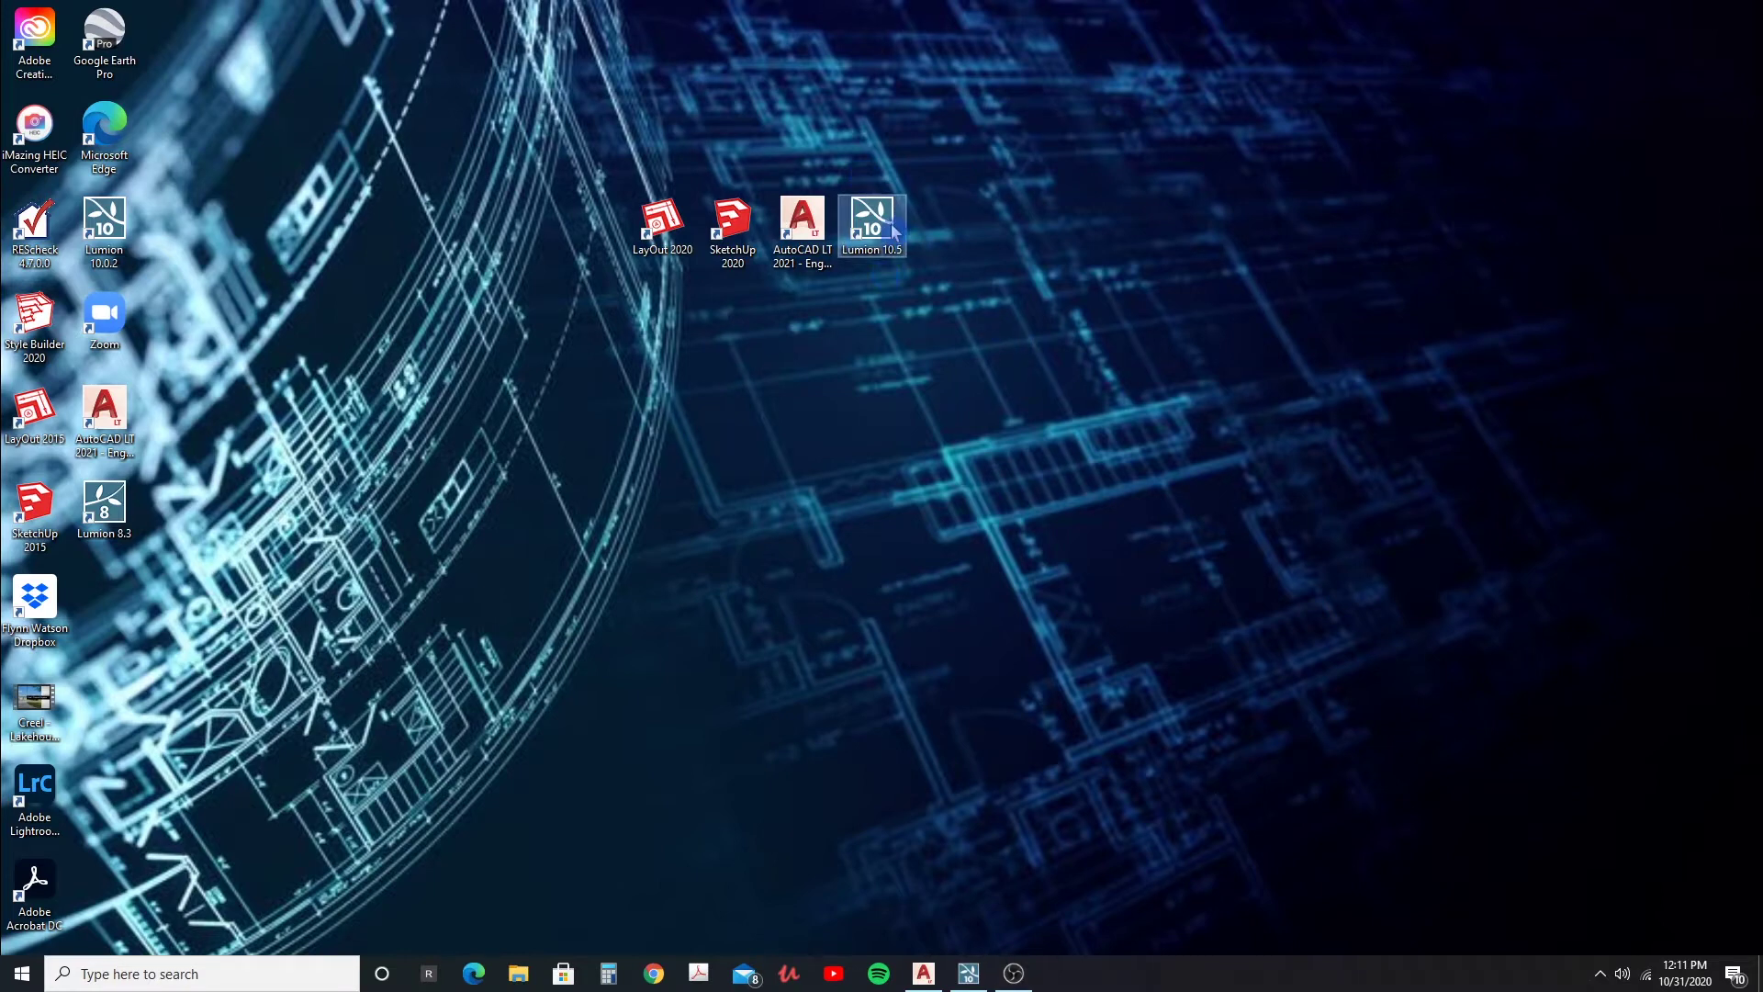
{"action": "left_click", "coordinate": [969, 971]}
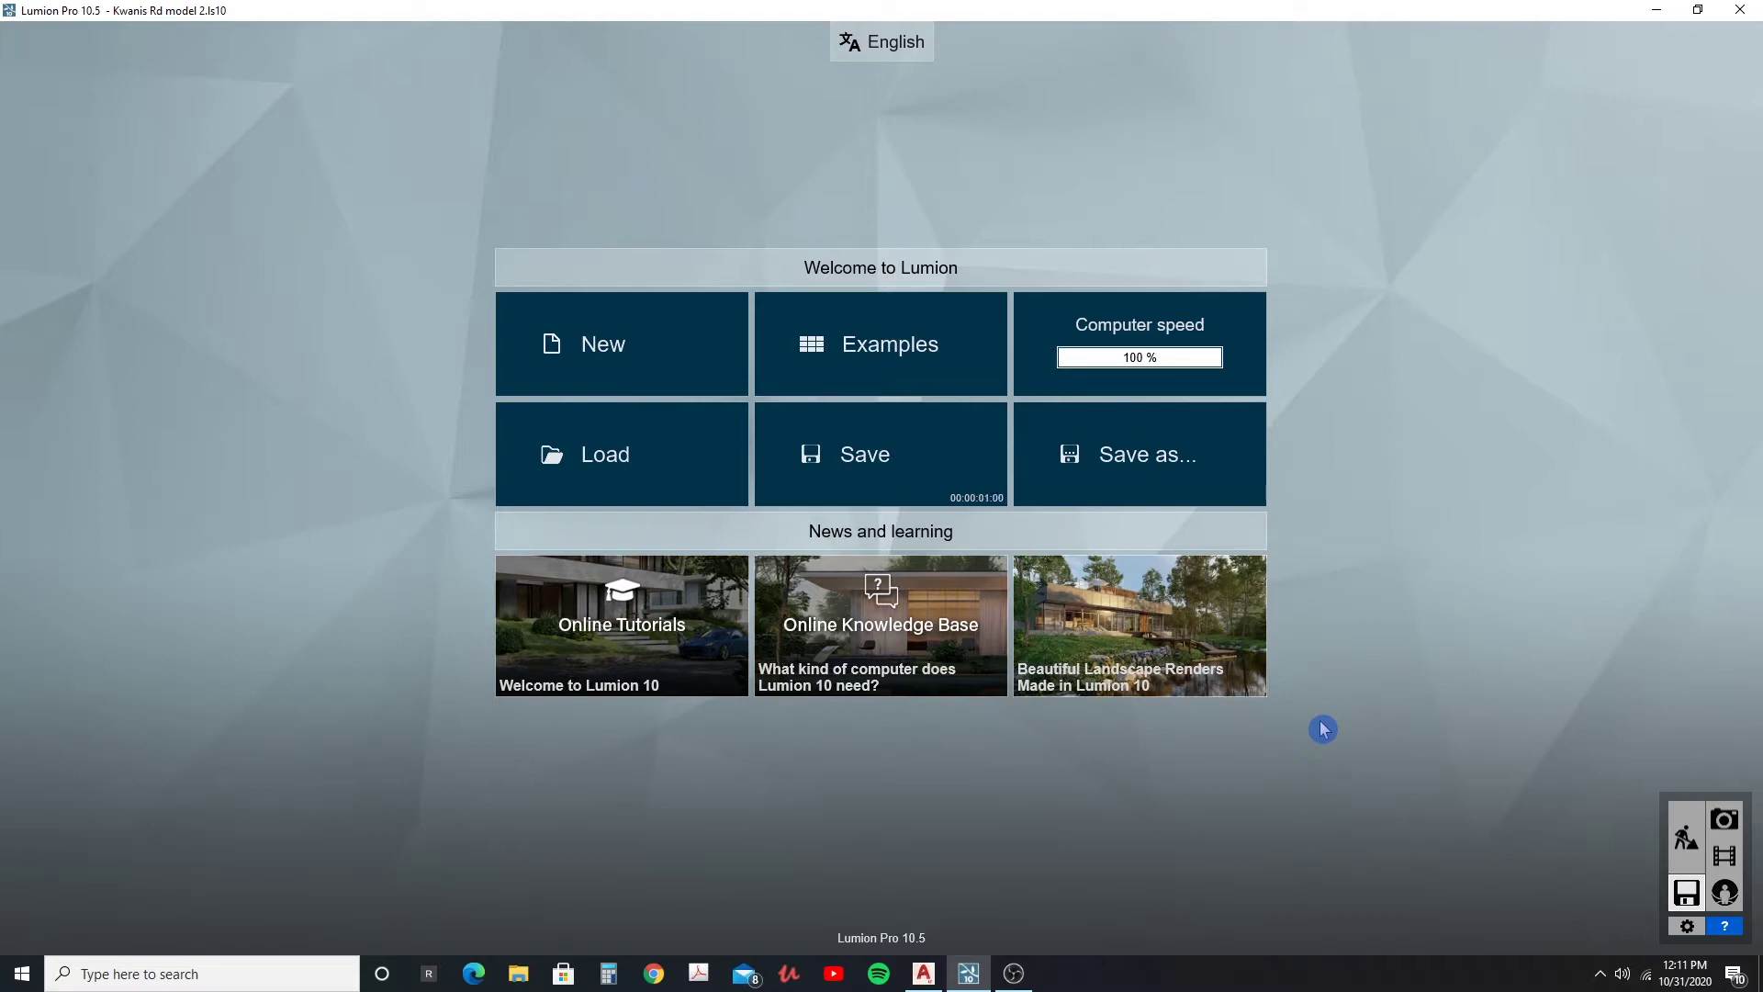
{"action": "left_click", "coordinate": [1185, 349]}
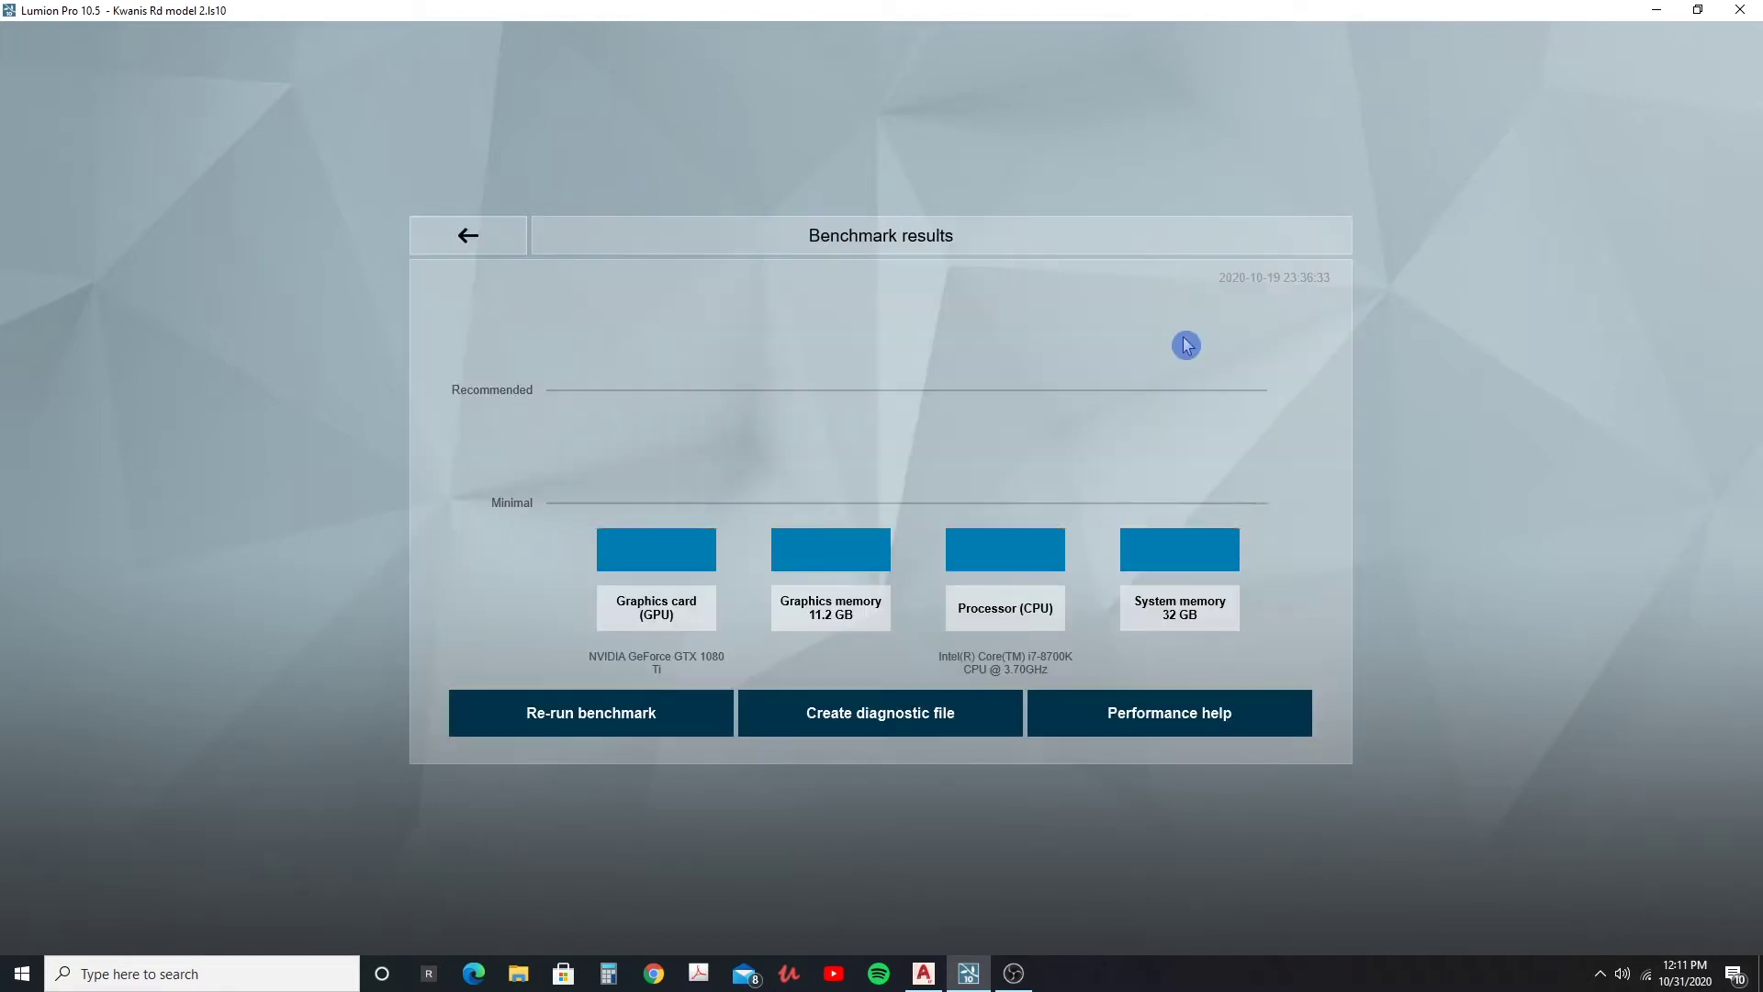
{"action": "mouse_move", "coordinate": [785, 298]}
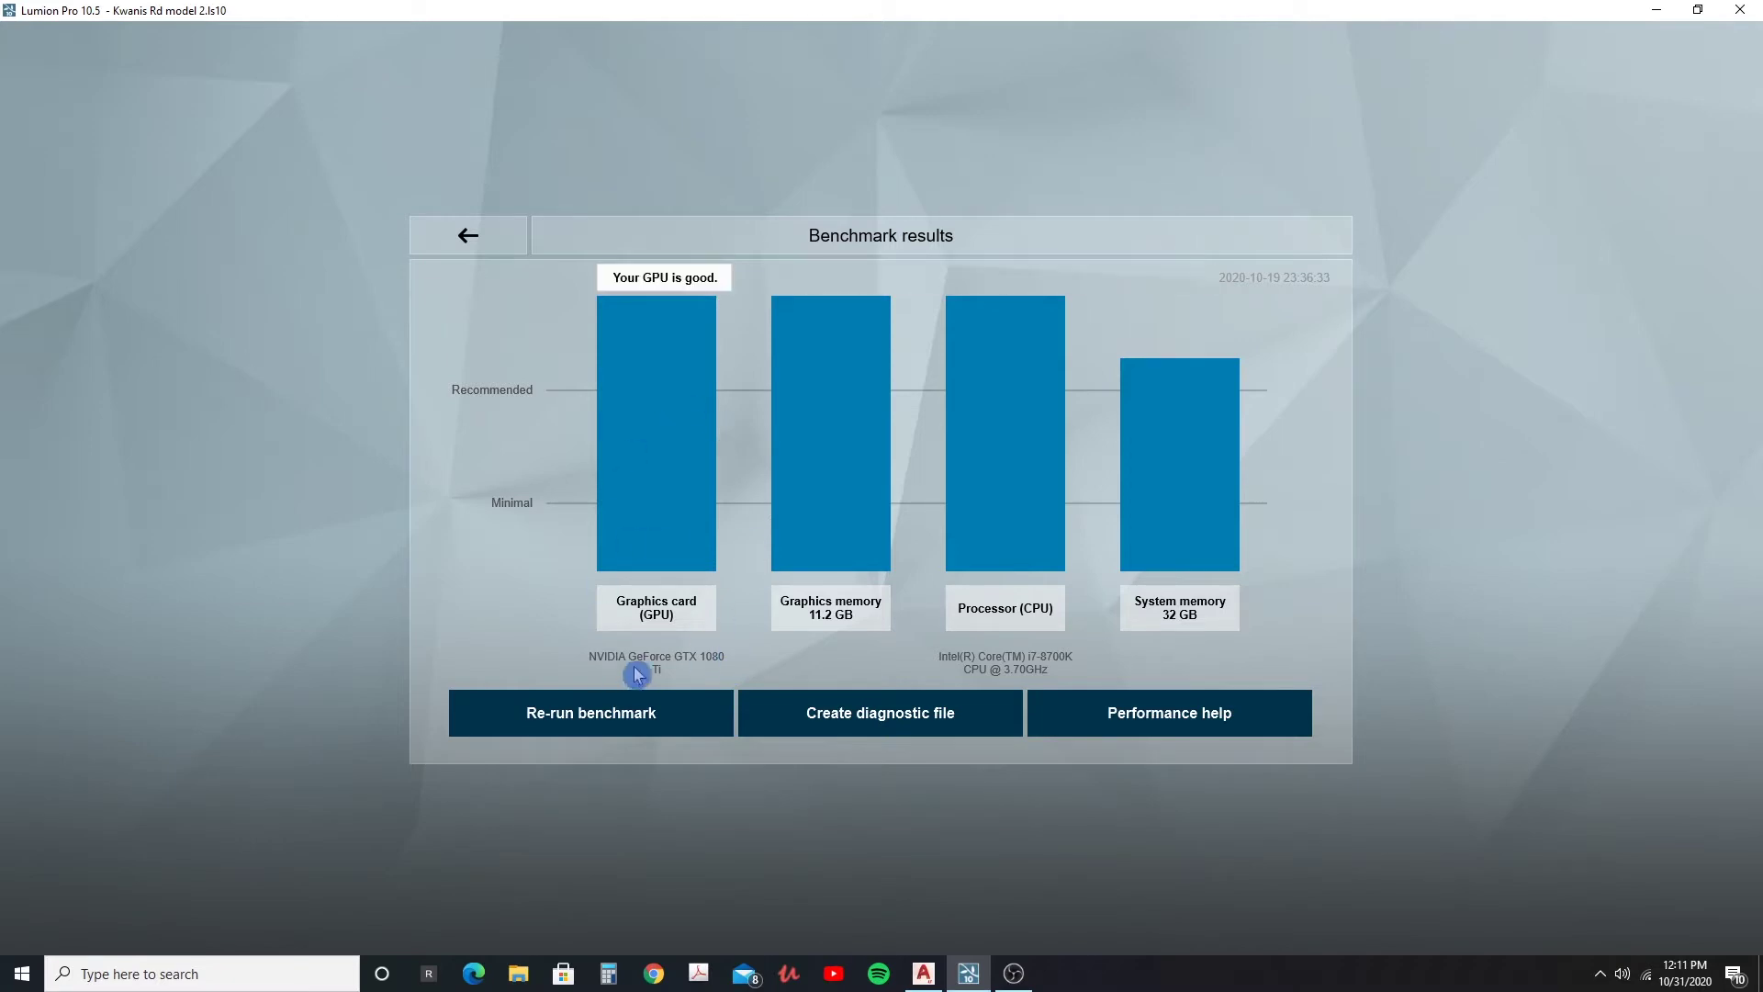
{"action": "mouse_move", "coordinate": [767, 659]}
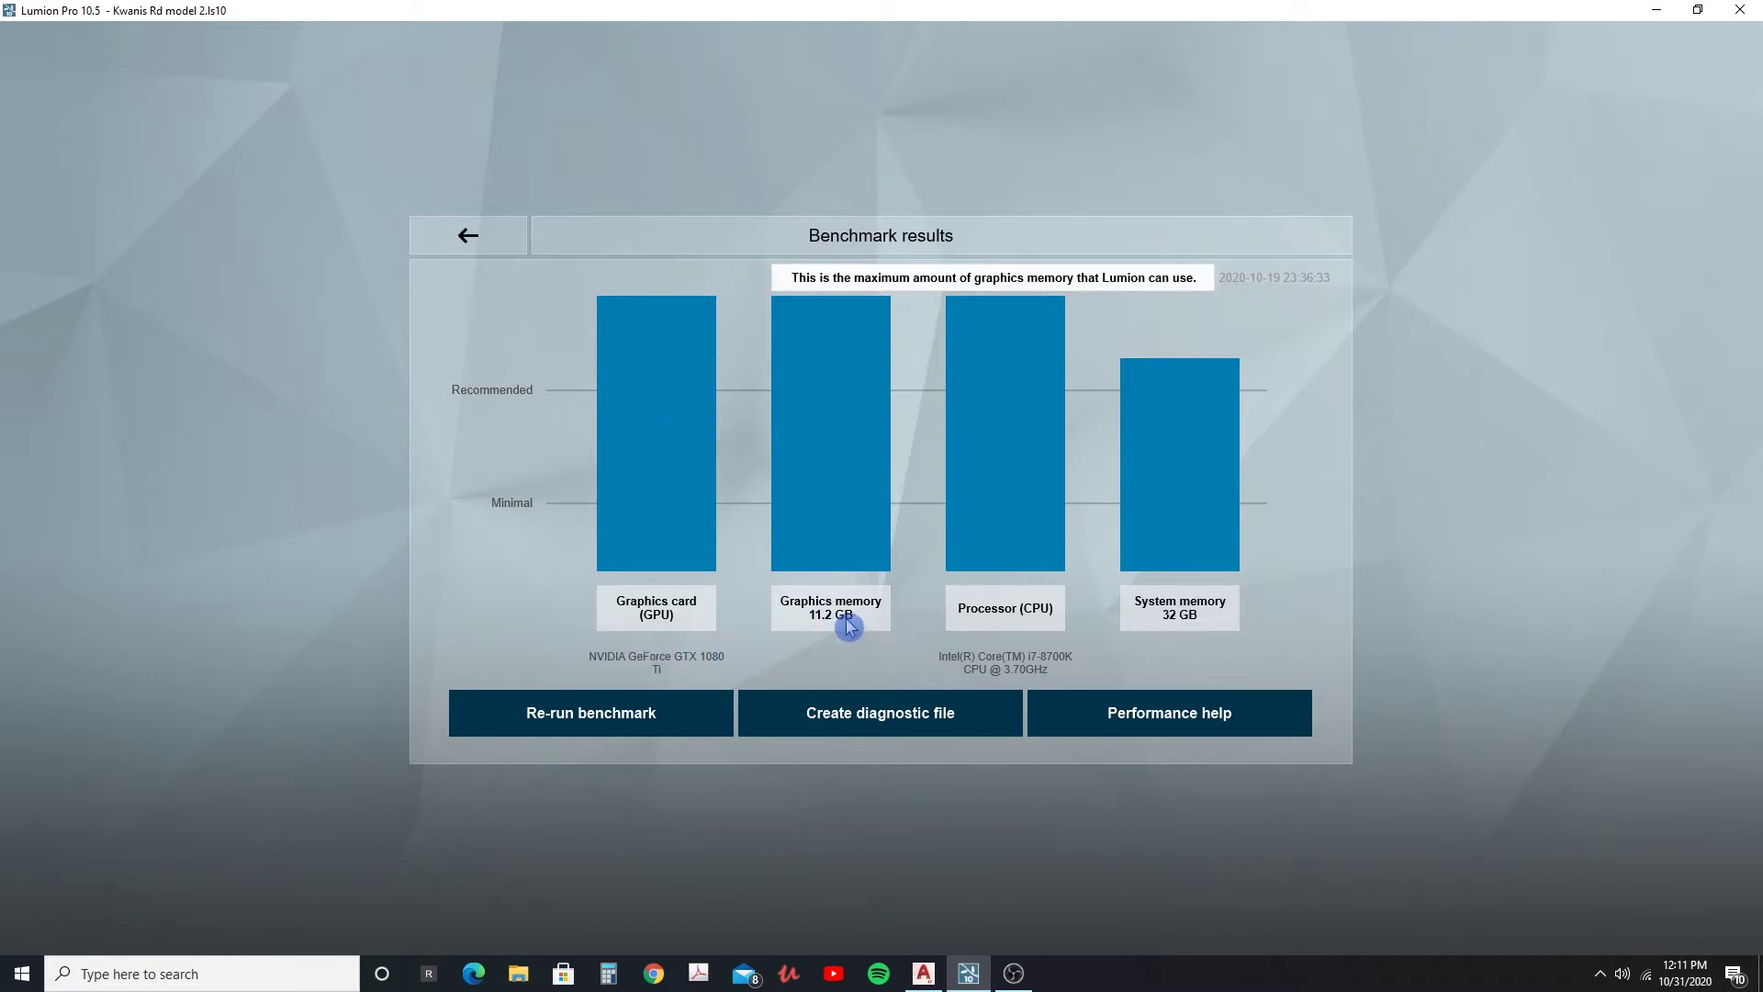
{"action": "mouse_move", "coordinate": [1049, 626]}
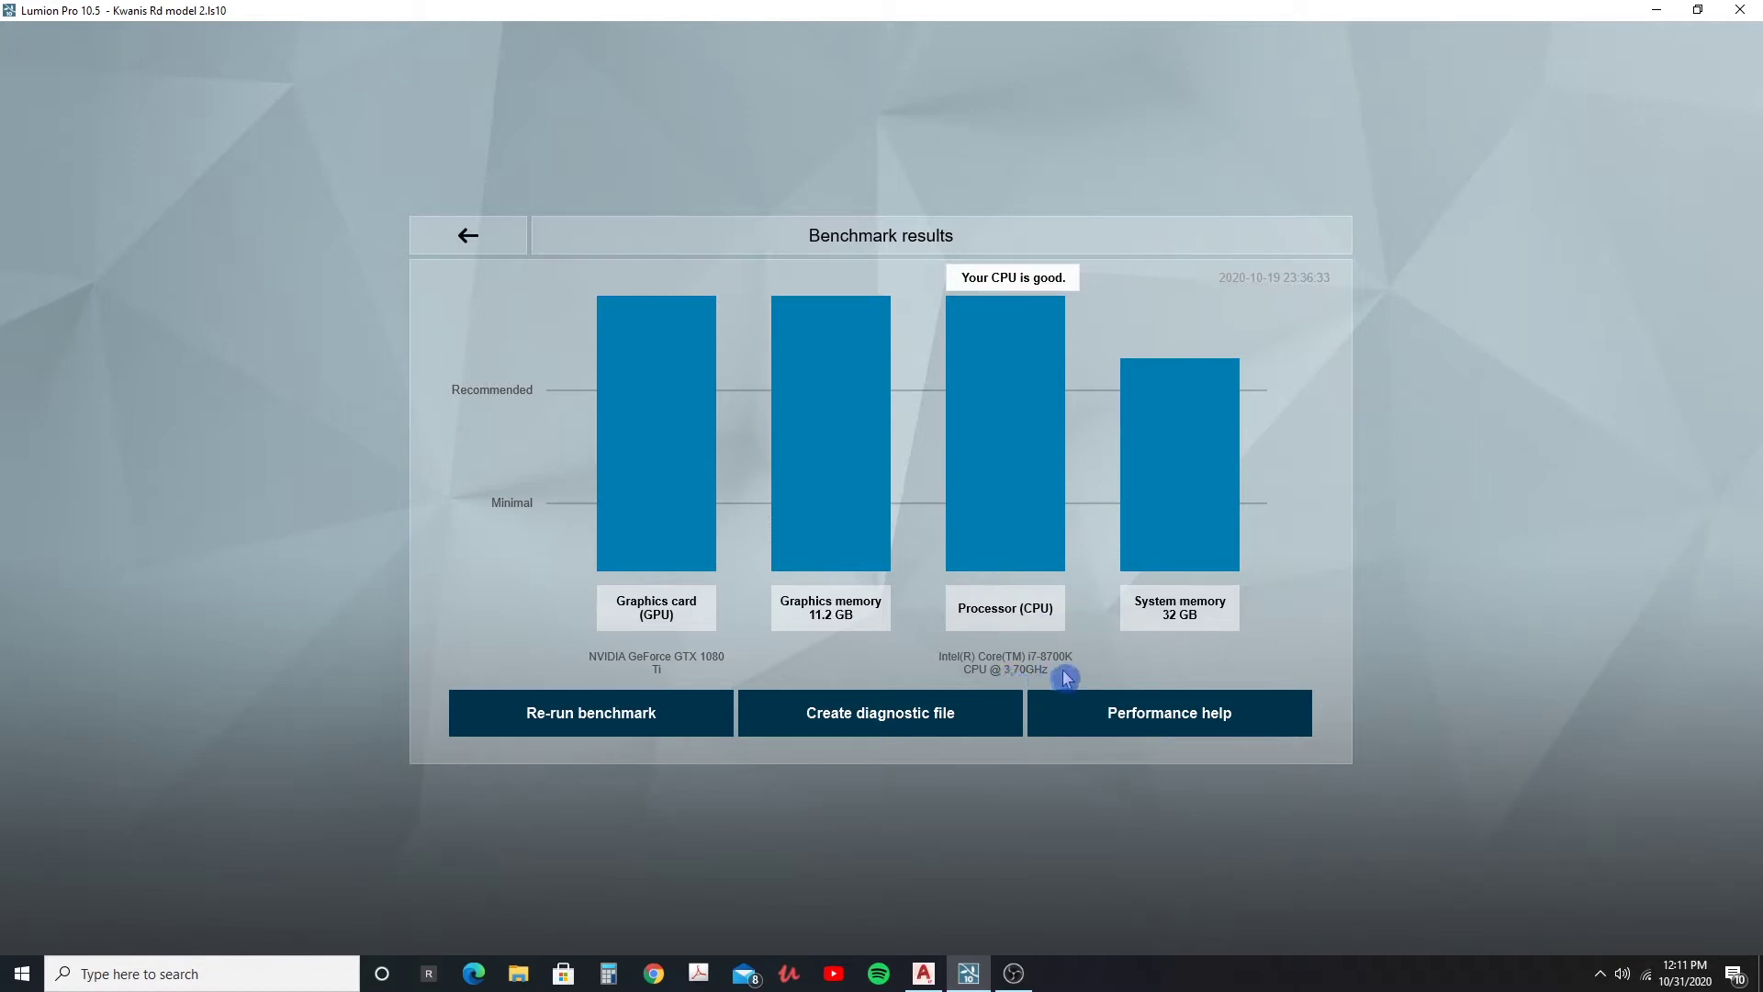
{"action": "mouse_move", "coordinate": [1107, 672]}
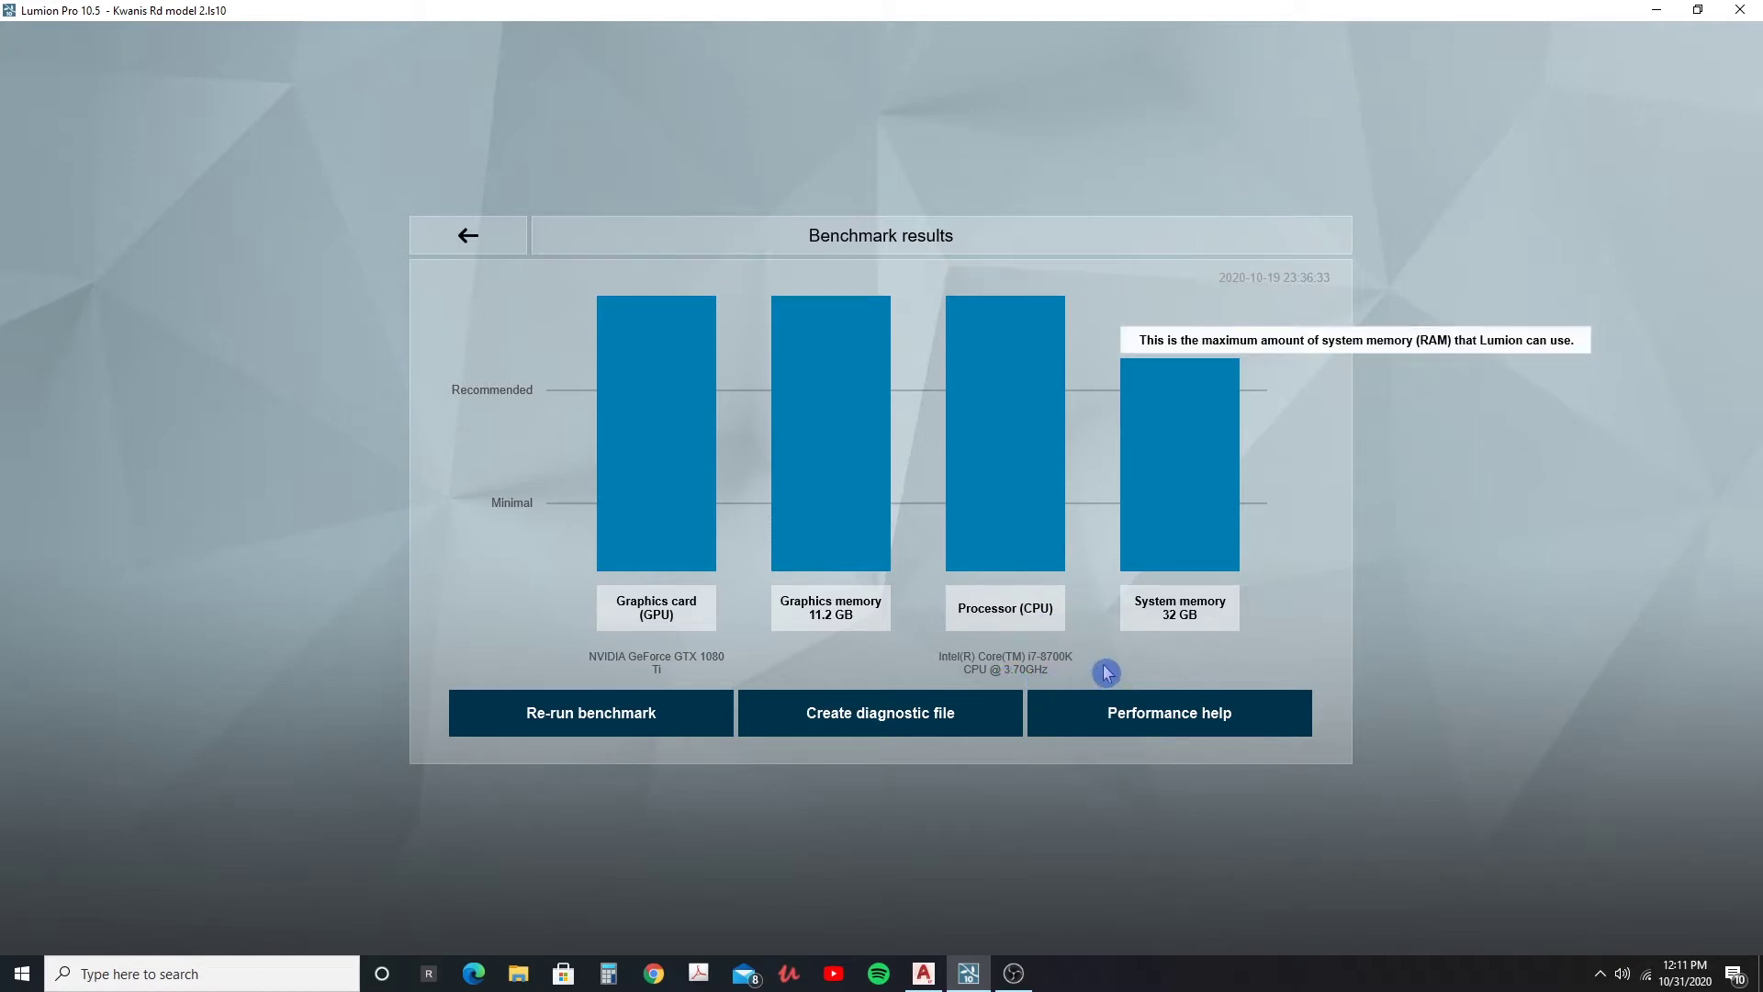
{"action": "mouse_move", "coordinate": [1028, 679]}
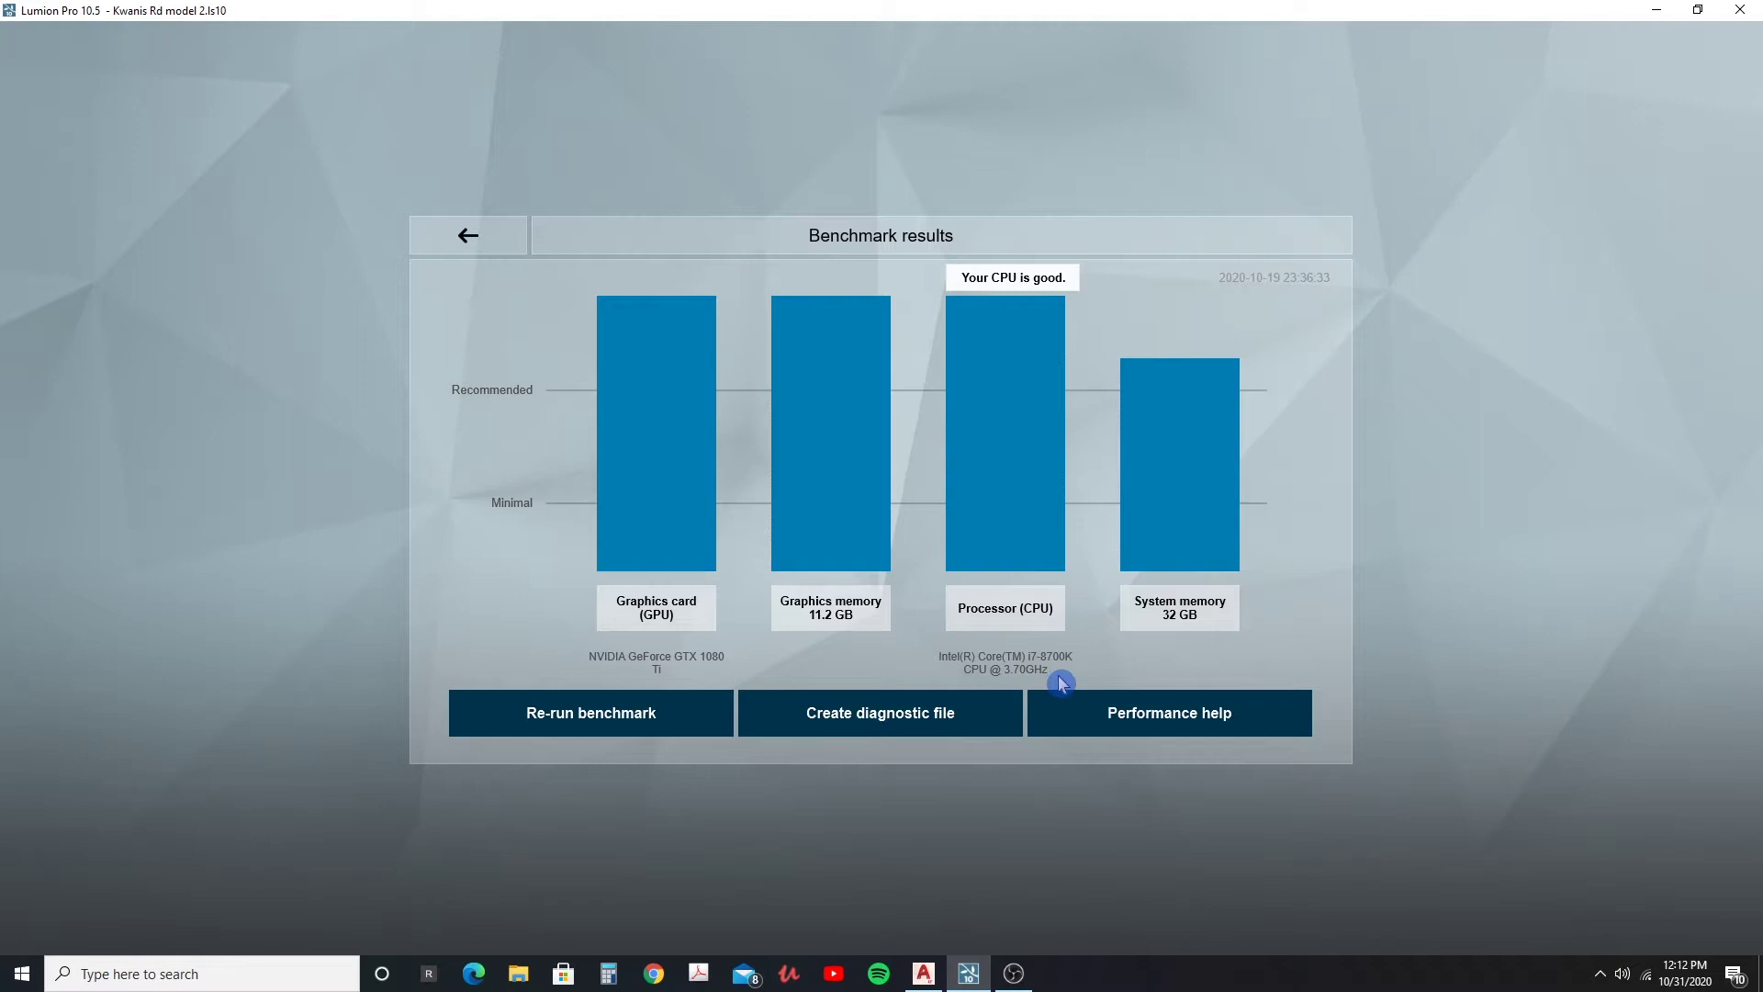
{"action": "mouse_move", "coordinate": [1200, 599]}
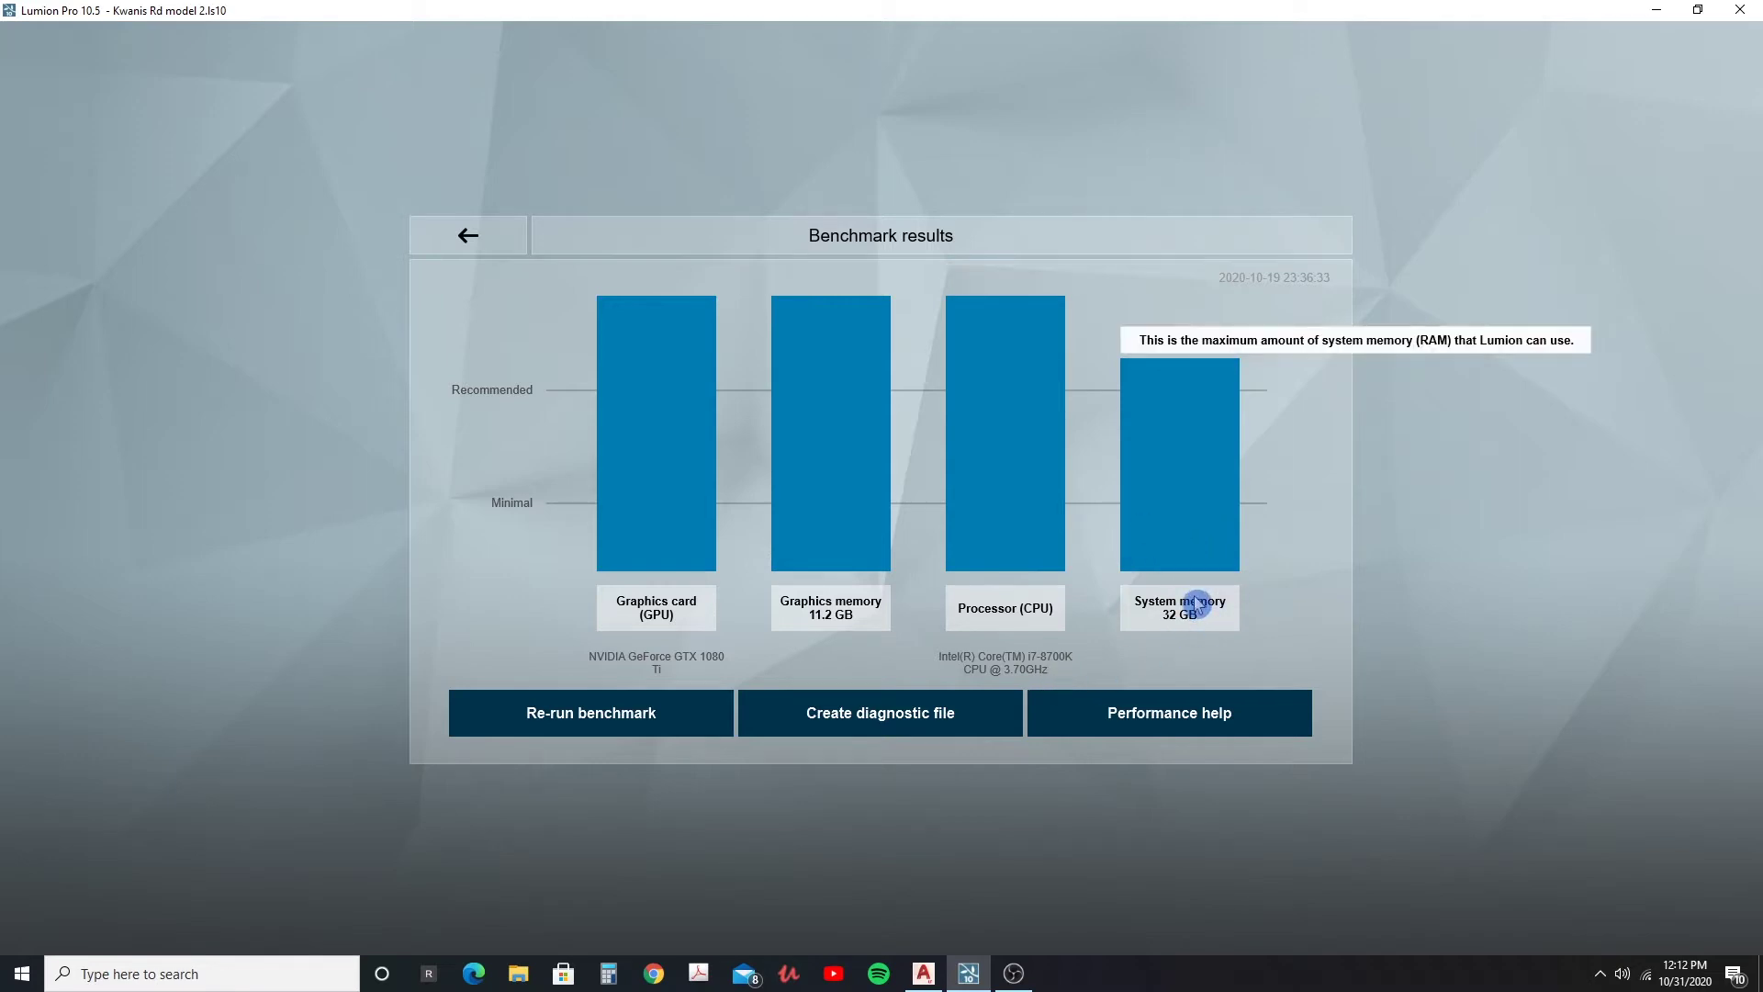
{"action": "left_click", "coordinate": [474, 238]}
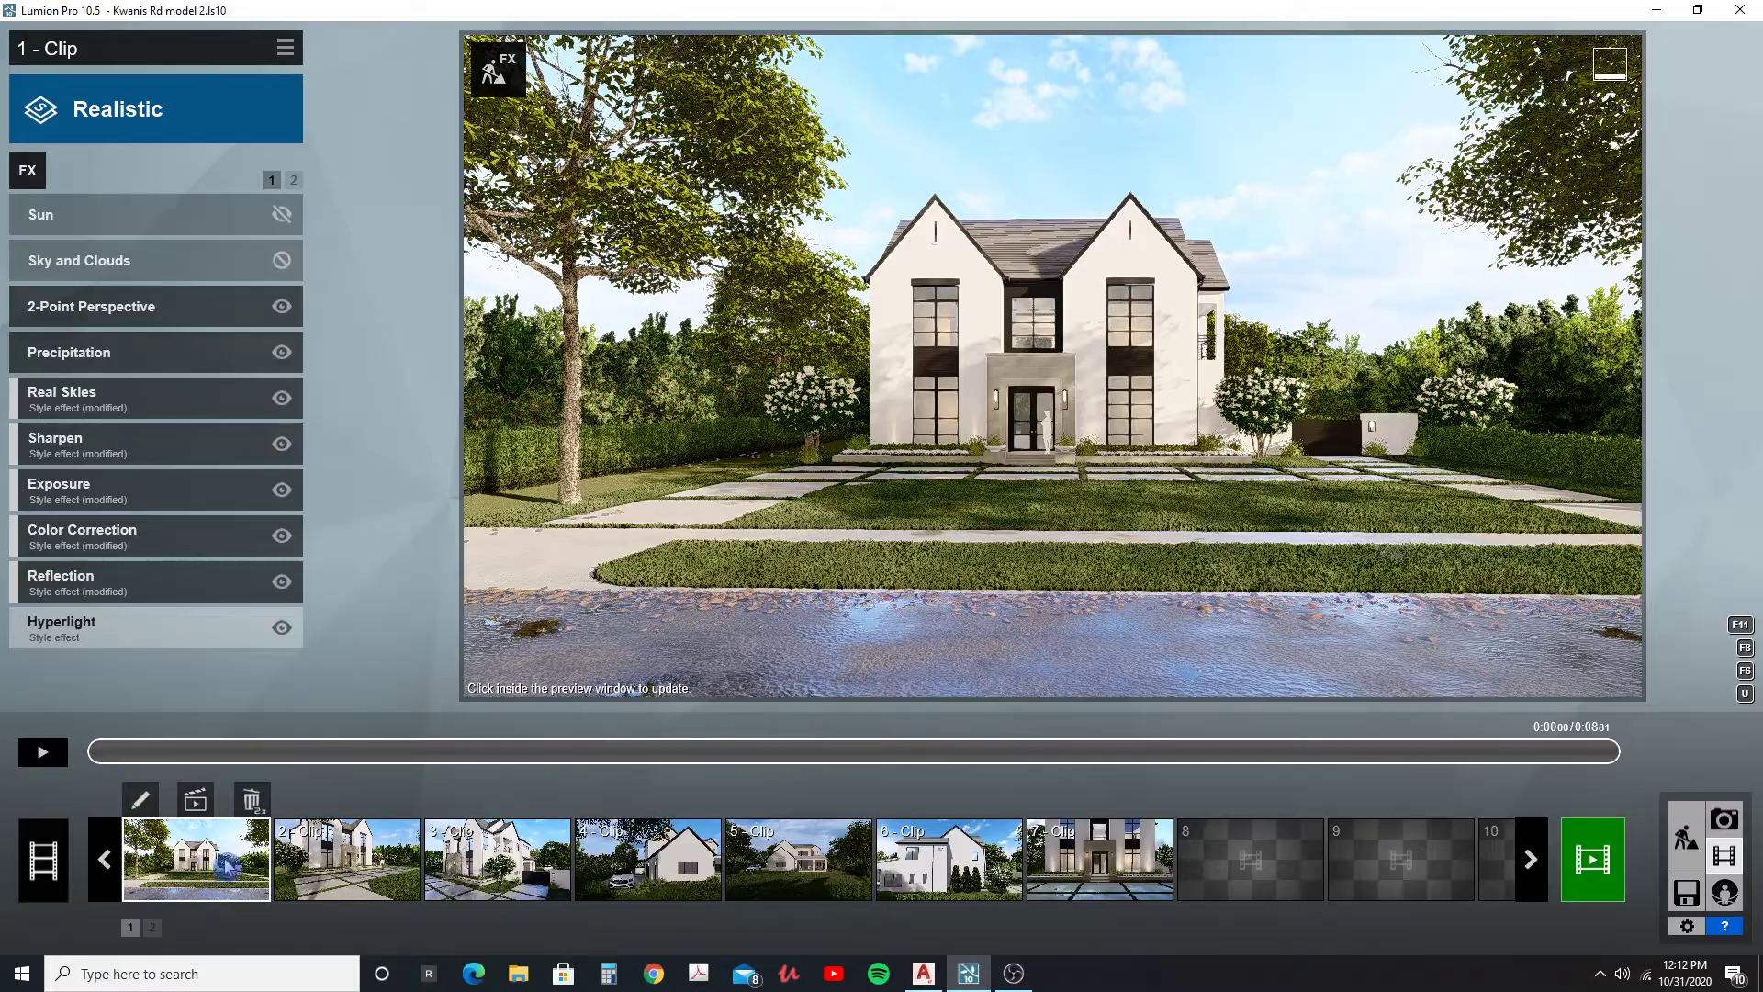
- Preview the camera movement of the first clip and render the entire clip as a Full HD (1920x1080) MP4 named text
{"action": "left_click", "coordinate": [142, 752]}
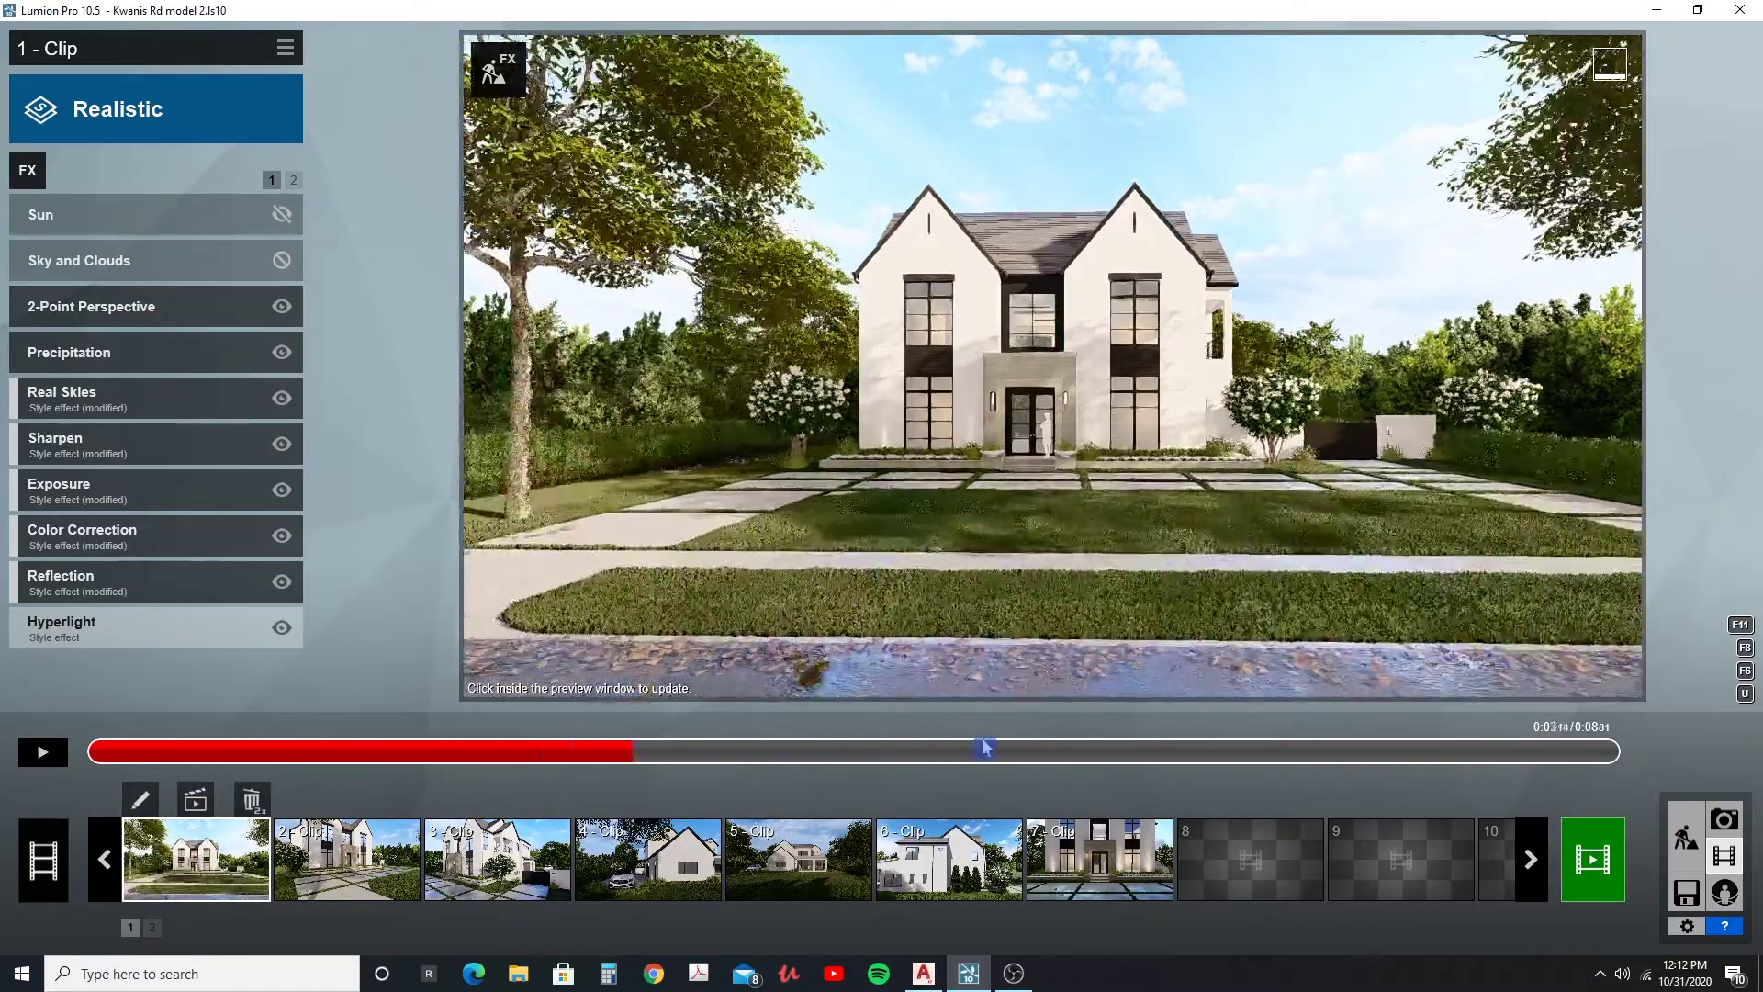
{"action": "left_click_drag", "start_coordinate": [984, 749], "coordinate": [101, 771]}
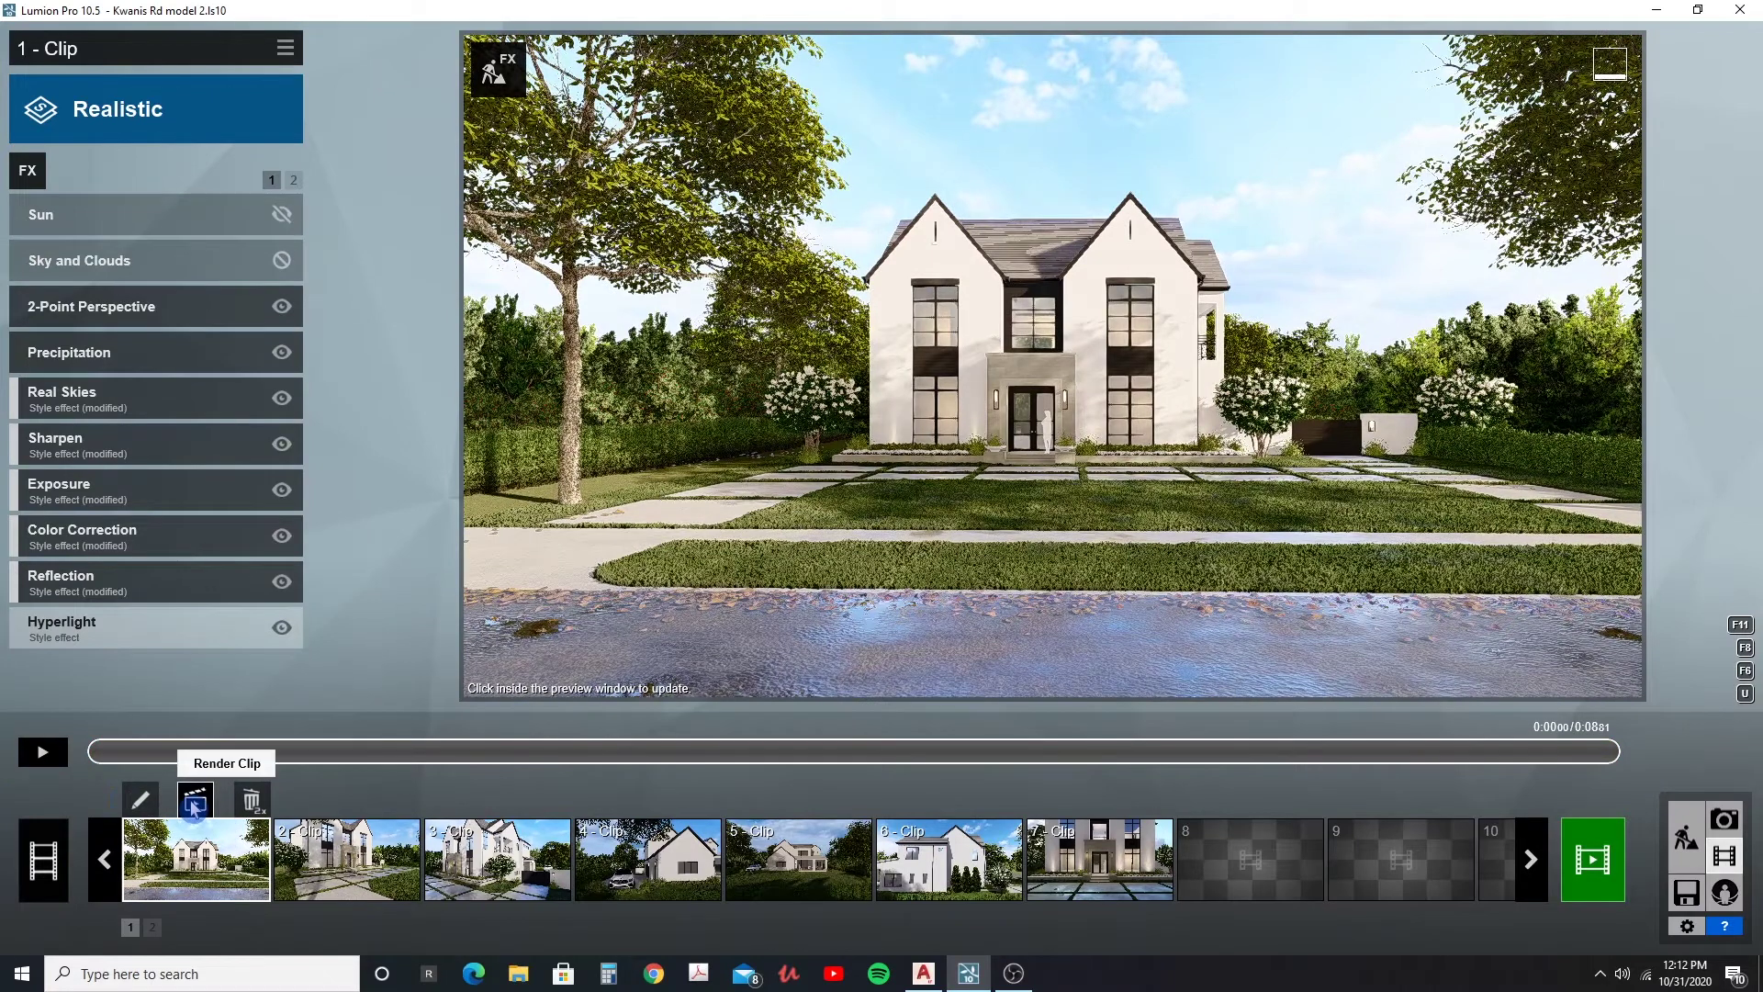
{"action": "left_click", "coordinate": [195, 802]}
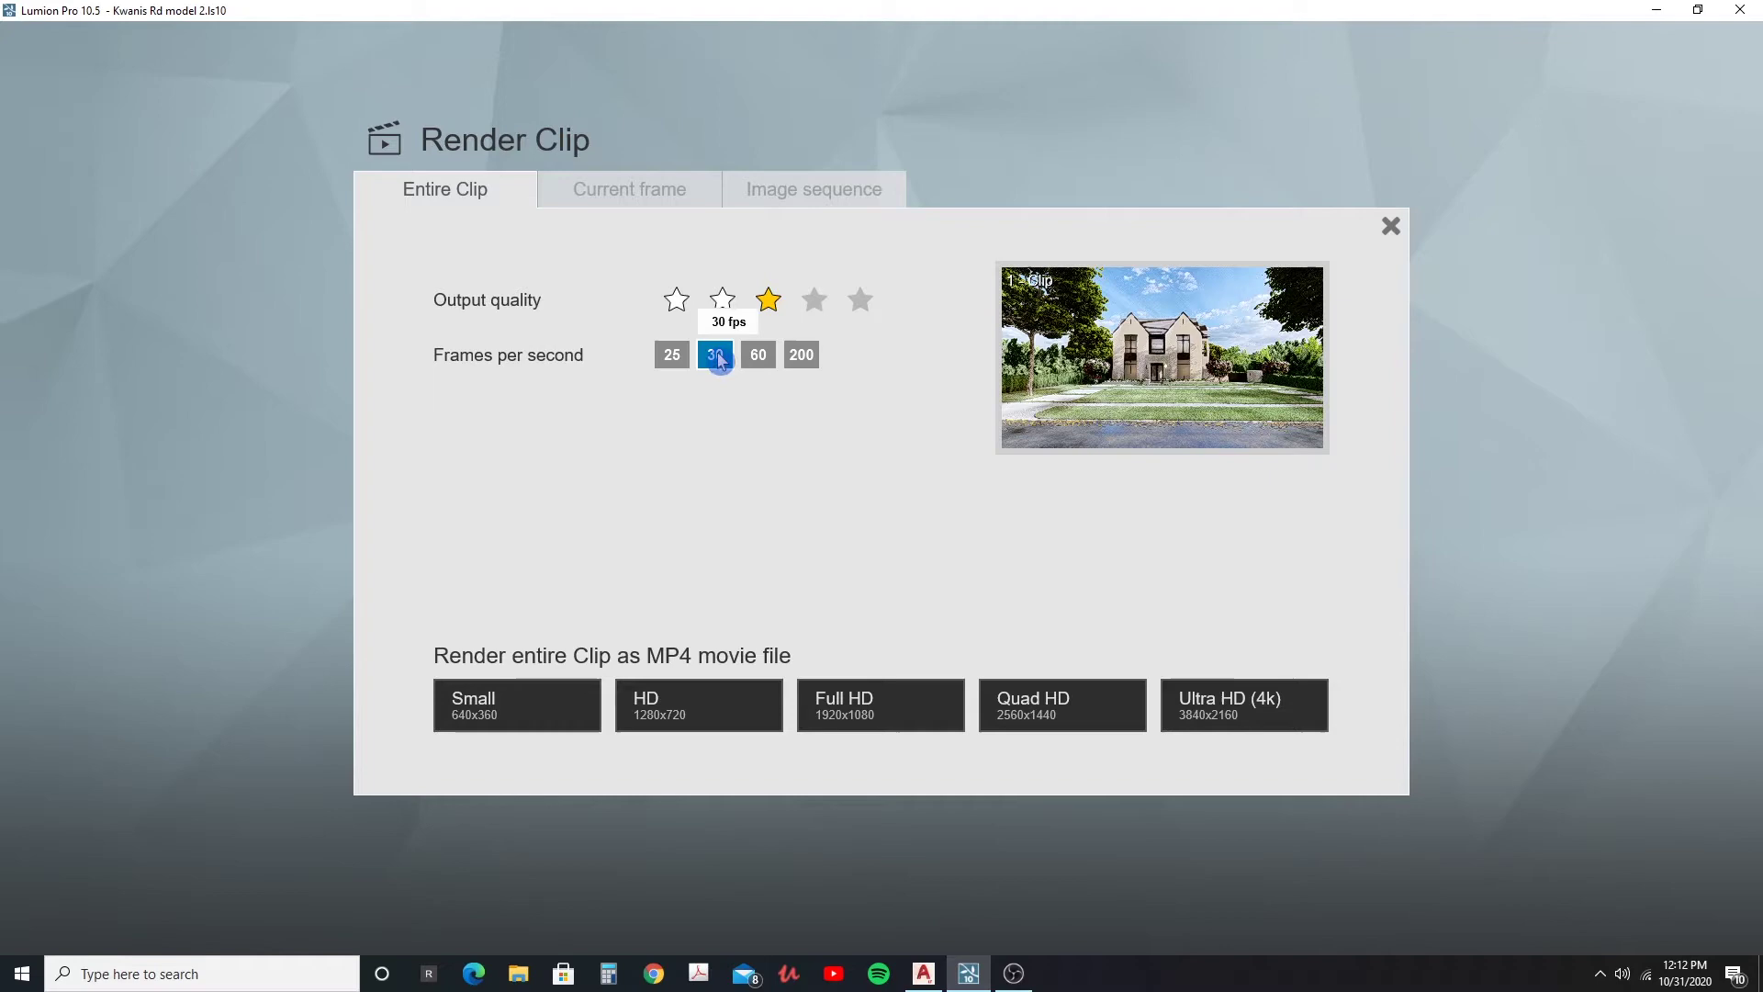
{"action": "left_click", "coordinate": [846, 706]}
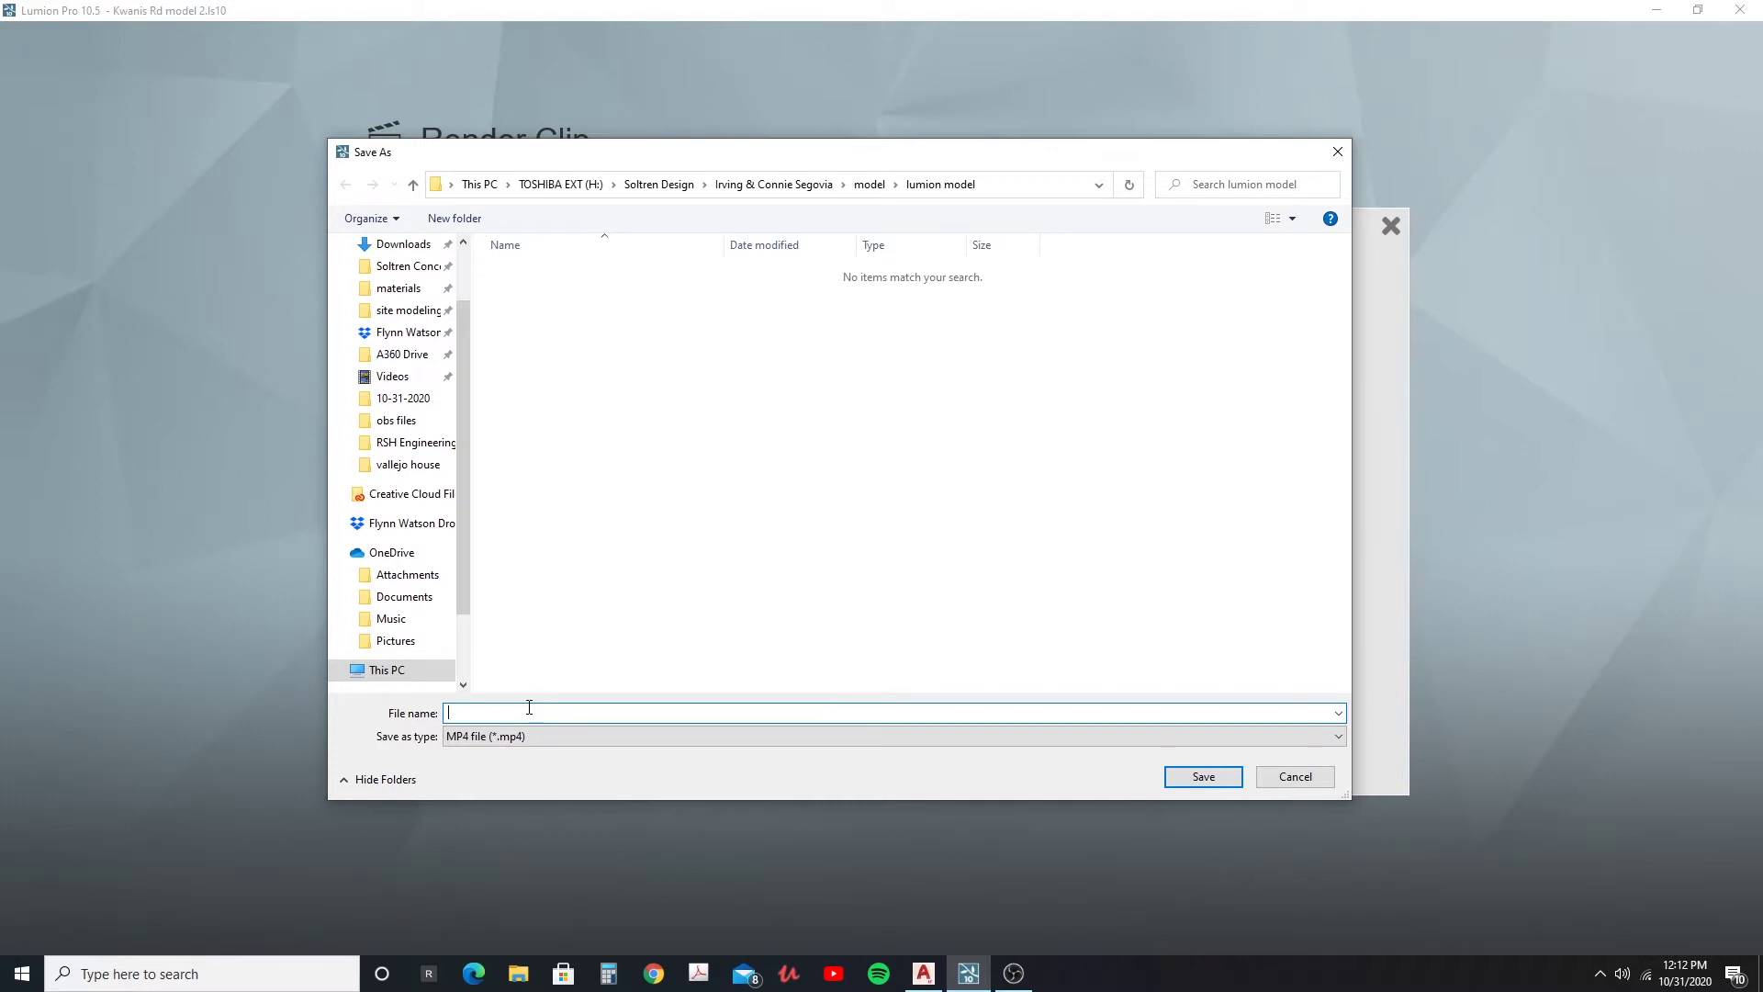
{"action": "type", "text": "text"}
{"action": "key", "text": "Return"}
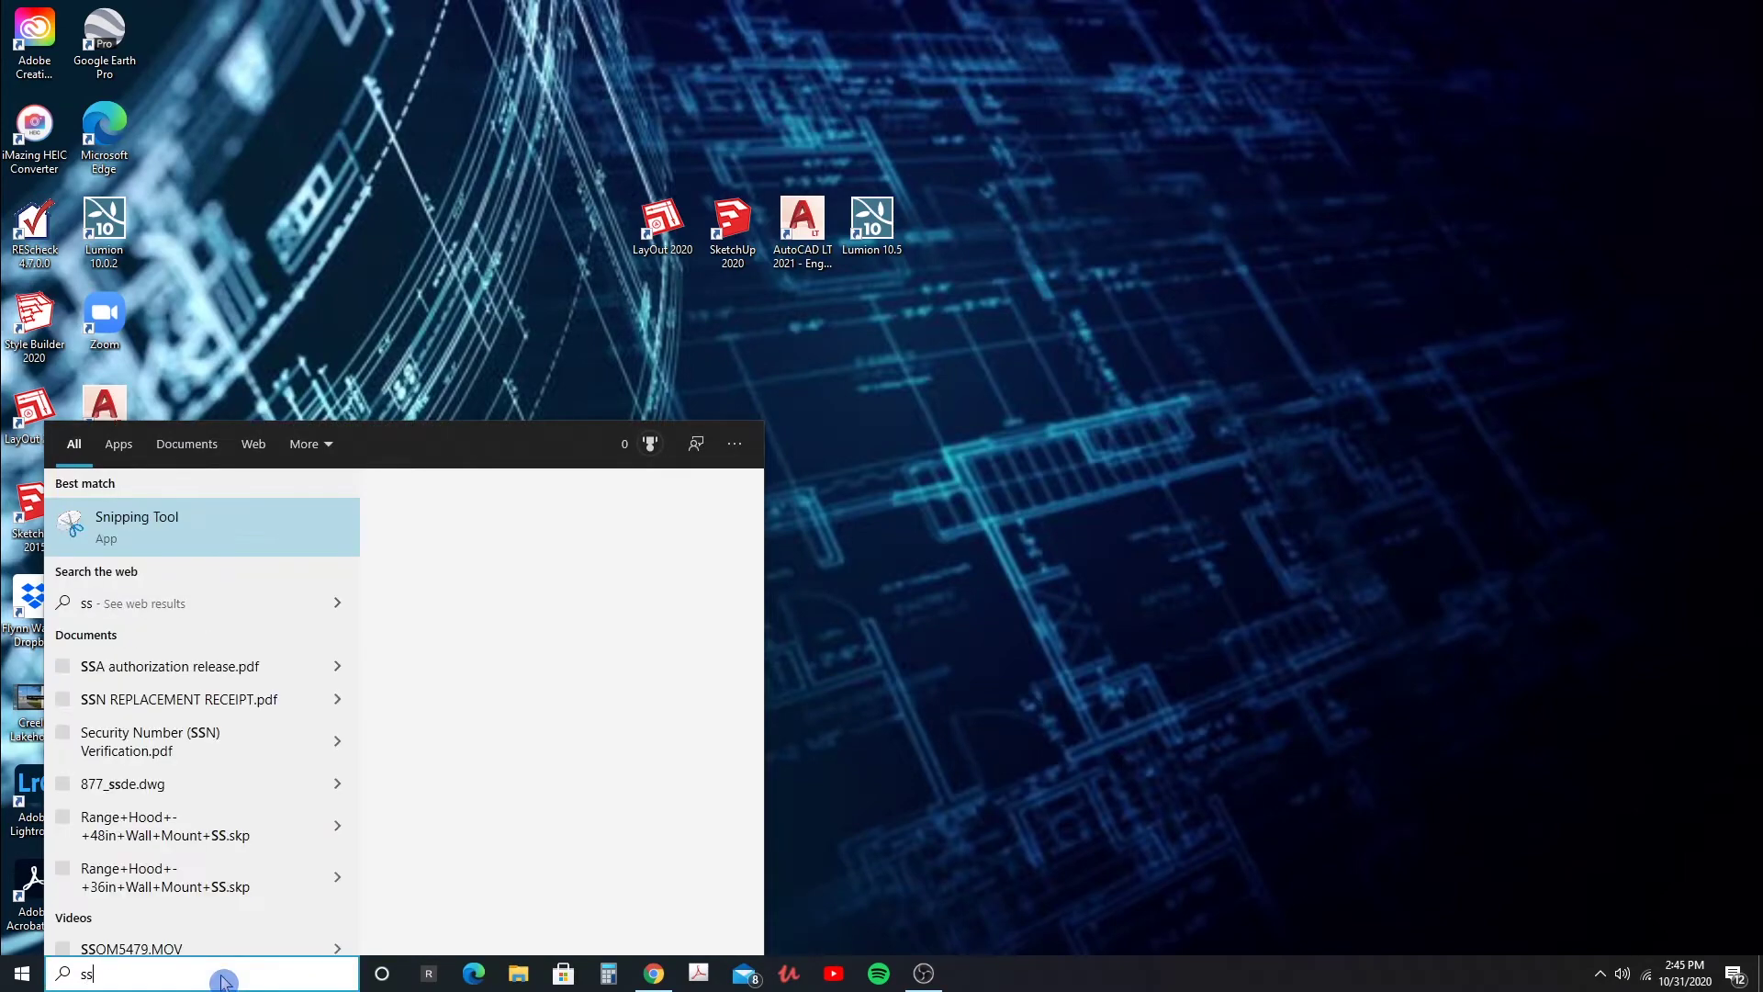
- Open Windows System Information, examine the total and installed physical memory entries, and close it
{"action": "key", "text": "BackSpace"}
{"action": "type", "text": "yst"}
{"action": "key", "text": "Return"}
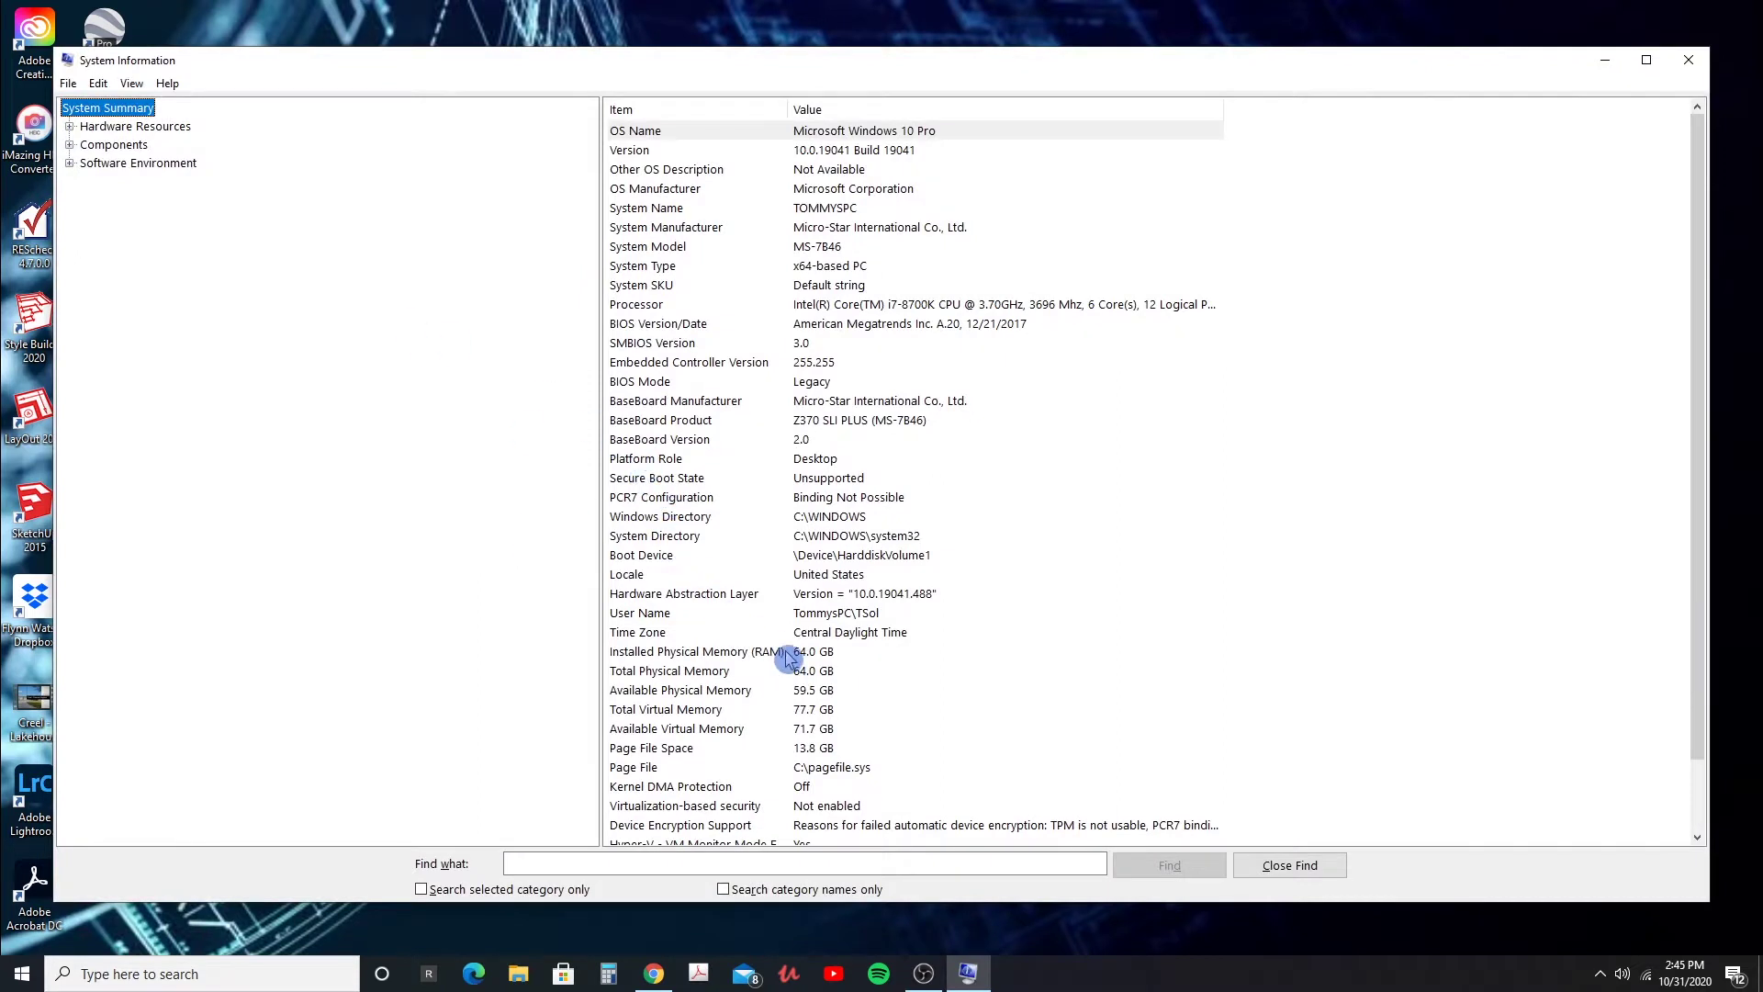
{"action": "left_click", "coordinate": [834, 673]}
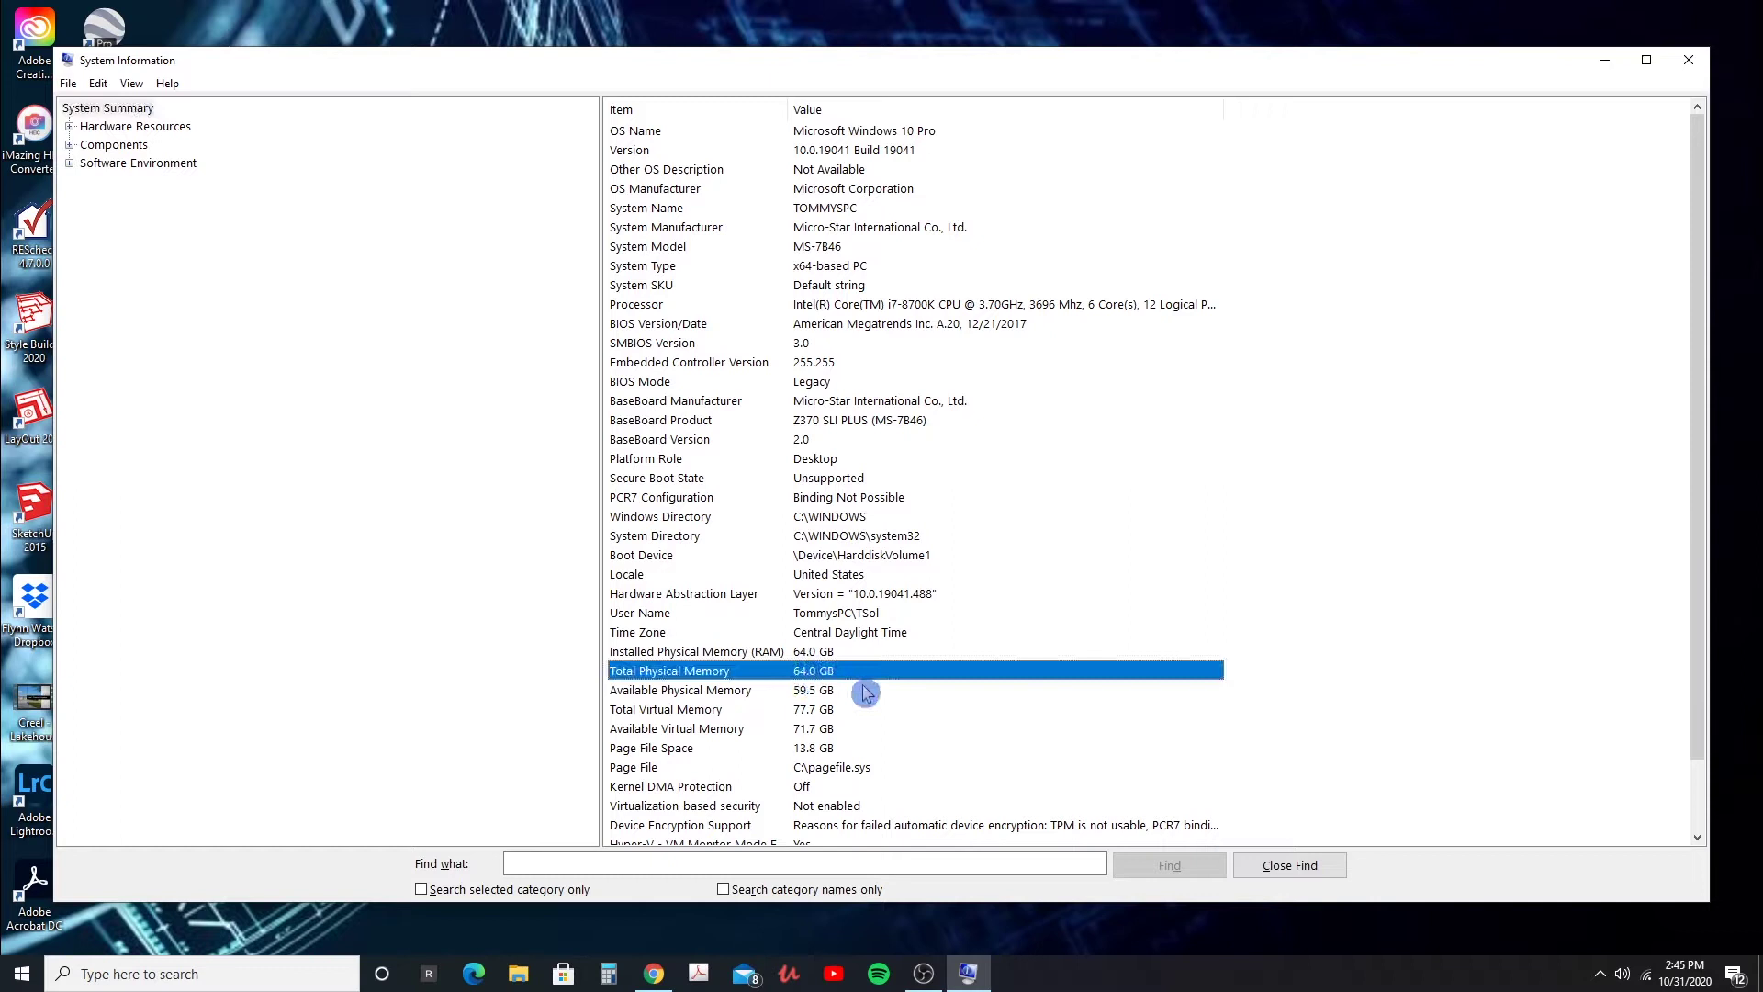
{"action": "left_click", "coordinate": [843, 653]}
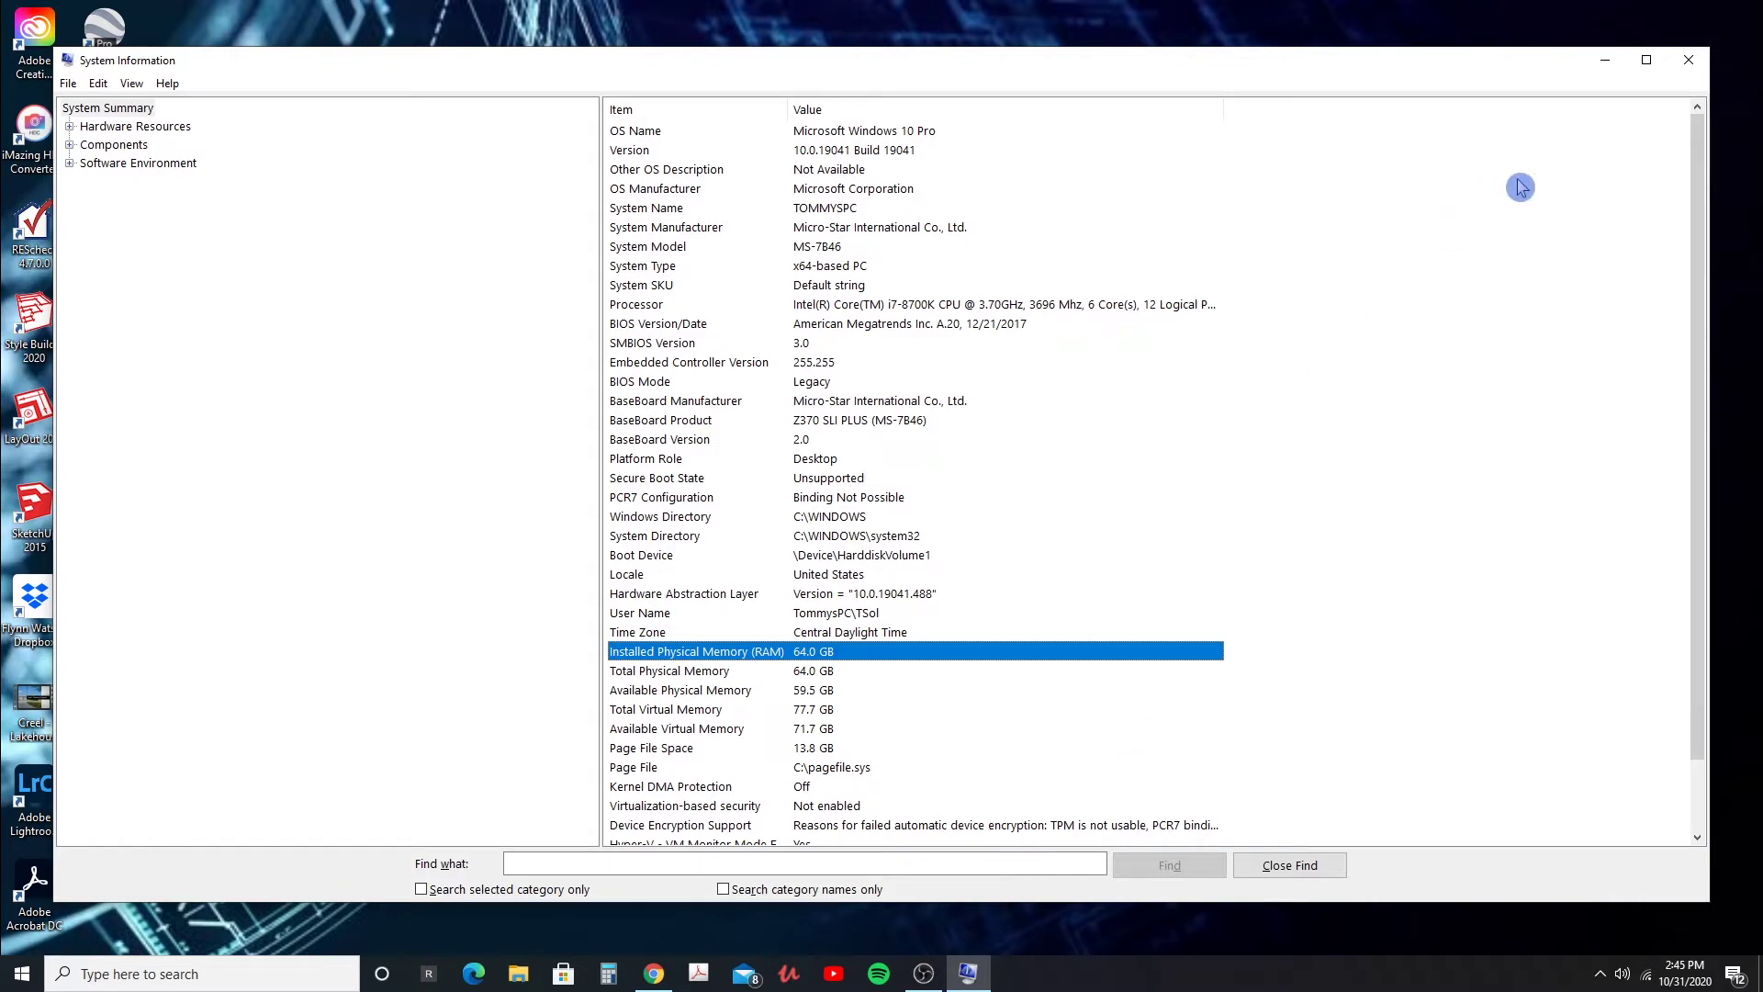
{"action": "left_click", "coordinate": [1689, 61]}
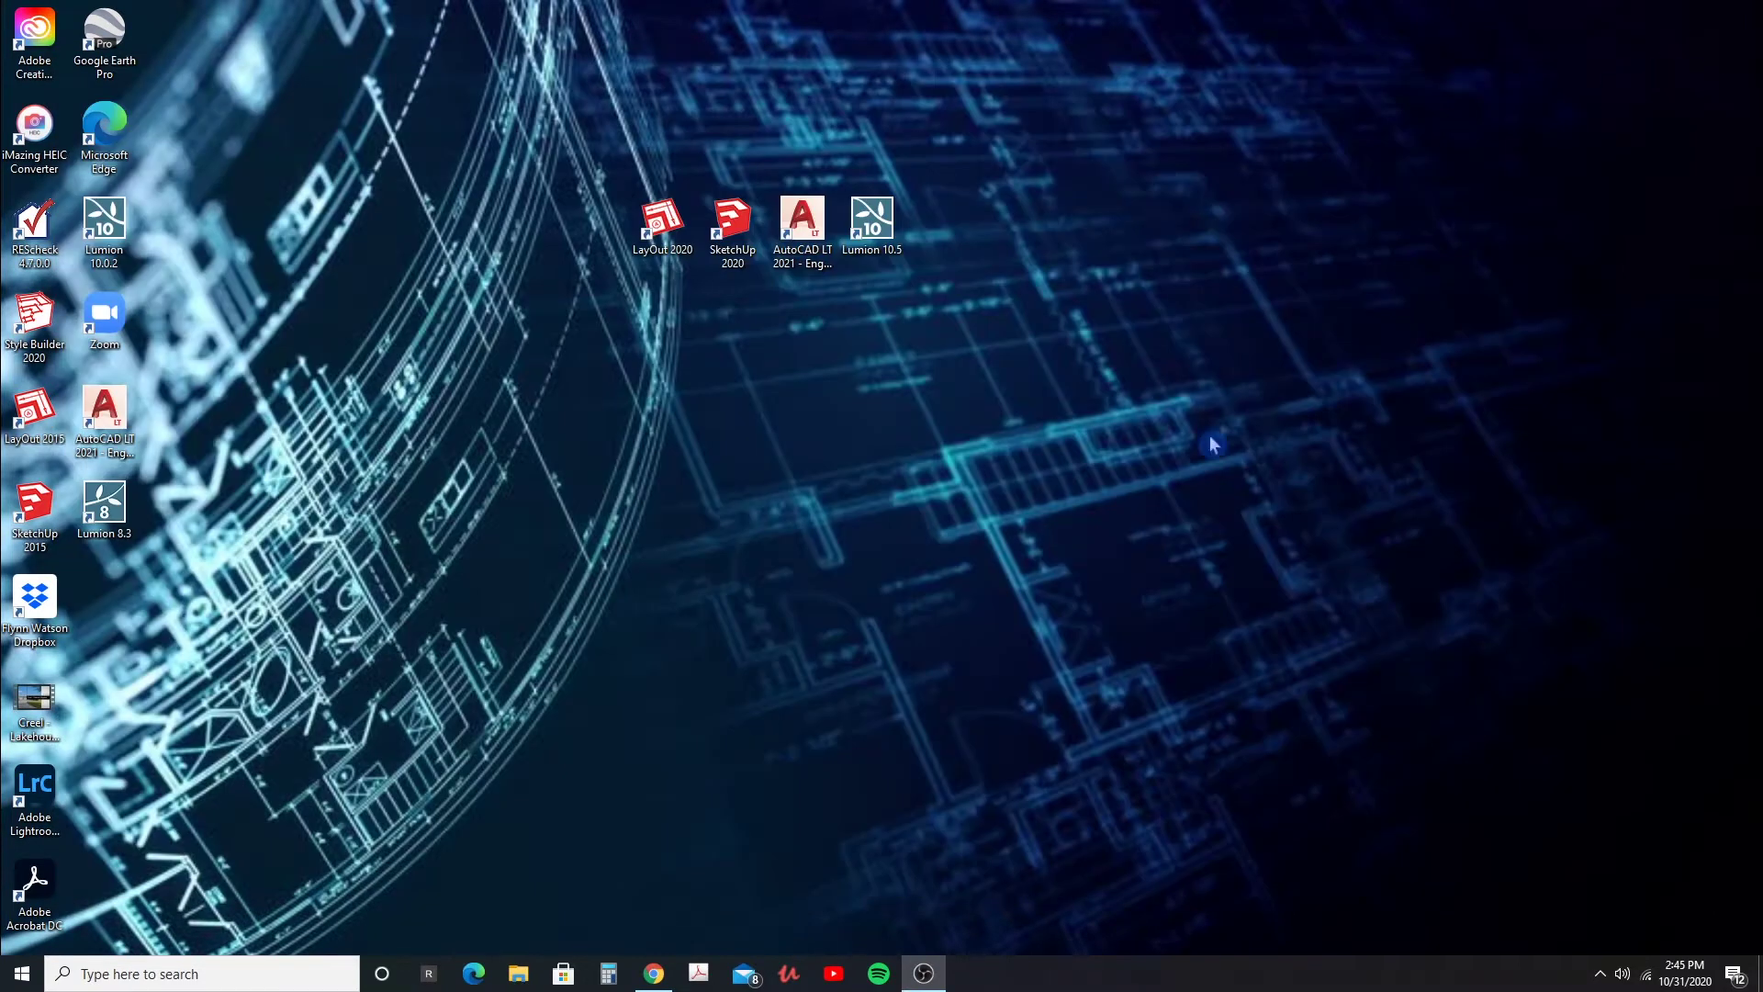
- Run setup.exe from the ballistix-ddr4-mod-utility (1).zip archive and allow it to run despite the SmartScreen block
{"action": "left_click", "coordinate": [657, 968]}
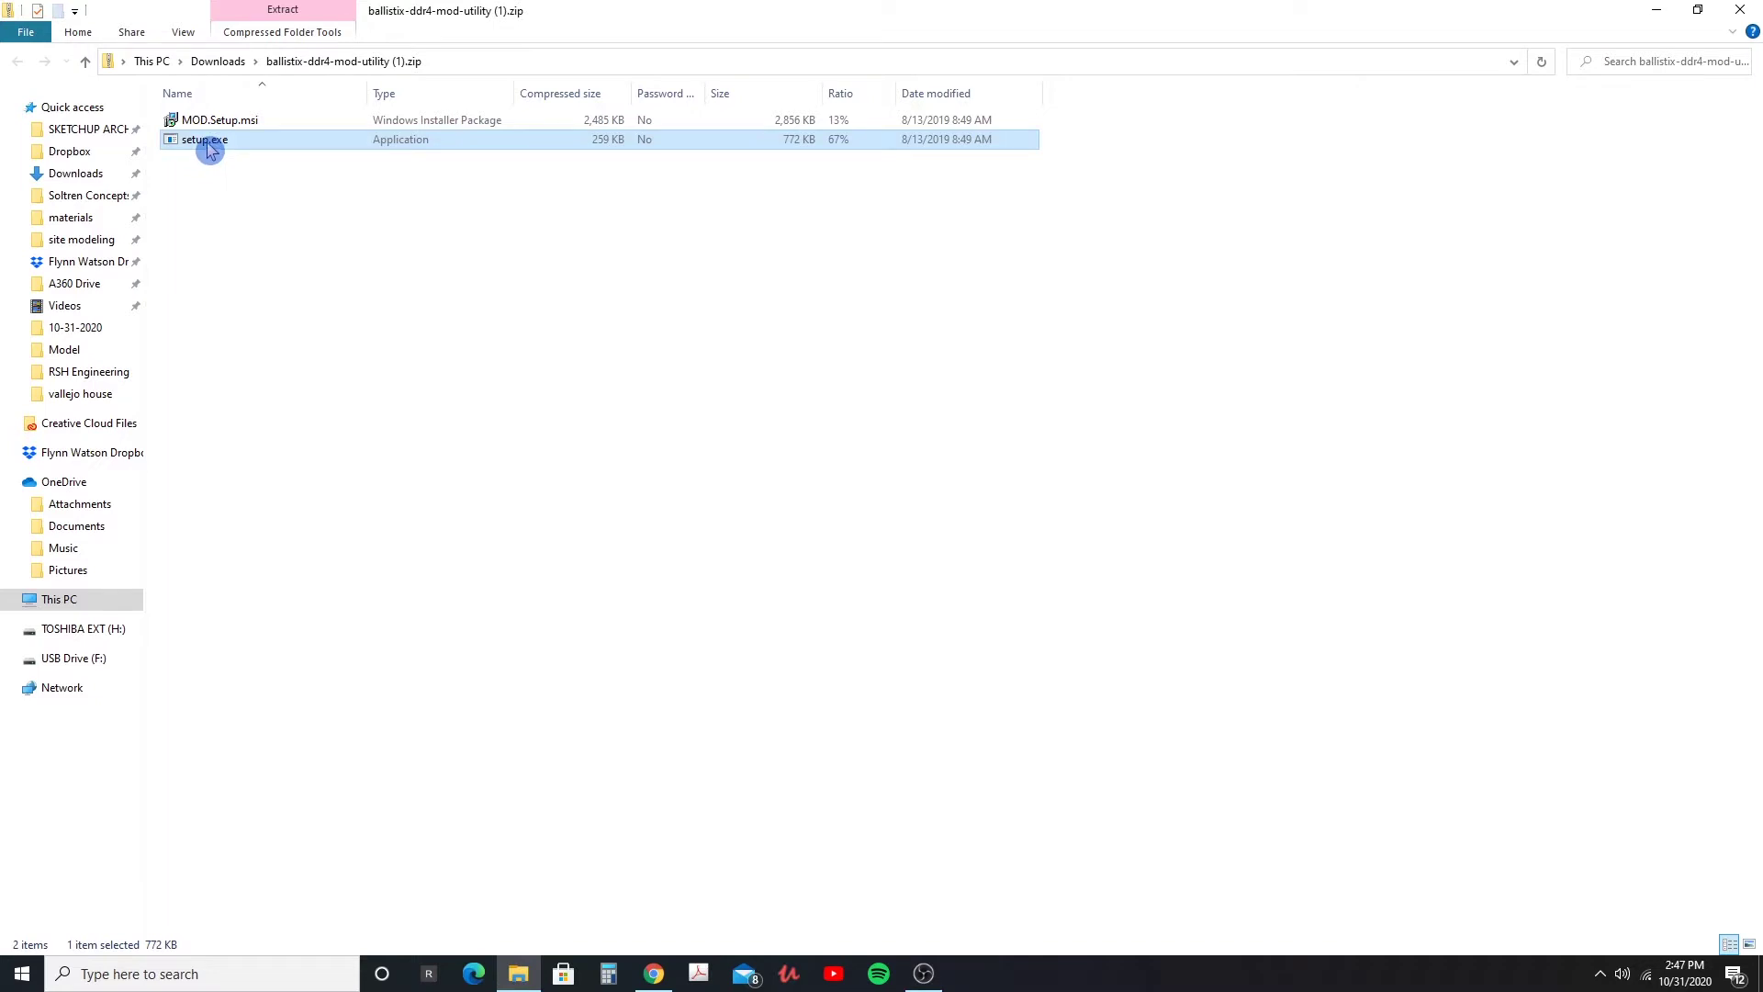
{"action": "double_click", "coordinate": [207, 143]}
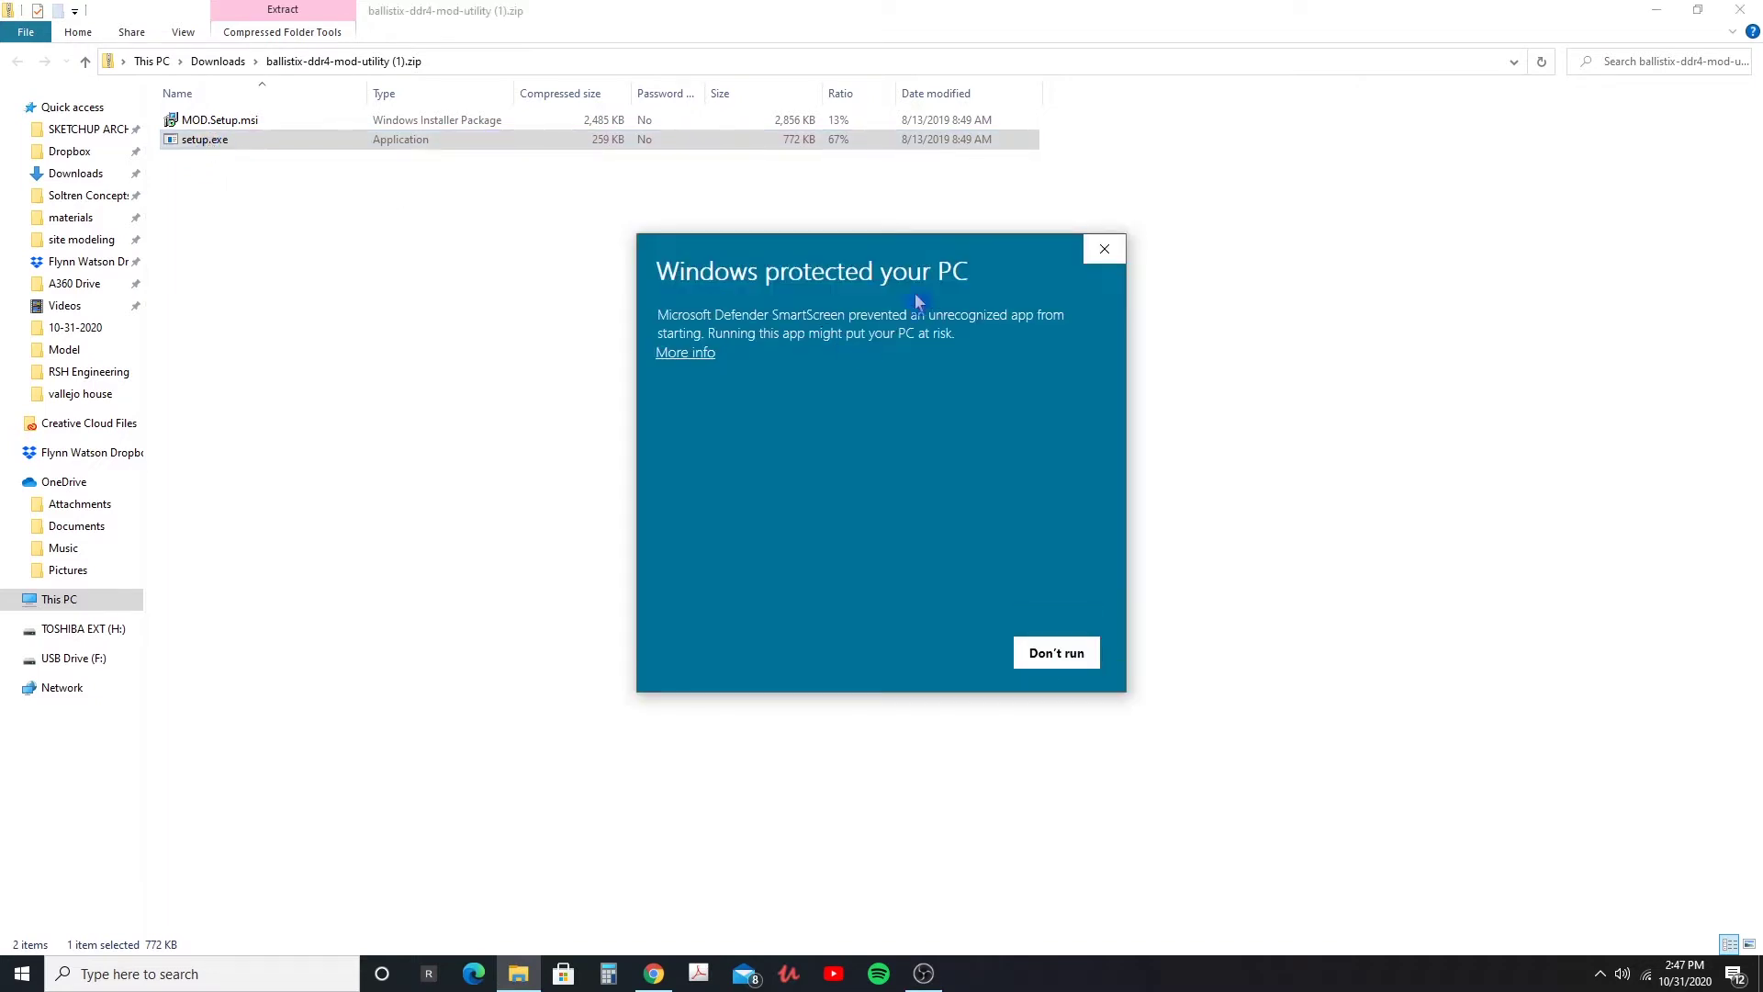
{"action": "left_click", "coordinate": [686, 354]}
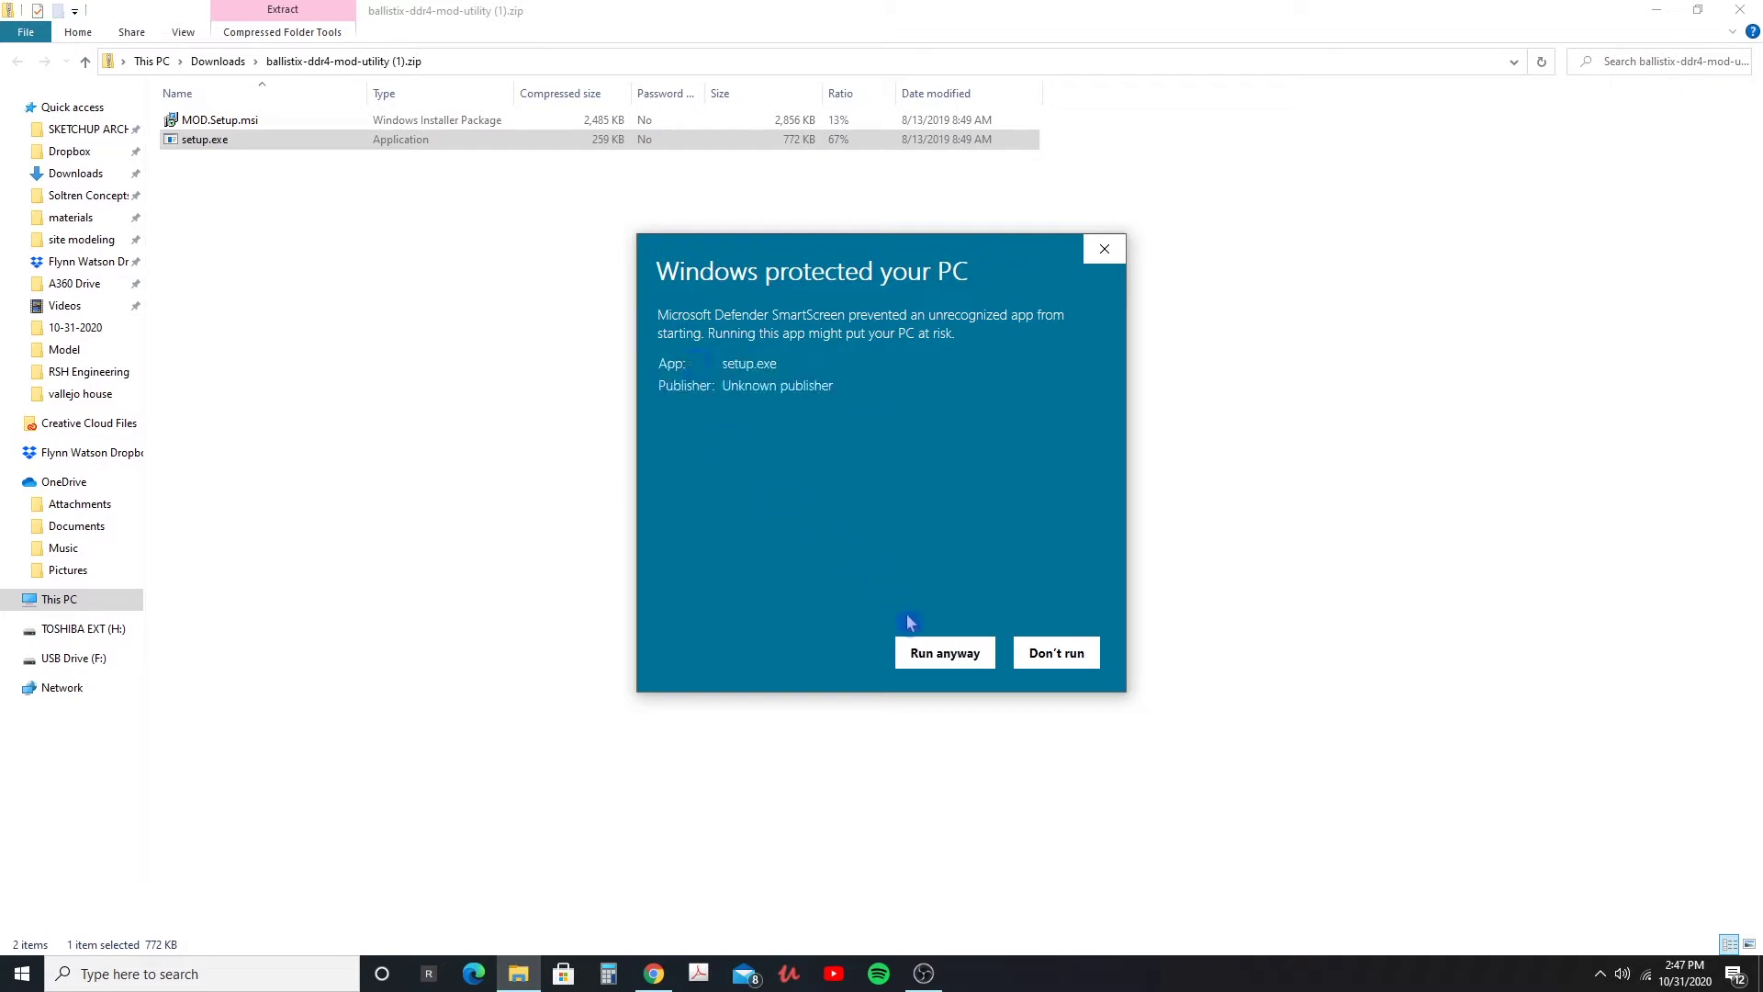
{"action": "left_click", "coordinate": [930, 653]}
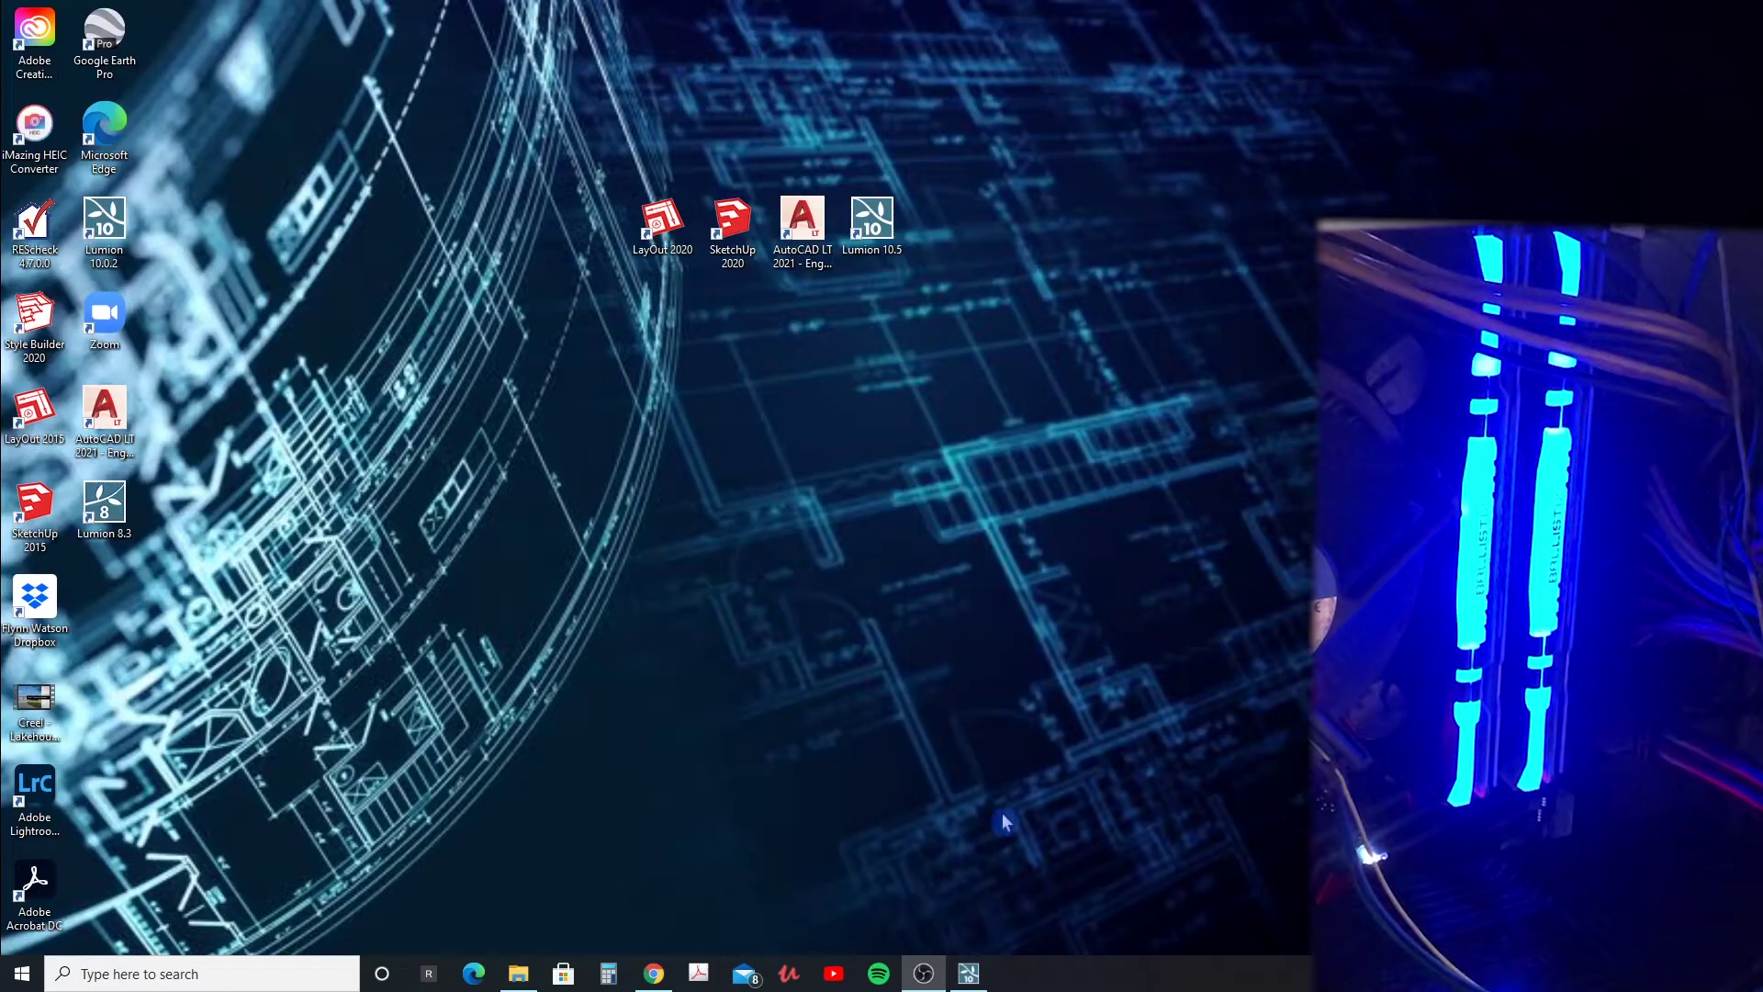
- Launch the Ballistix MOD utility, open its LED control settings and look through the module choices, keeping Sync All
{"action": "left_click", "coordinate": [170, 975]}
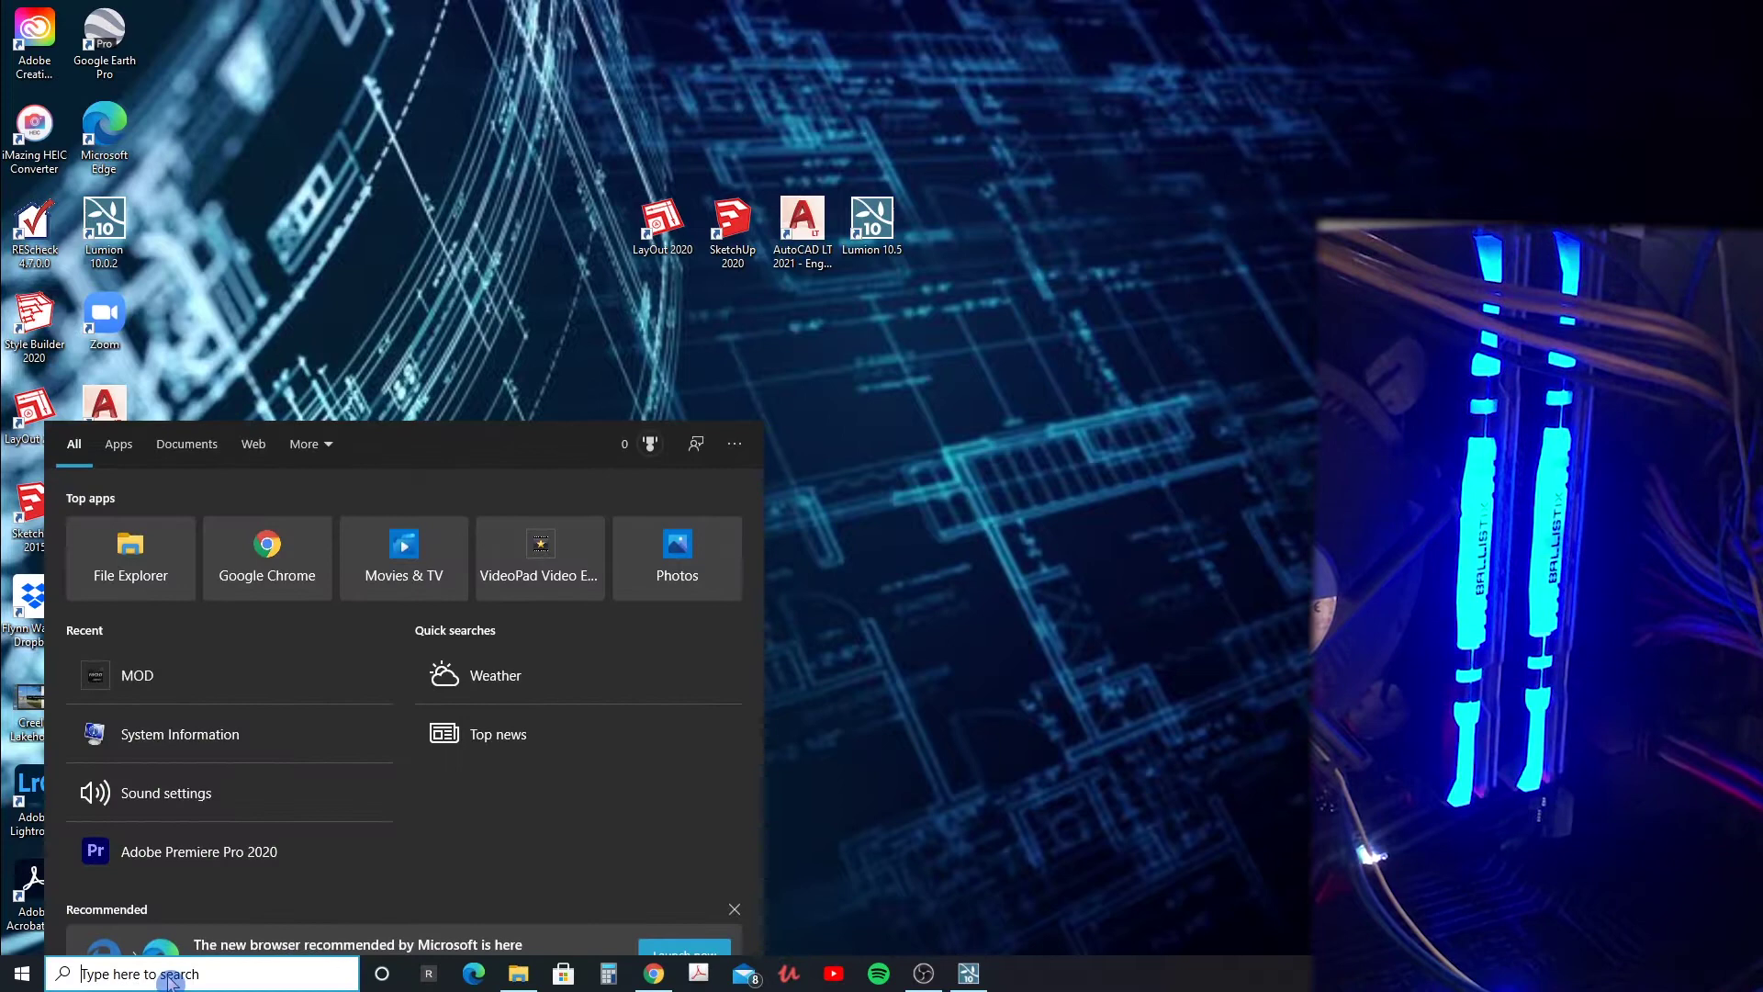
{"action": "type", "text": "mod"}
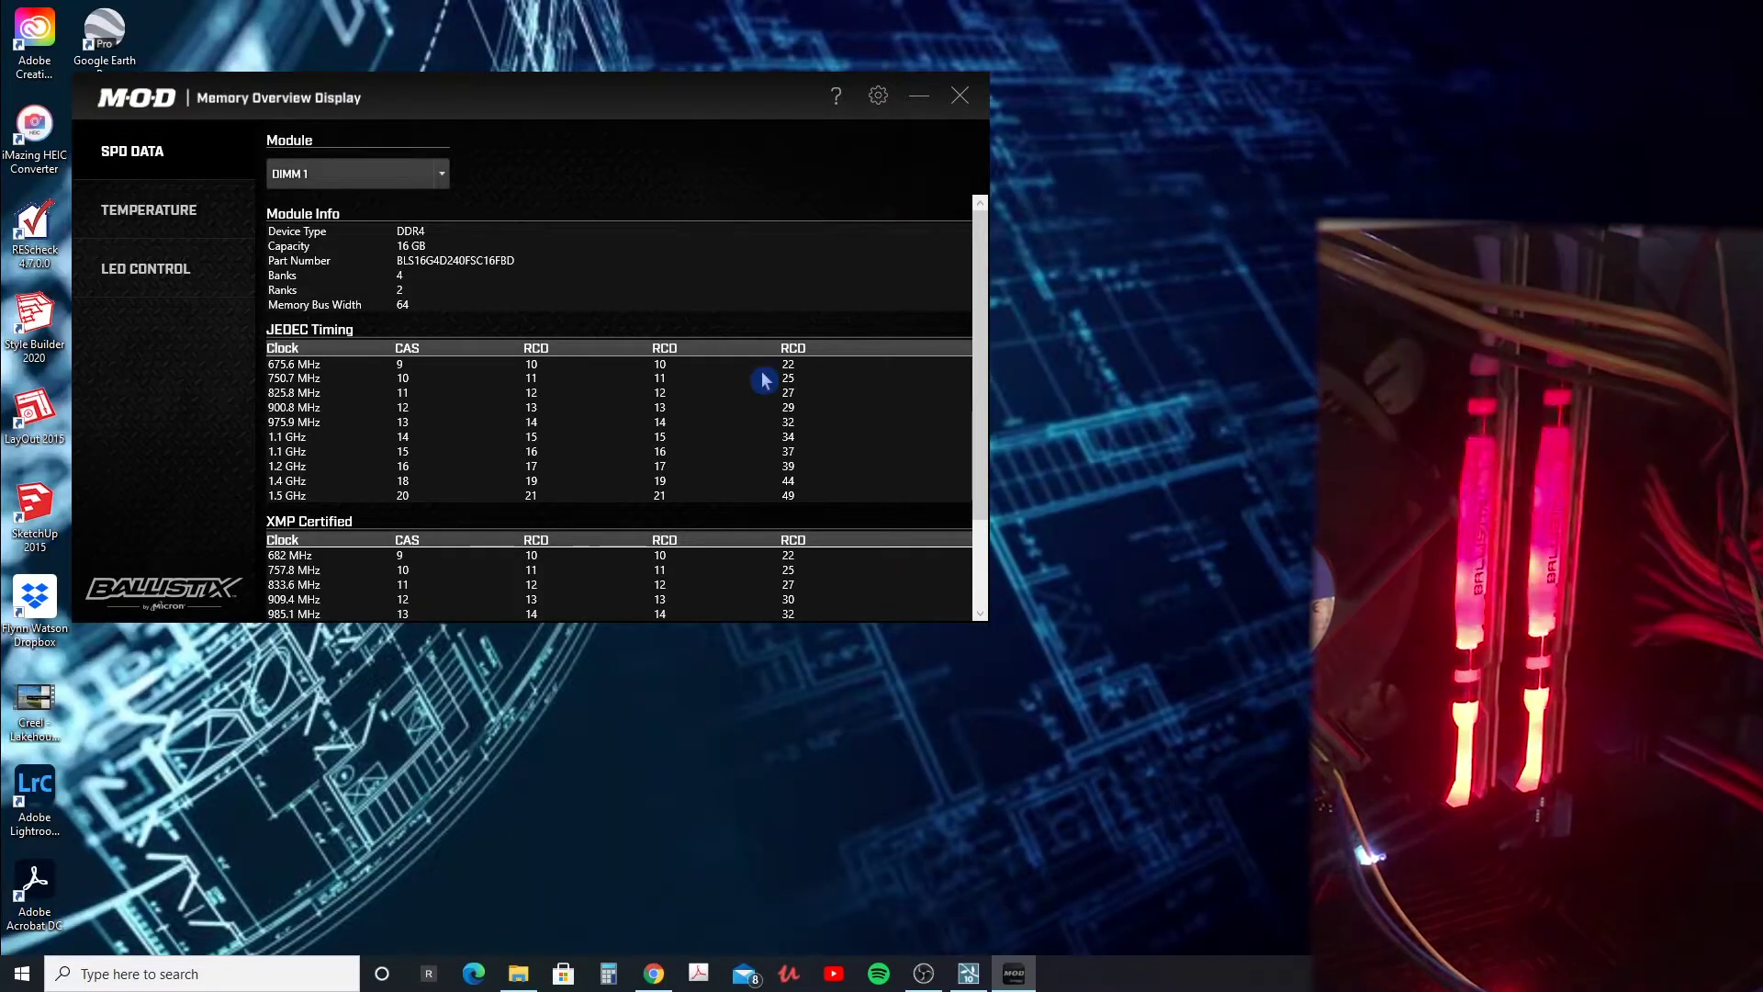
{"action": "left_click", "coordinate": [170, 273]}
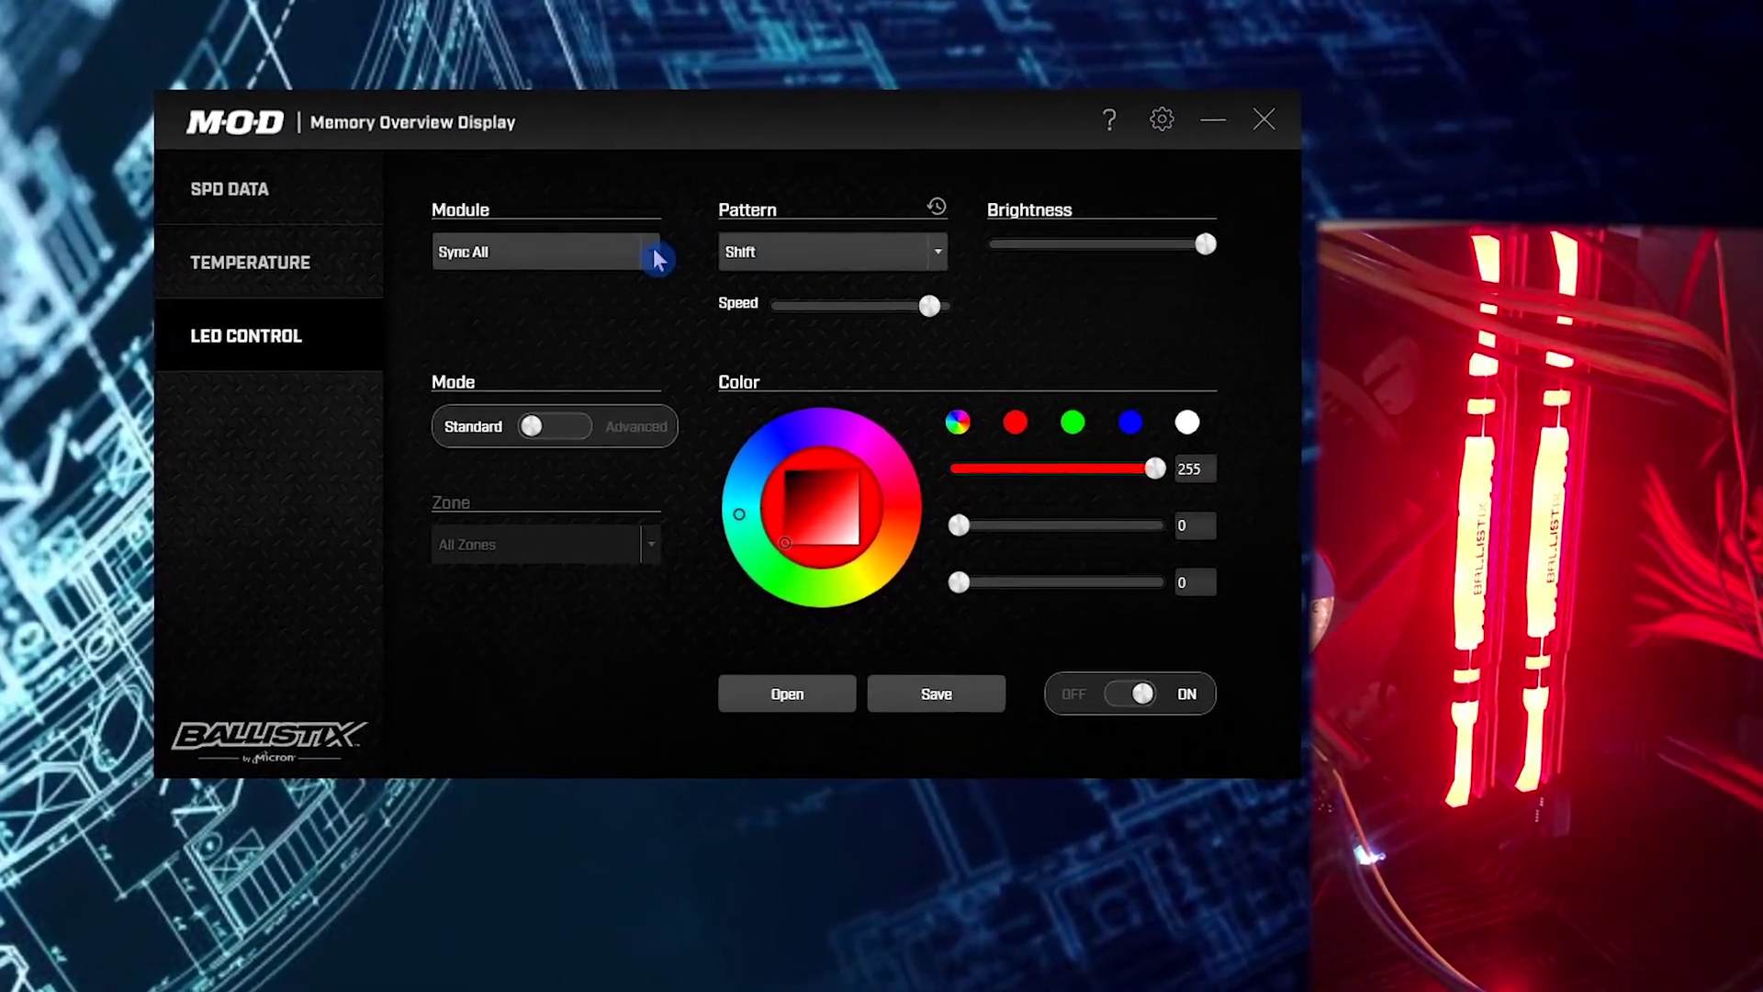
{"action": "left_click", "coordinate": [654, 269]}
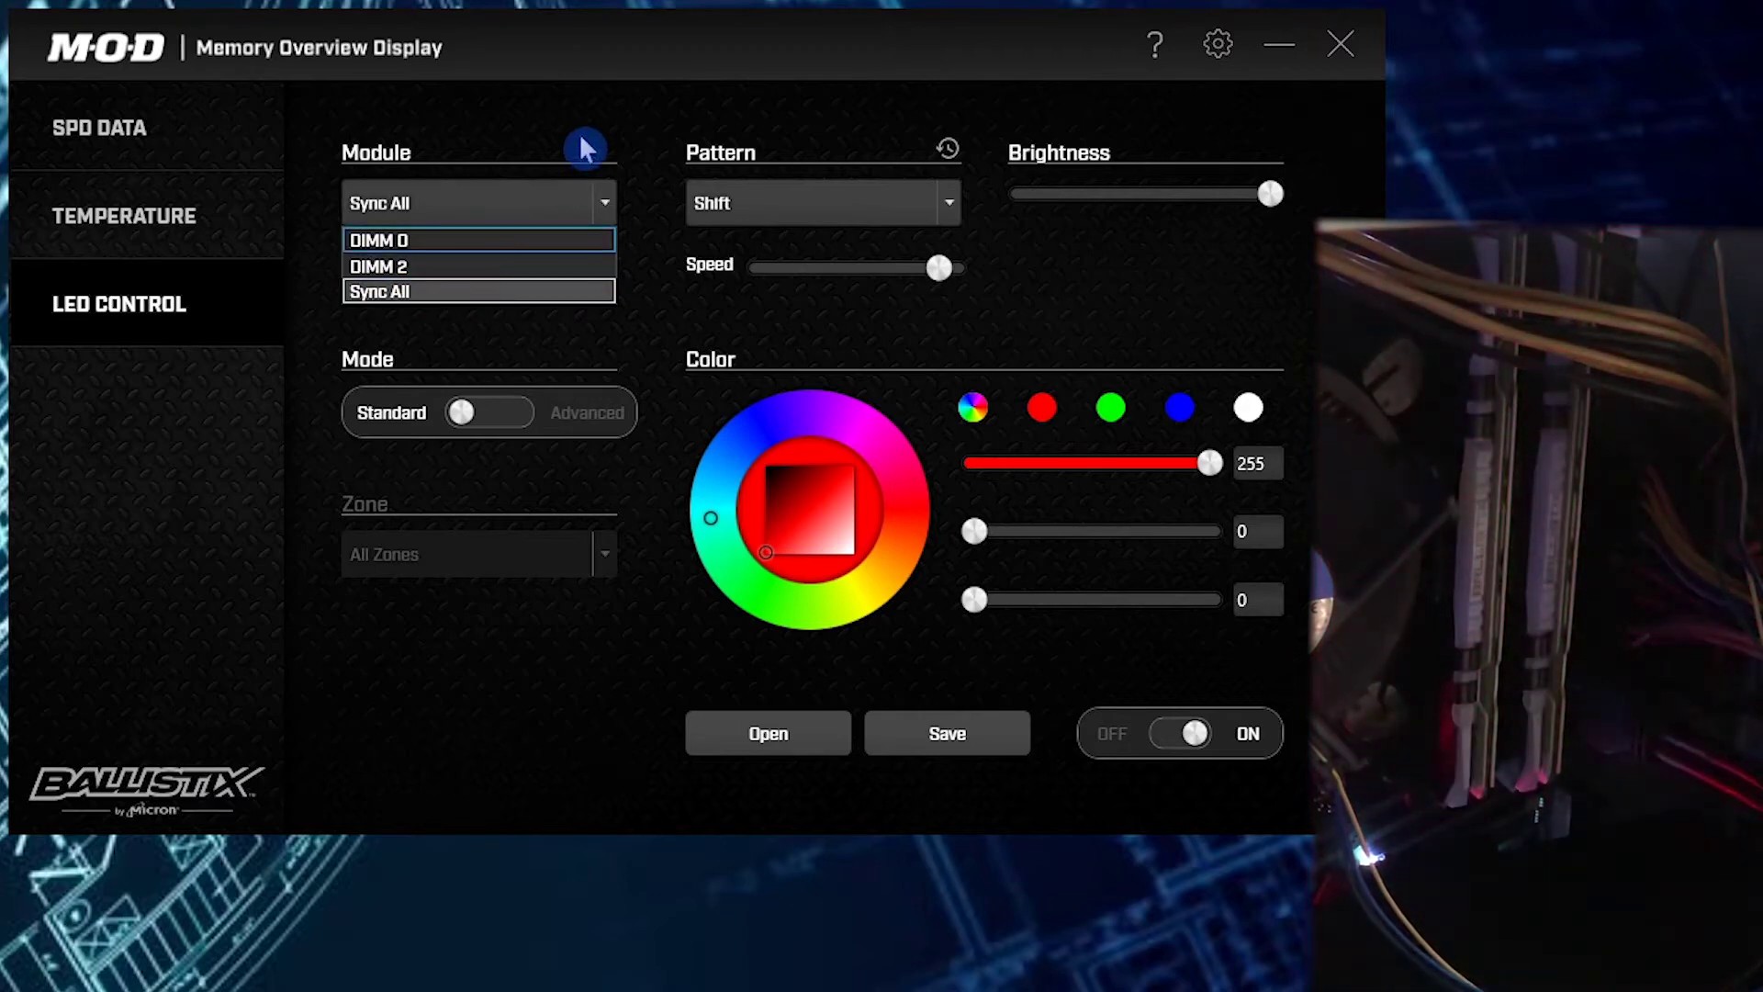
{"action": "left_click", "coordinate": [636, 176]}
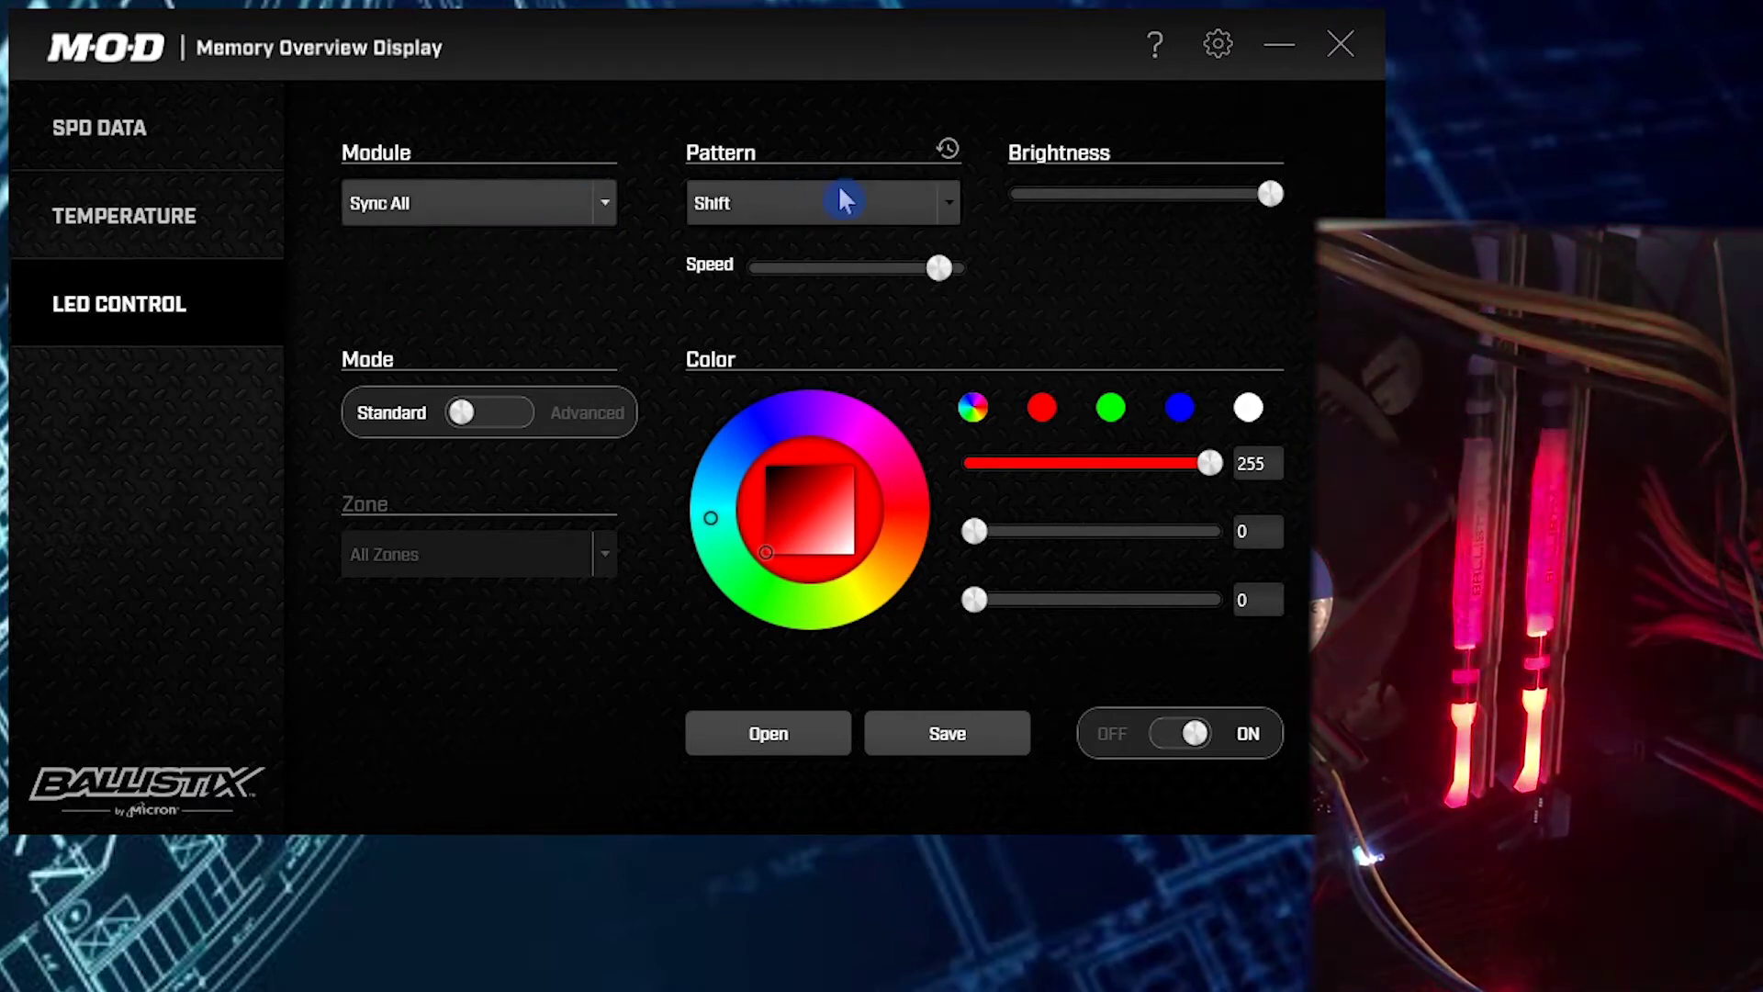
- Try the Gradient Shift LED pattern and set the pattern to Fill
{"action": "left_click", "coordinate": [867, 193]}
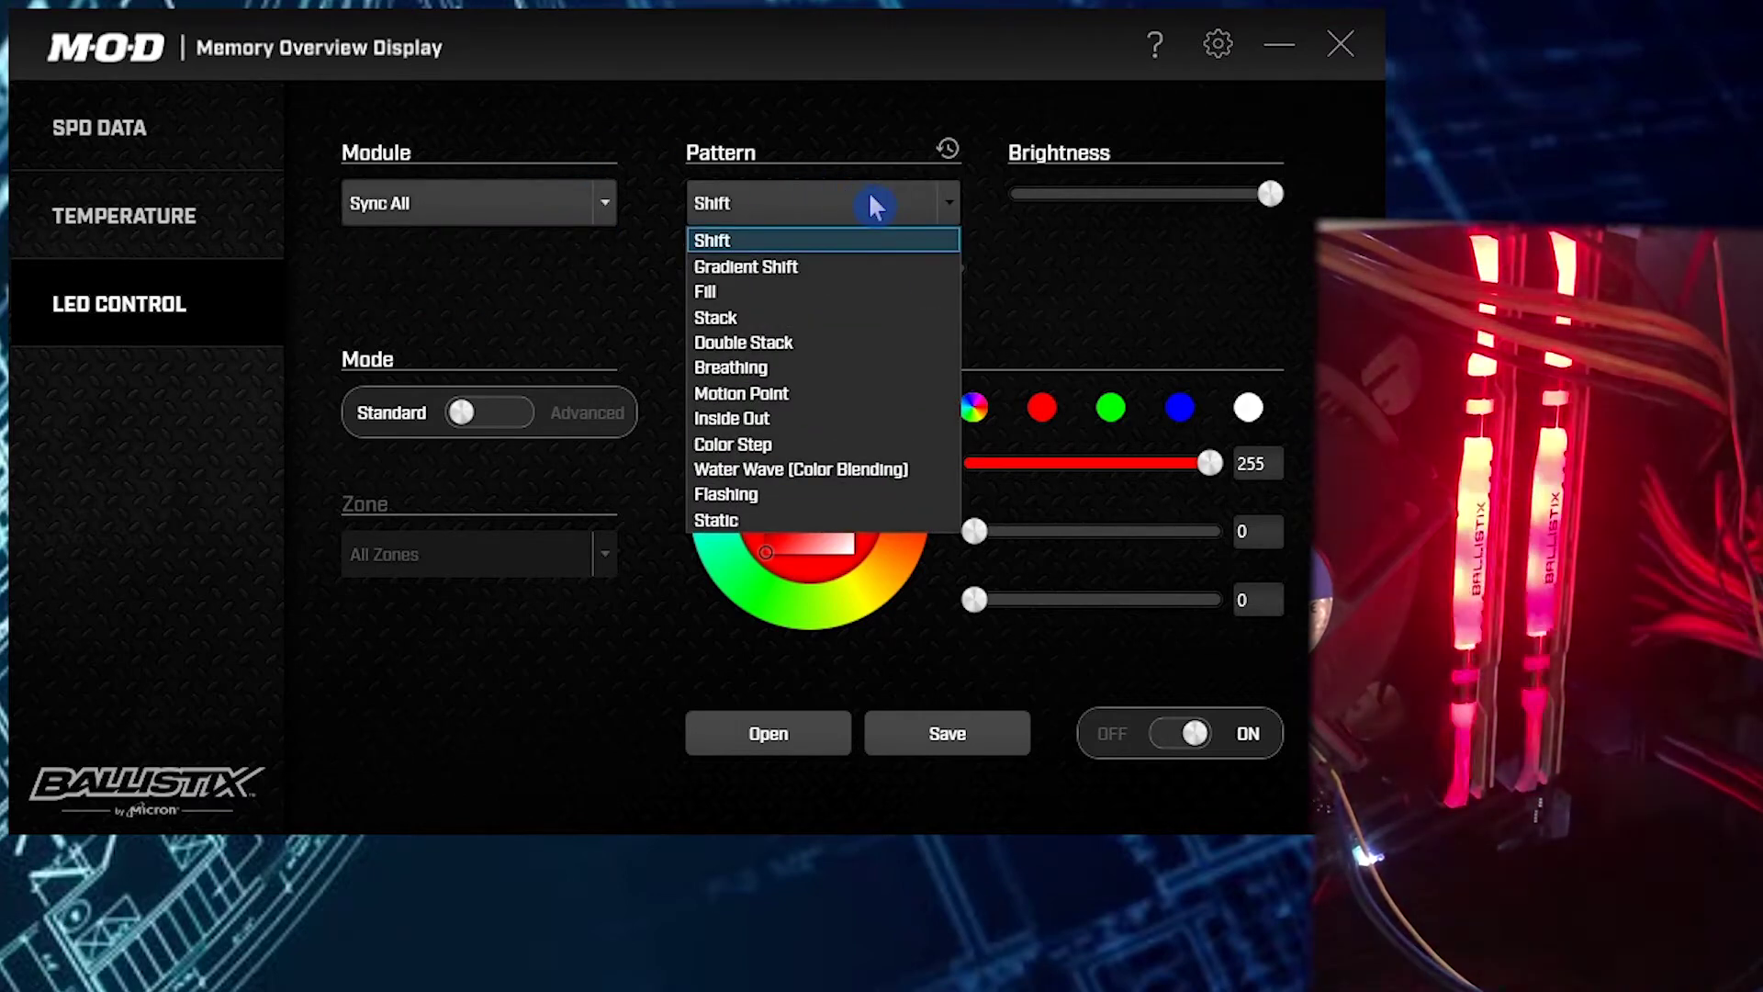
{"action": "left_click", "coordinate": [806, 270]}
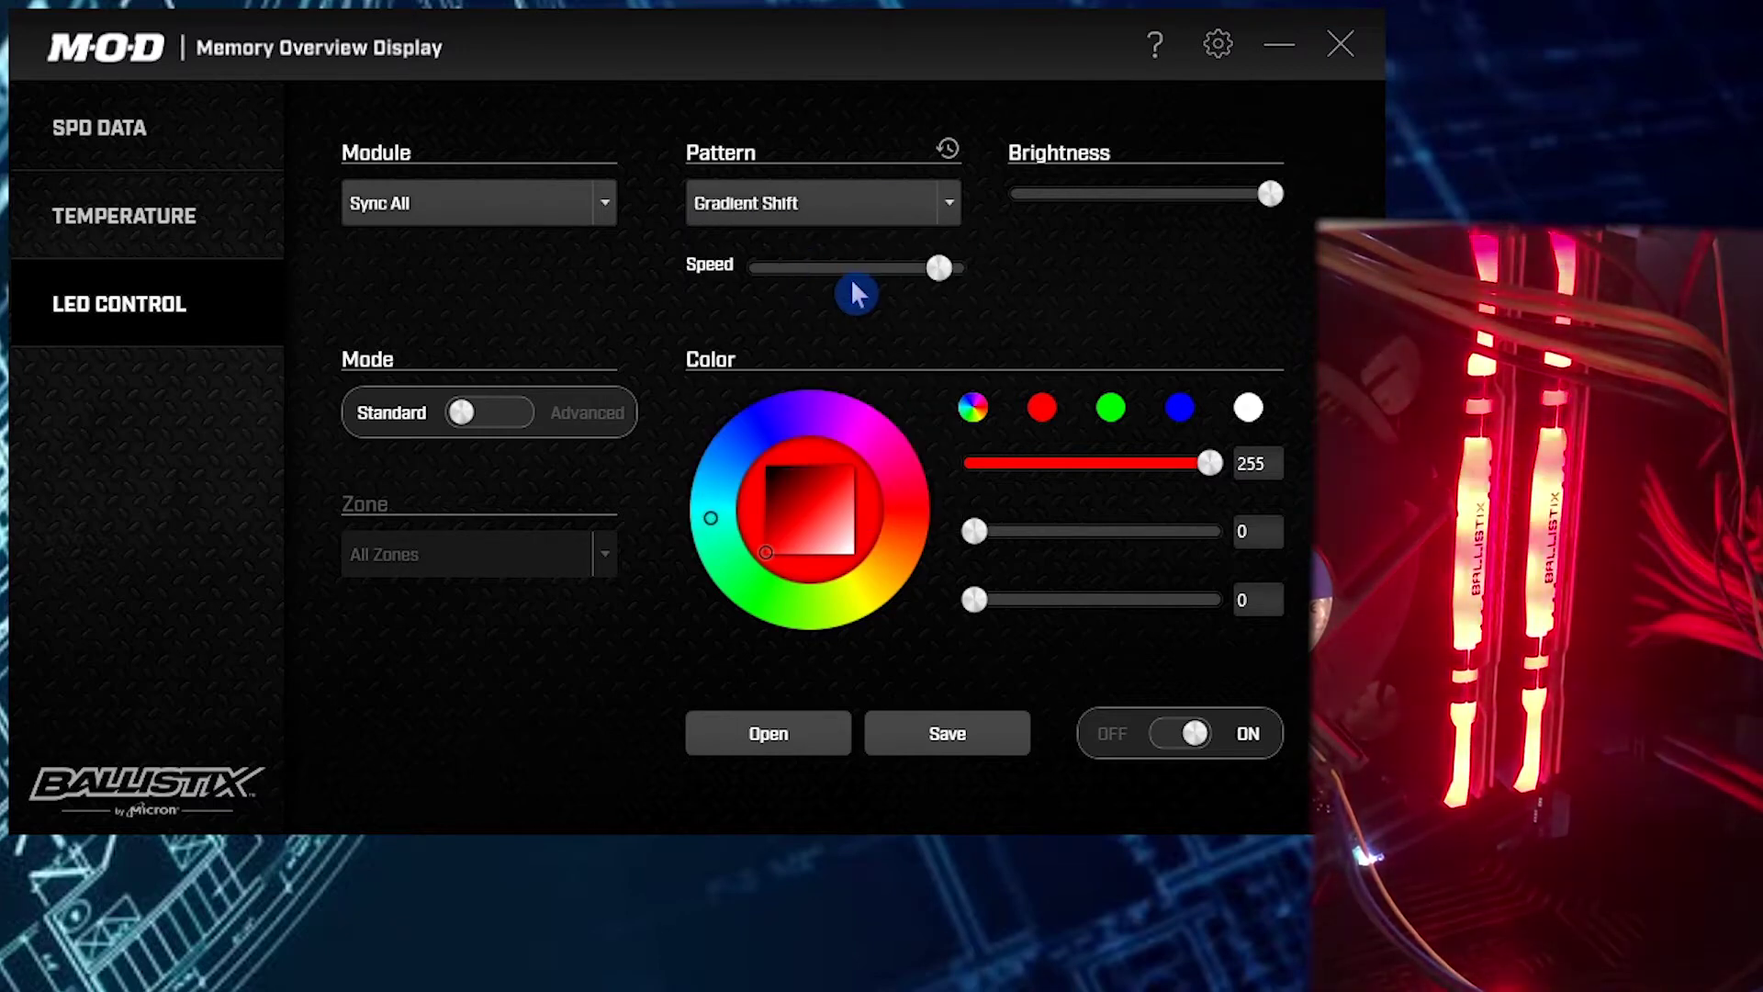
{"action": "left_click", "coordinate": [914, 215]}
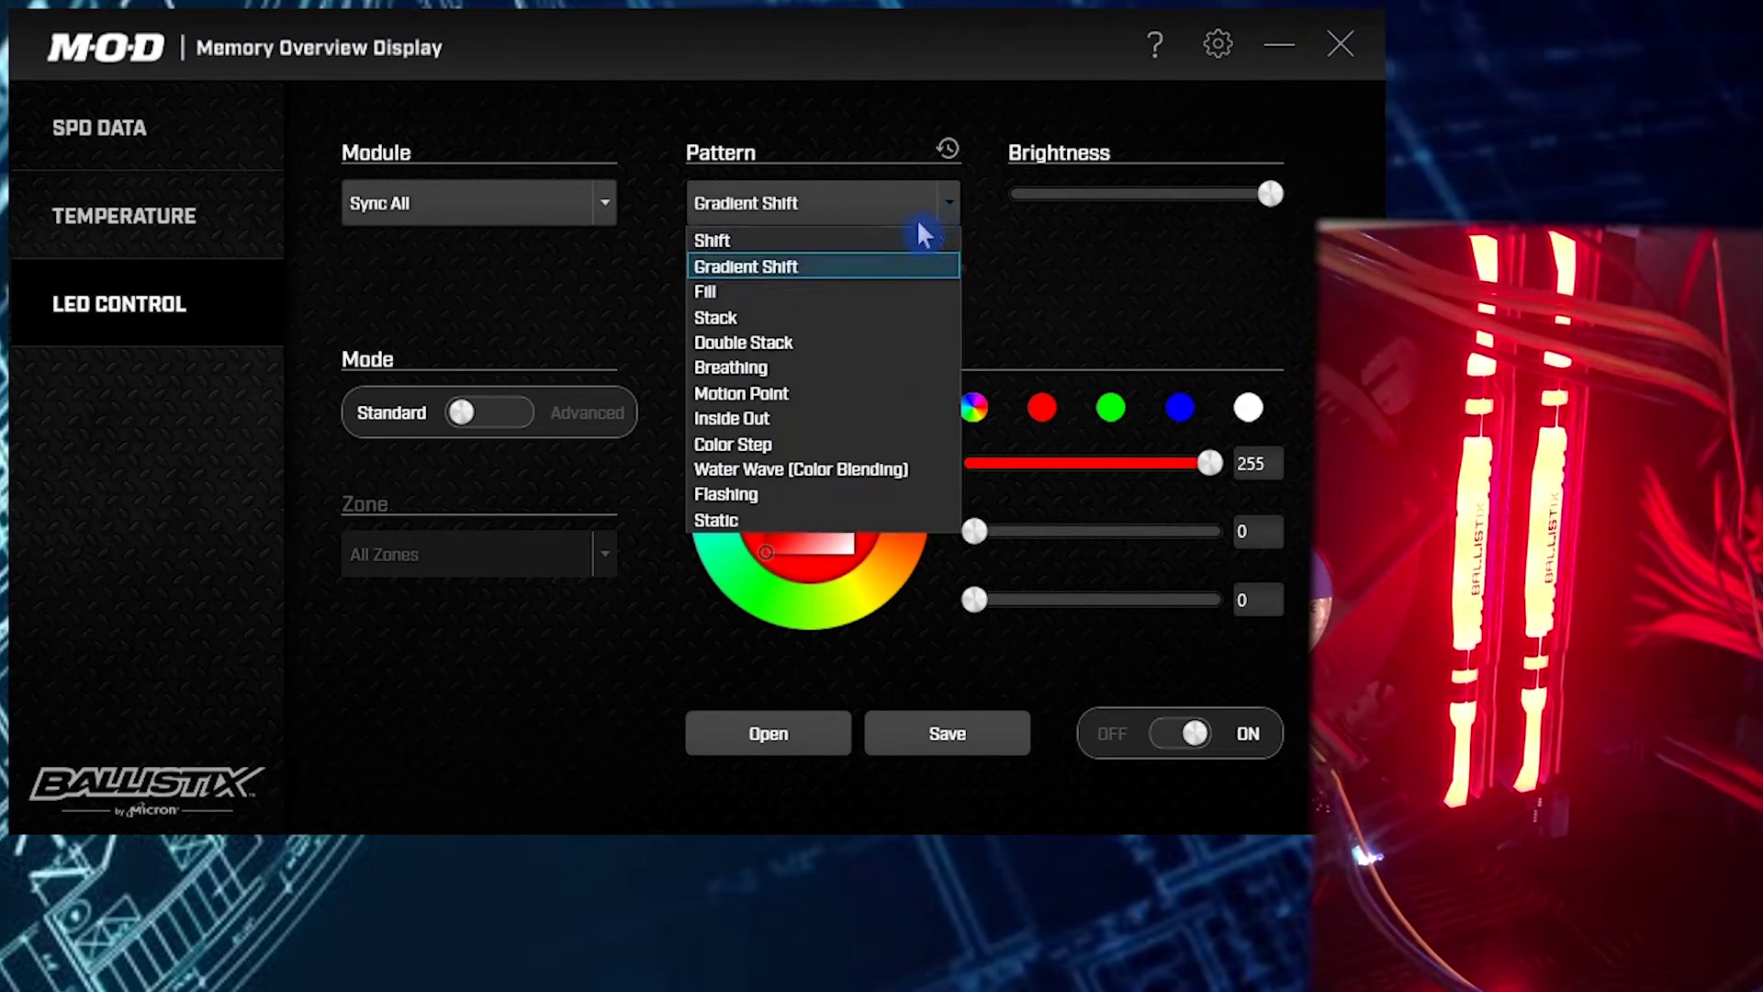
{"action": "left_click", "coordinate": [861, 292]}
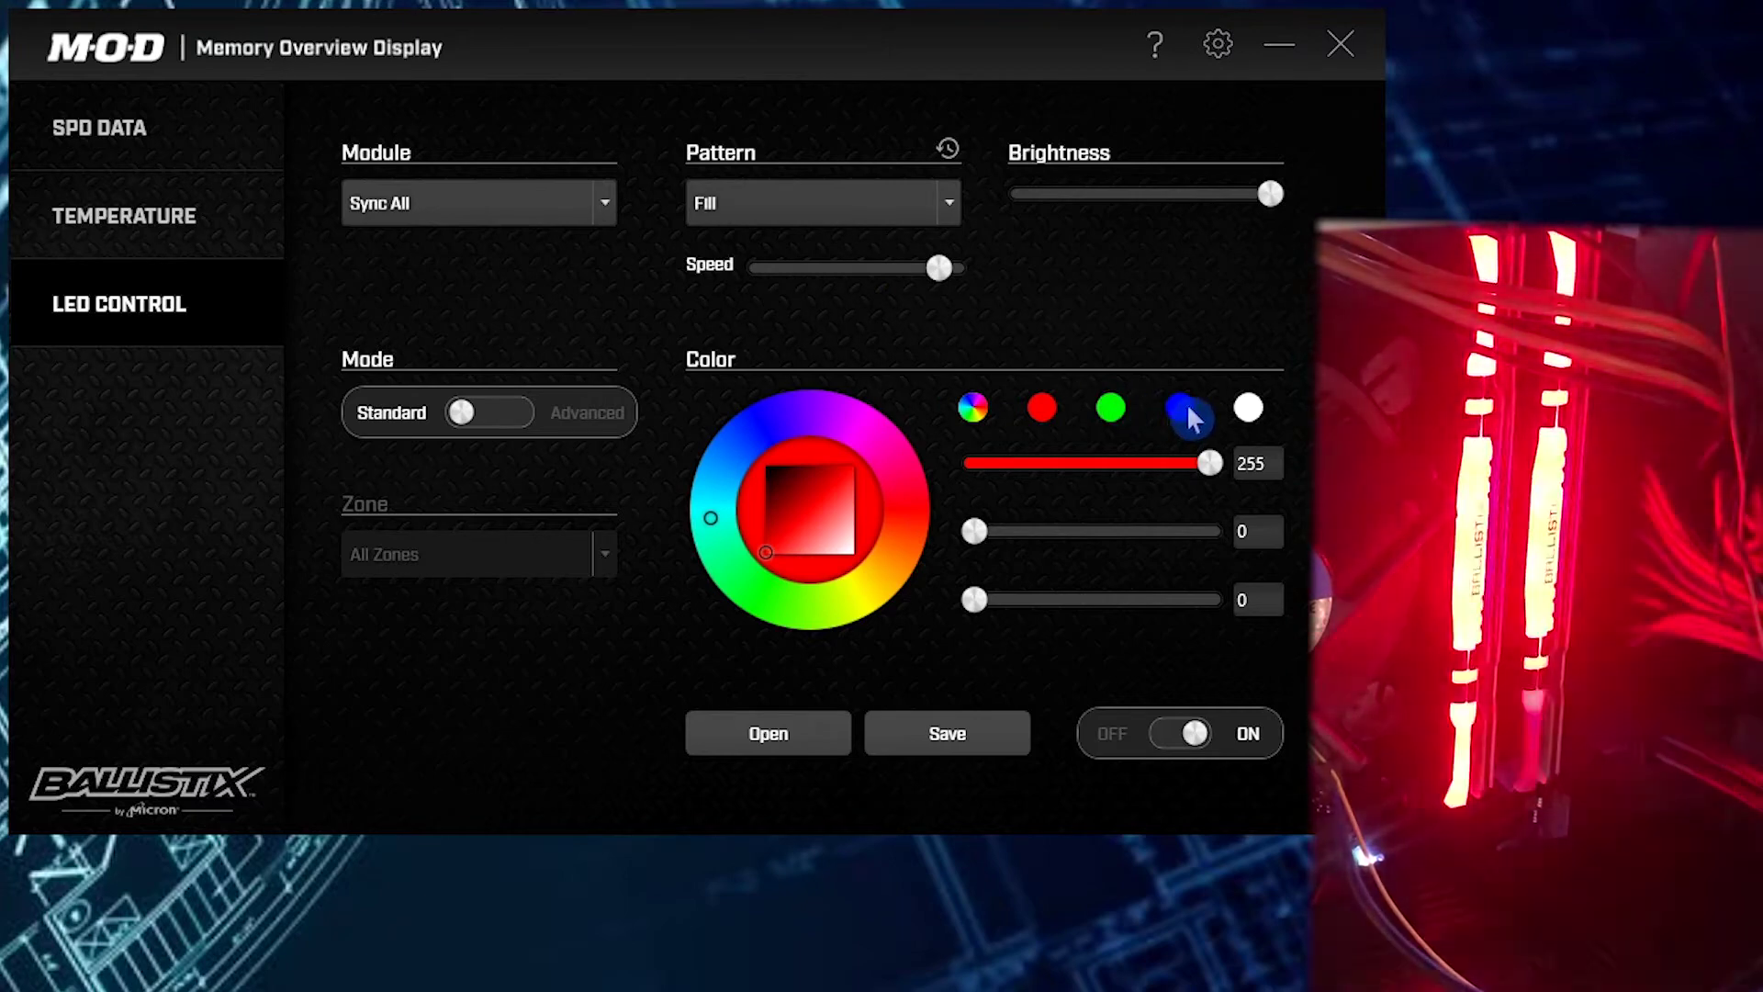
- Try blue and green as the LED color and pick a magenta with RGB values 230, 0, 191
{"action": "left_click", "coordinate": [1184, 415]}
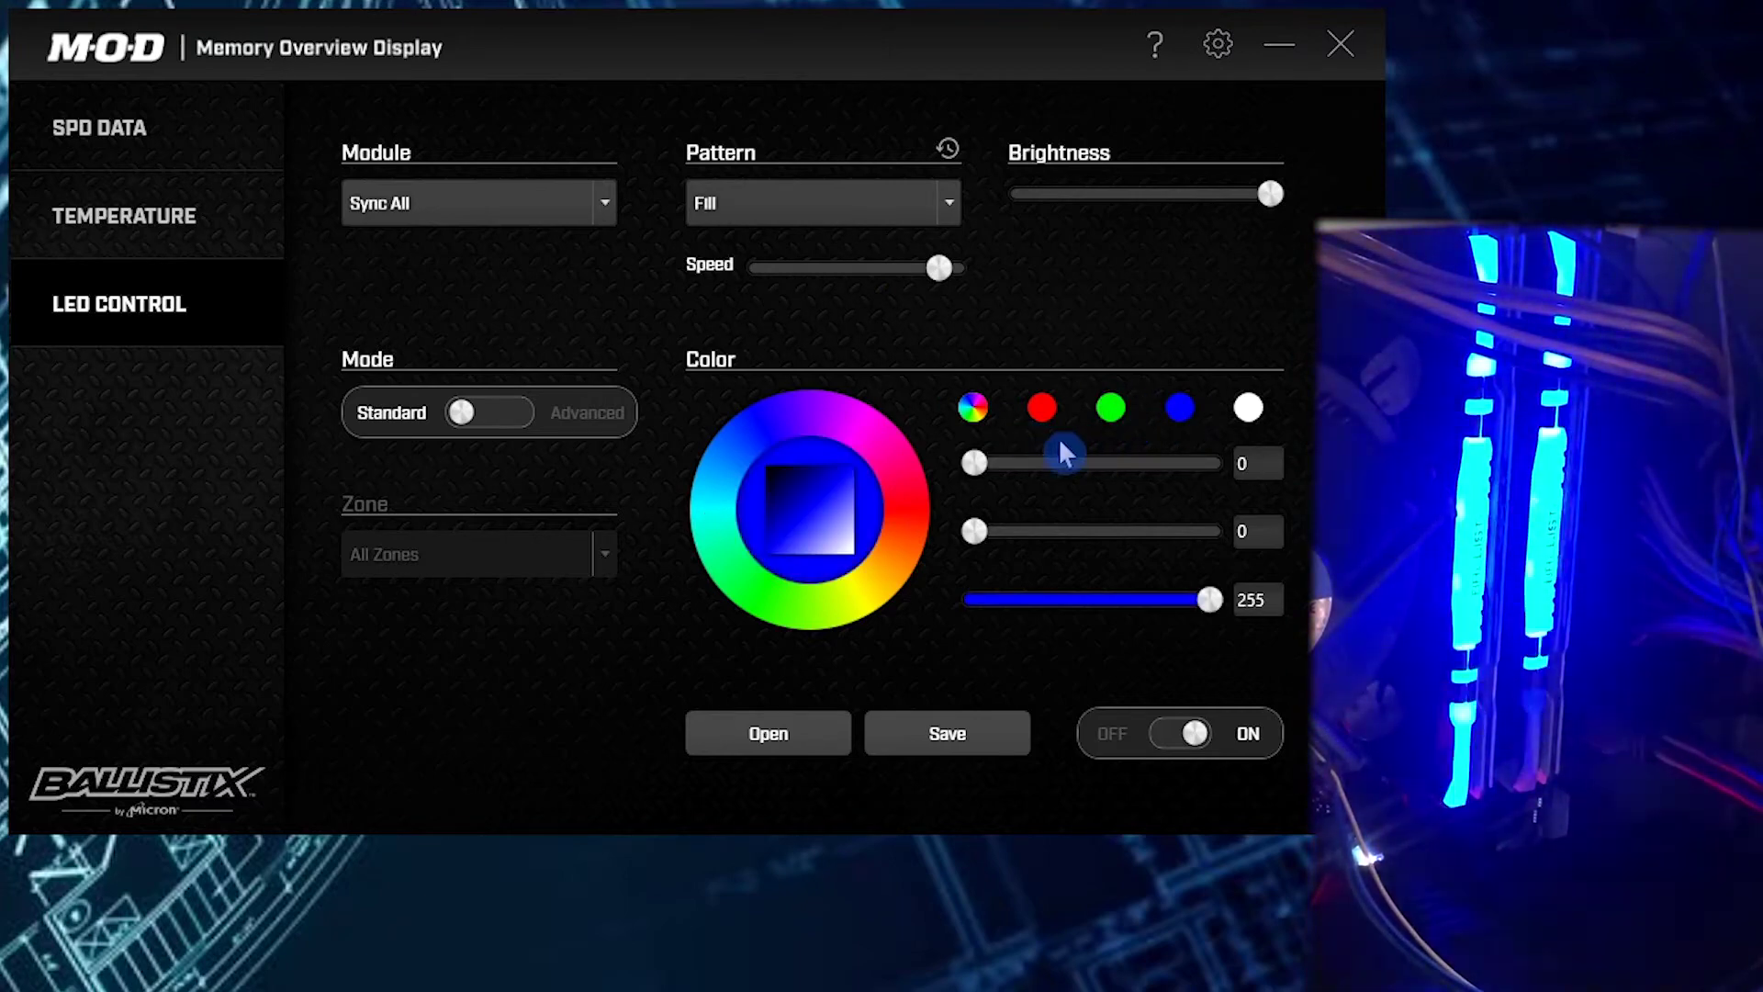
{"action": "left_click", "coordinate": [1108, 404]}
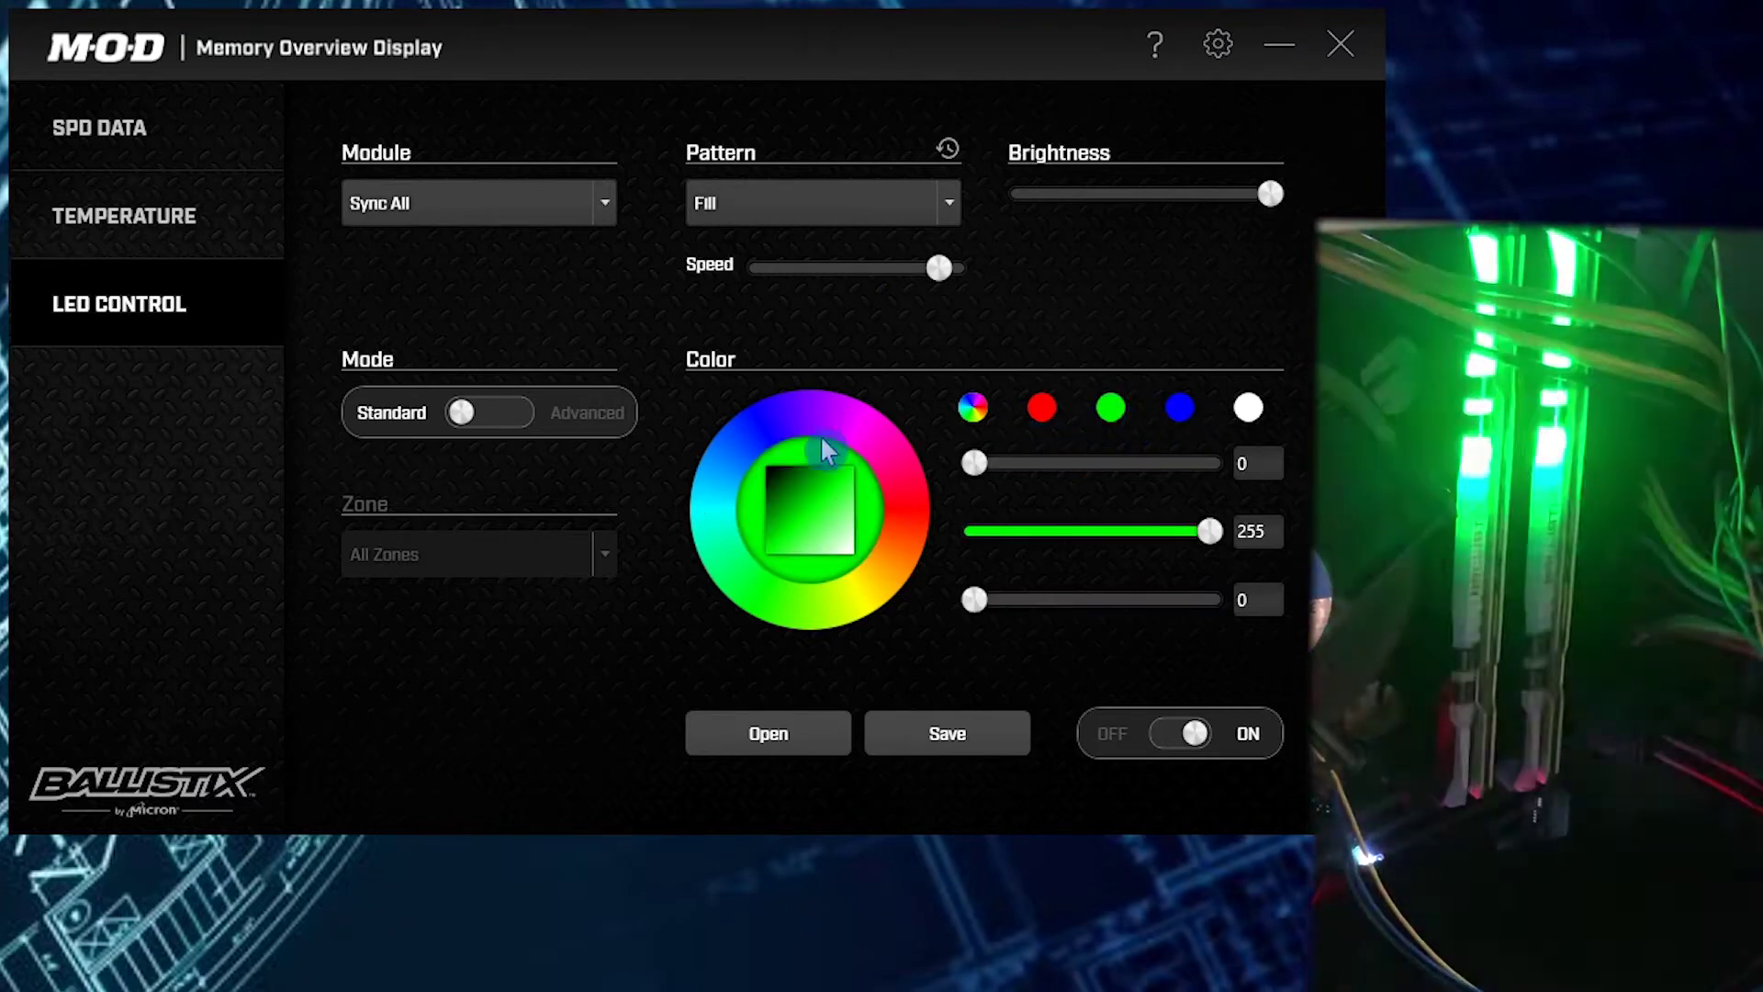
{"action": "left_click", "coordinate": [861, 449]}
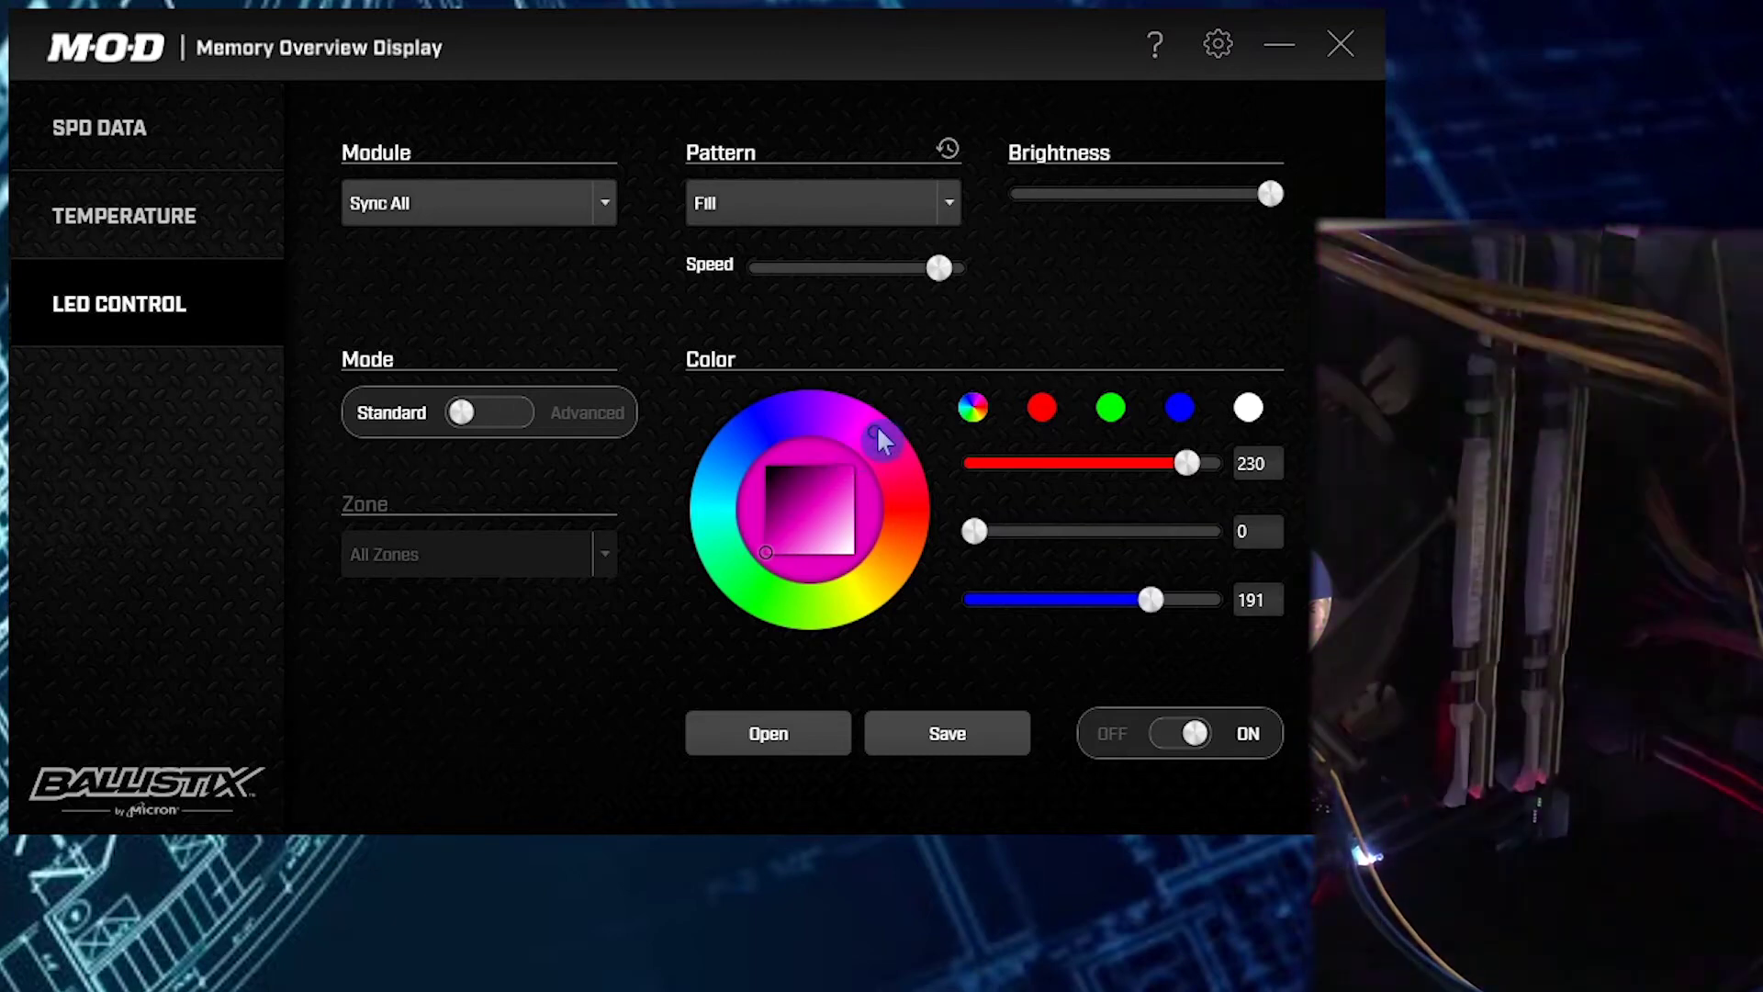
- Try different green mixes for the Fill pattern and settle on a lime green with RGB values 120, 230, 0
{"action": "mouse_move", "coordinate": [830, 439]}
{"action": "left_mouse_down"}
{"action": "mouse_move", "coordinate": [807, 422]}
{"action": "mouse_move", "coordinate": [725, 455]}
{"action": "mouse_move", "coordinate": [725, 528]}
{"action": "mouse_move", "coordinate": [758, 579]}
{"action": "left_mouse_up"}
{"action": "left_click", "coordinate": [1089, 466]}
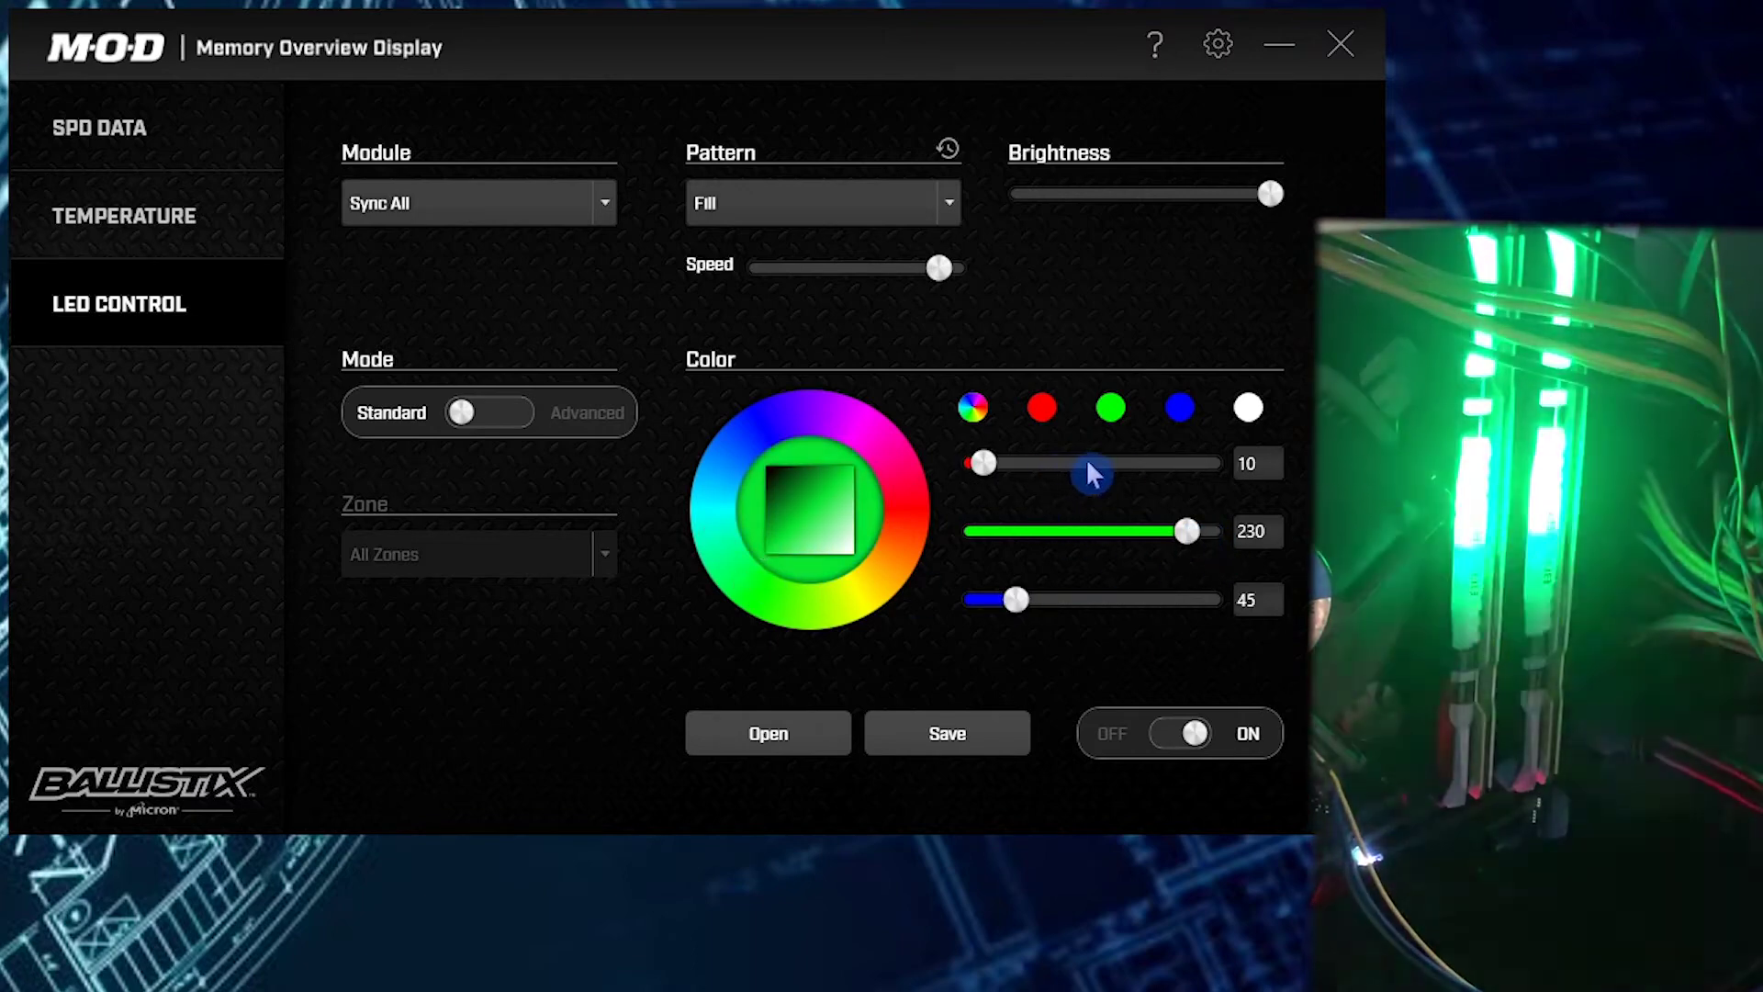
{"action": "left_click_drag", "start_coordinate": [984, 465], "coordinate": [1091, 473]}
{"action": "left_click", "coordinate": [1106, 539]}
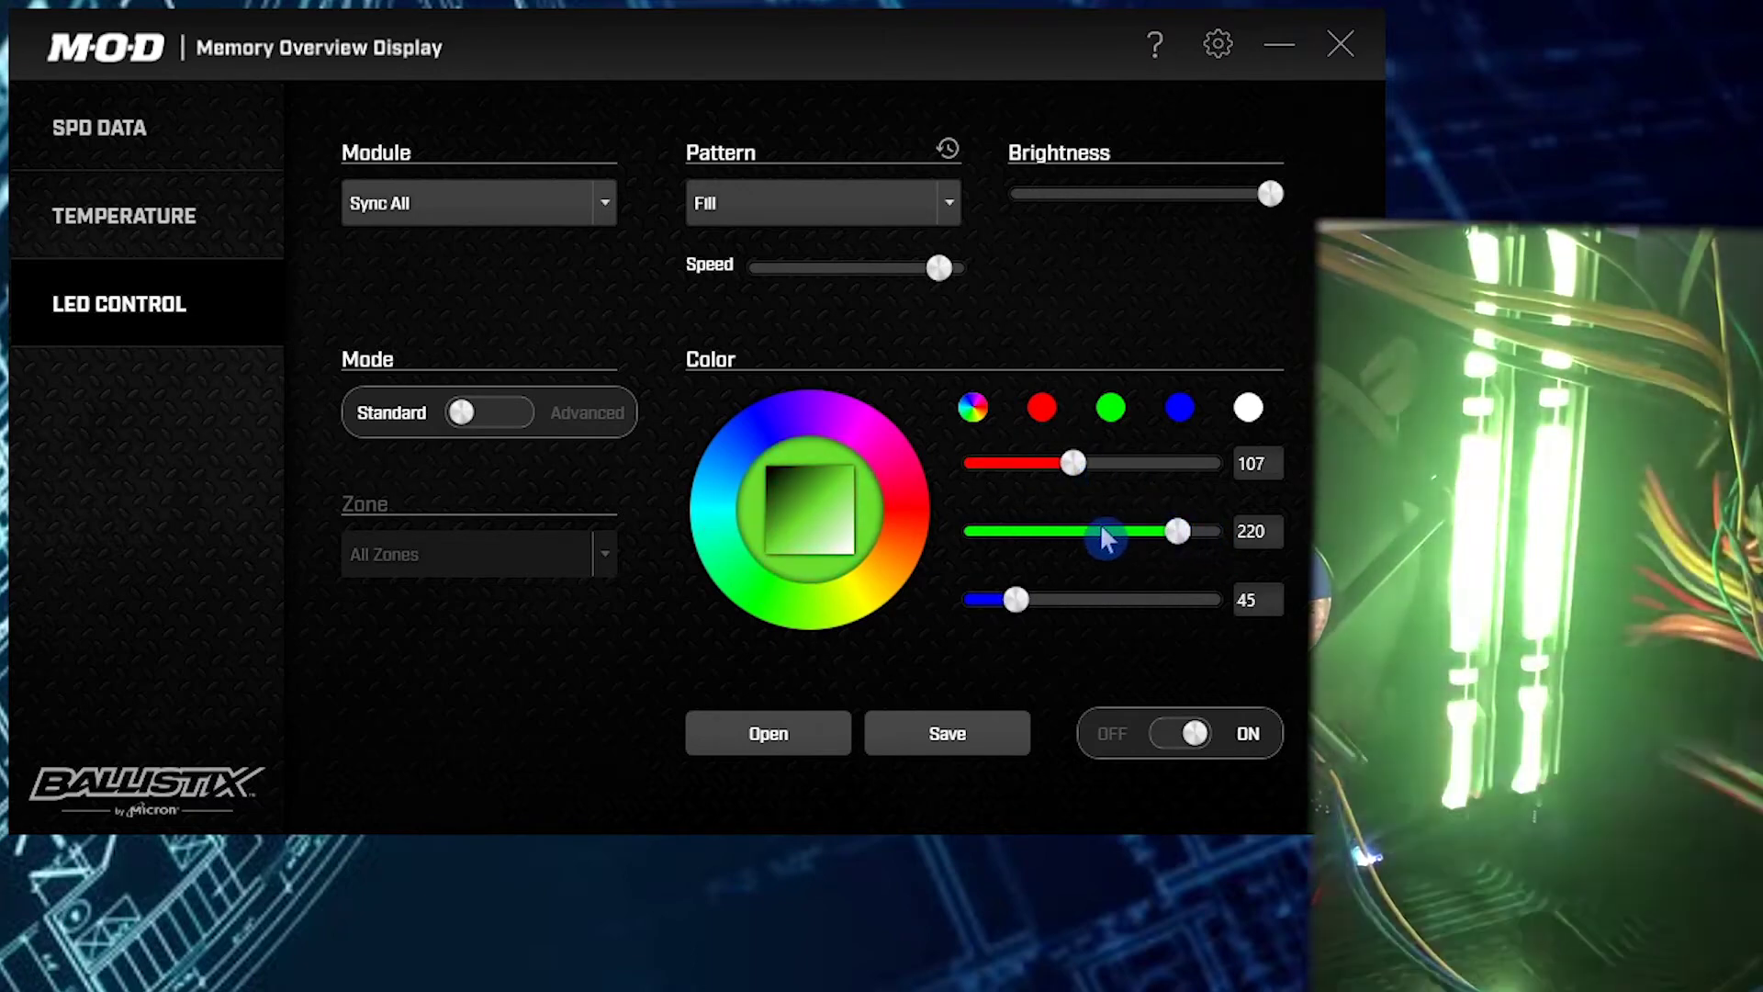
{"action": "left_click_drag", "start_coordinate": [1172, 532], "coordinate": [1102, 534]}
{"action": "left_click_drag", "start_coordinate": [1017, 599], "coordinate": [1062, 601]}
{"action": "left_click_drag", "start_coordinate": [922, 482], "coordinate": [812, 611]}
- Try the Stack pattern at maximum speed and switch the LED pattern to Double Stack
{"action": "left_click", "coordinate": [953, 206]}
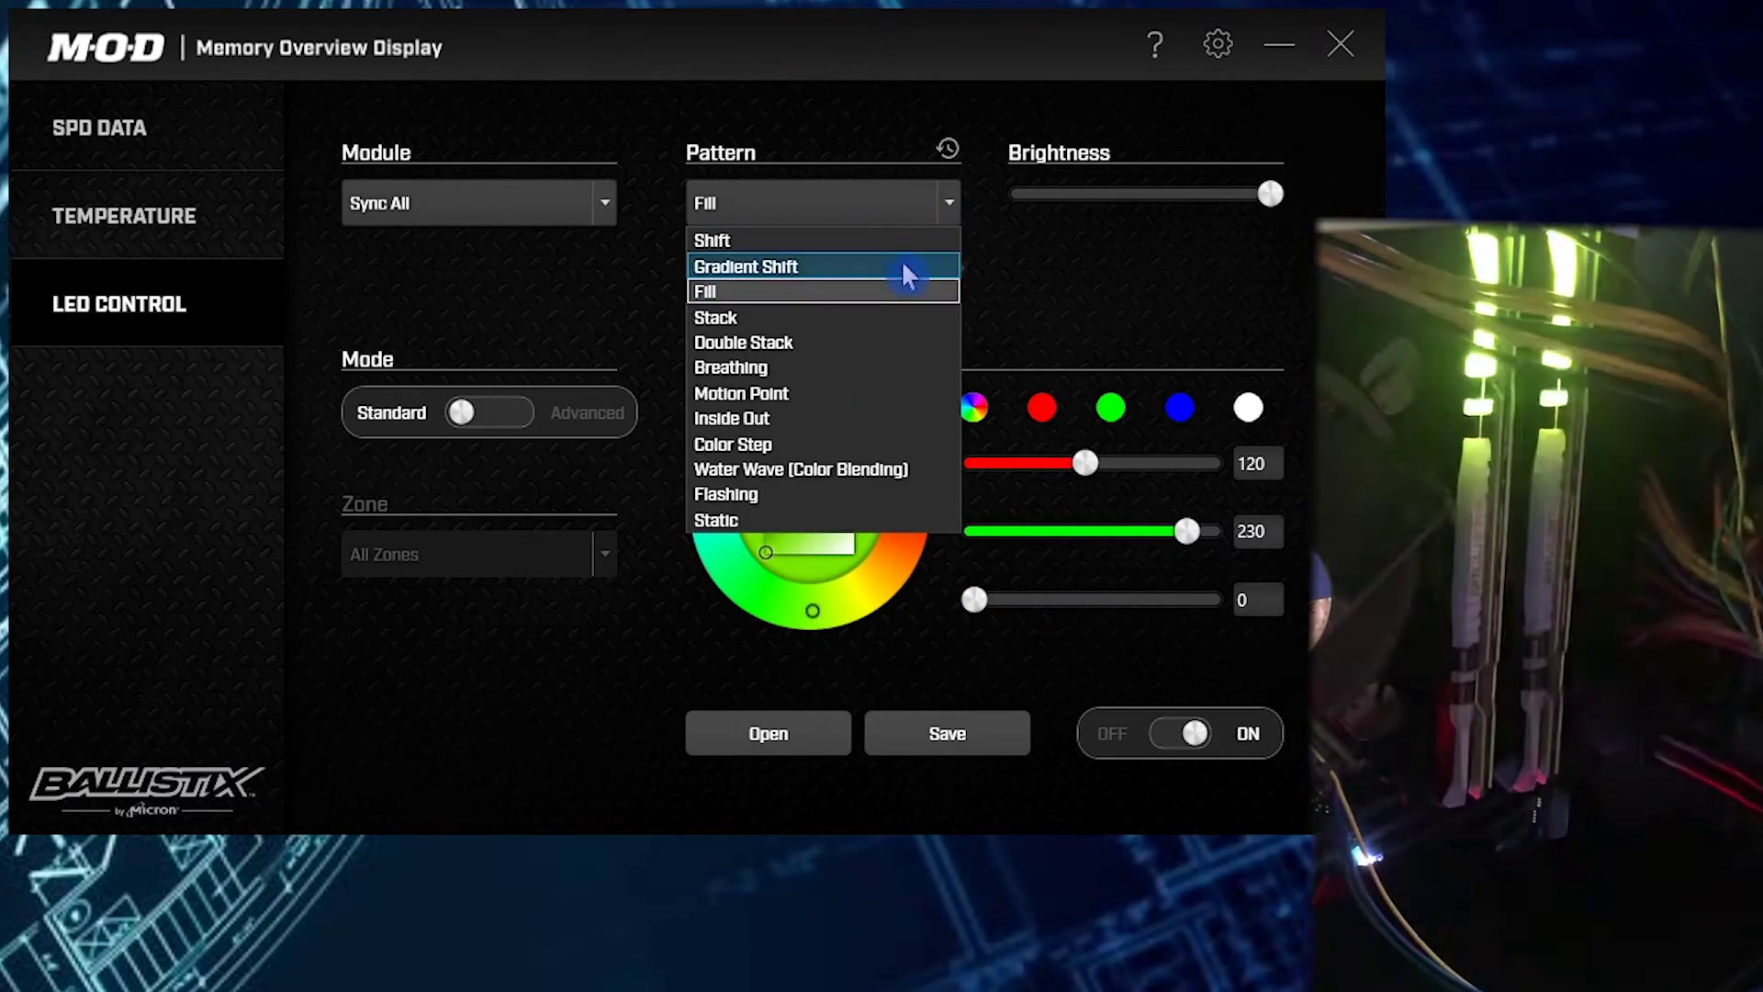
{"action": "left_click", "coordinate": [847, 317]}
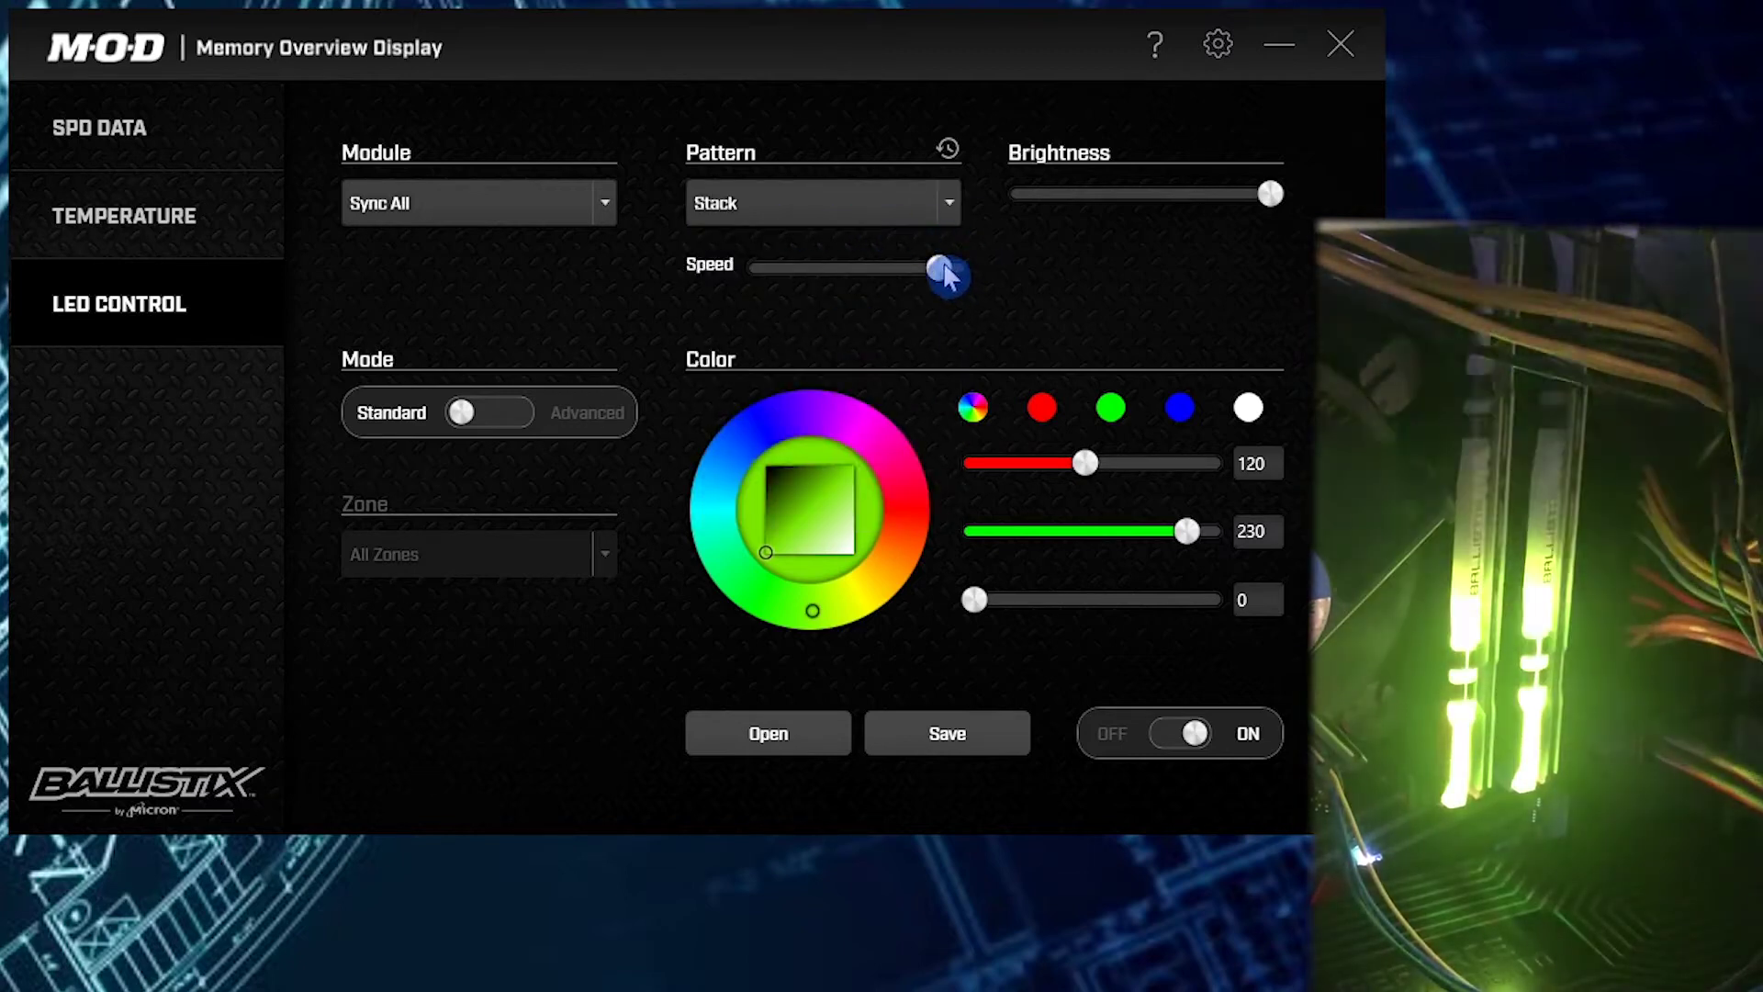
{"action": "left_click_drag", "start_coordinate": [942, 272], "coordinate": [1005, 286]}
{"action": "left_click", "coordinate": [950, 217]}
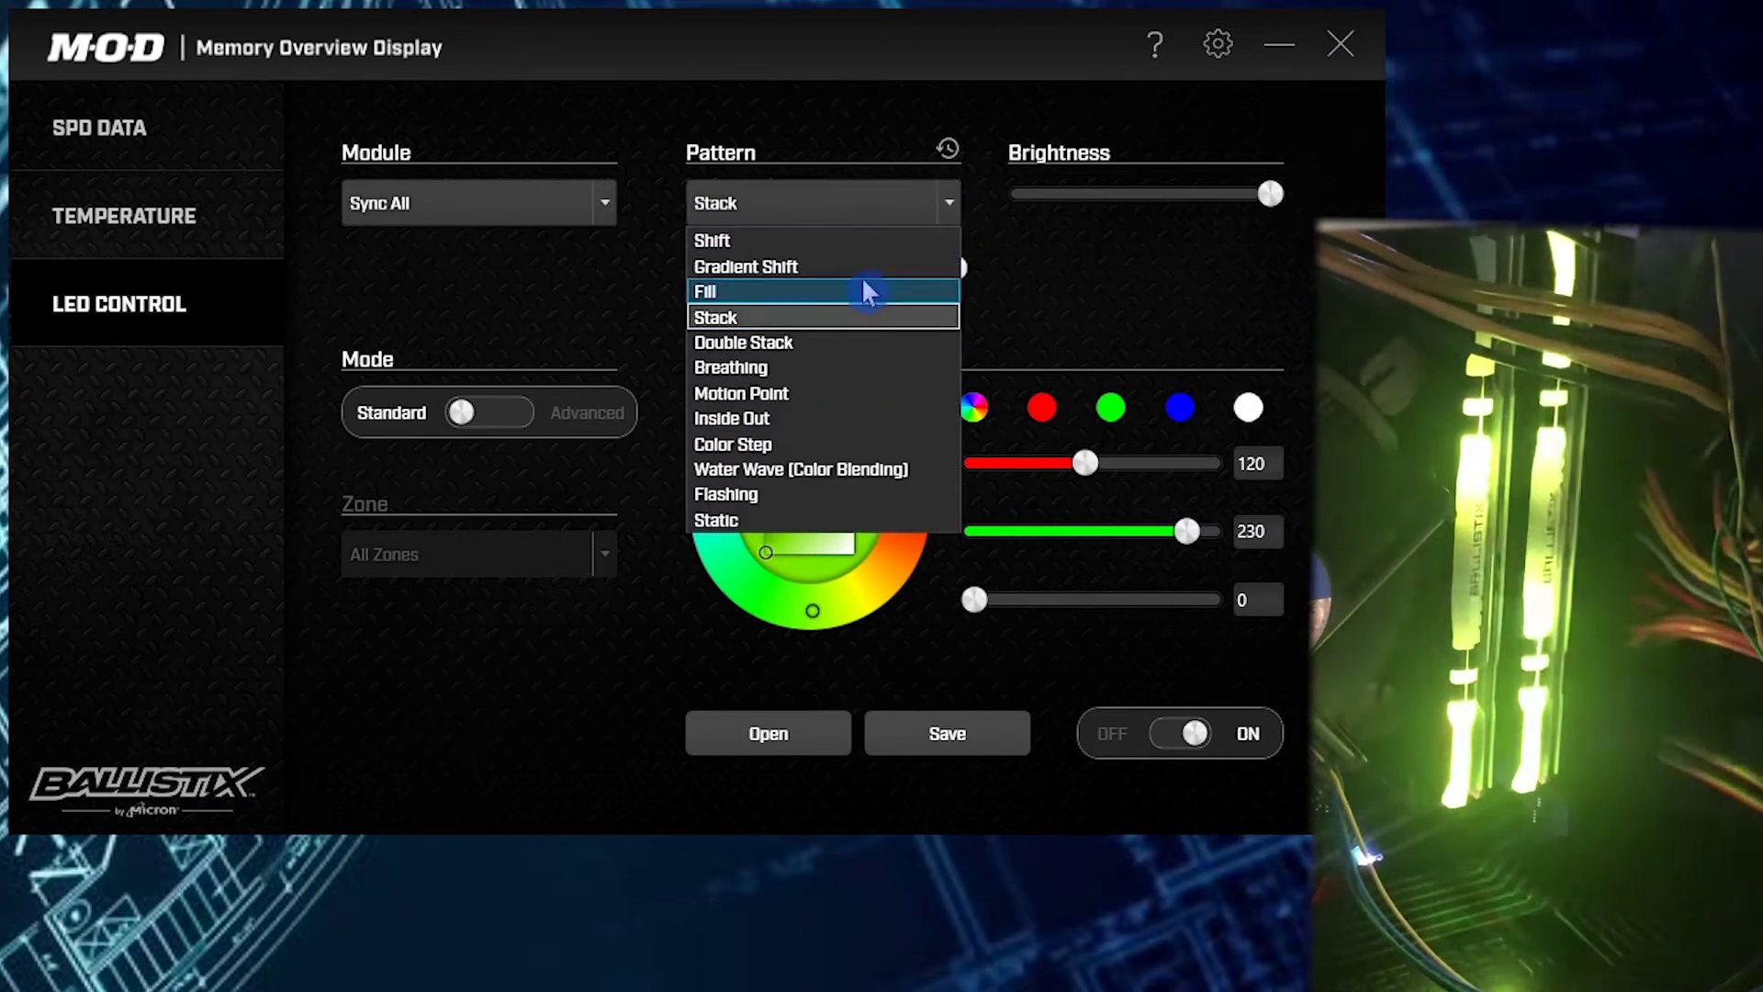
{"action": "left_click", "coordinate": [811, 343]}
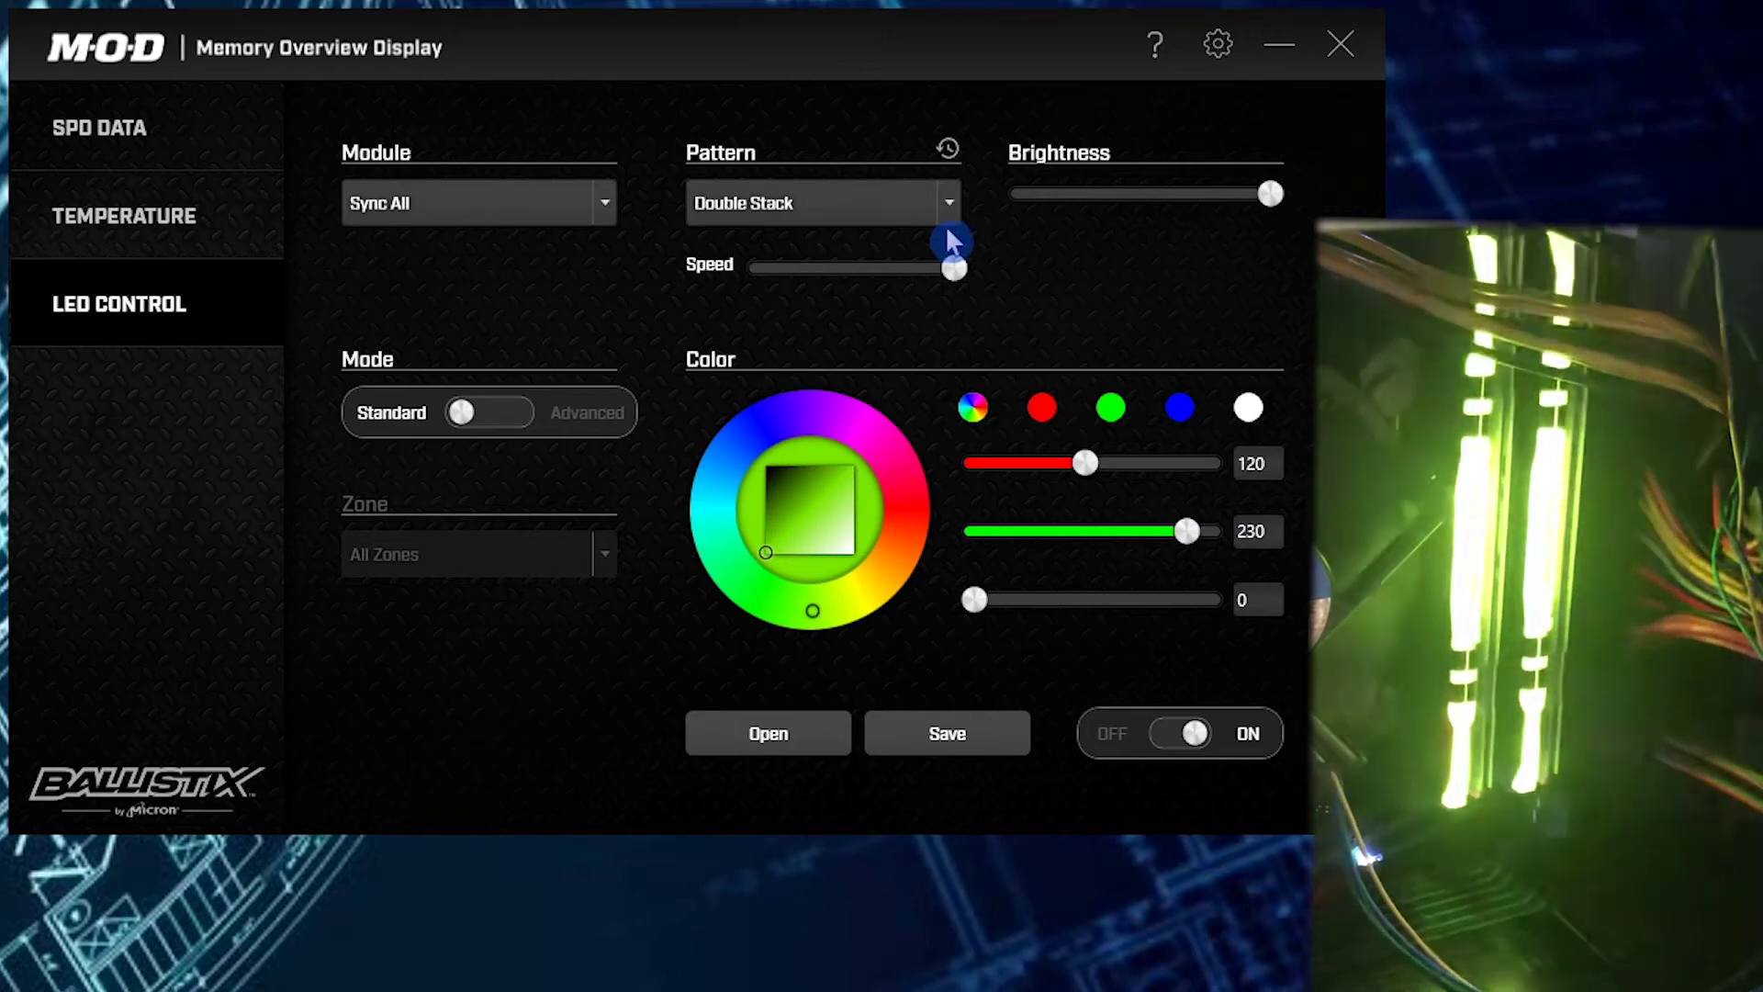
- Try blue, white, green and red as the Double Stack color and reduce the pattern speed slightly
{"action": "left_click", "coordinate": [1179, 409]}
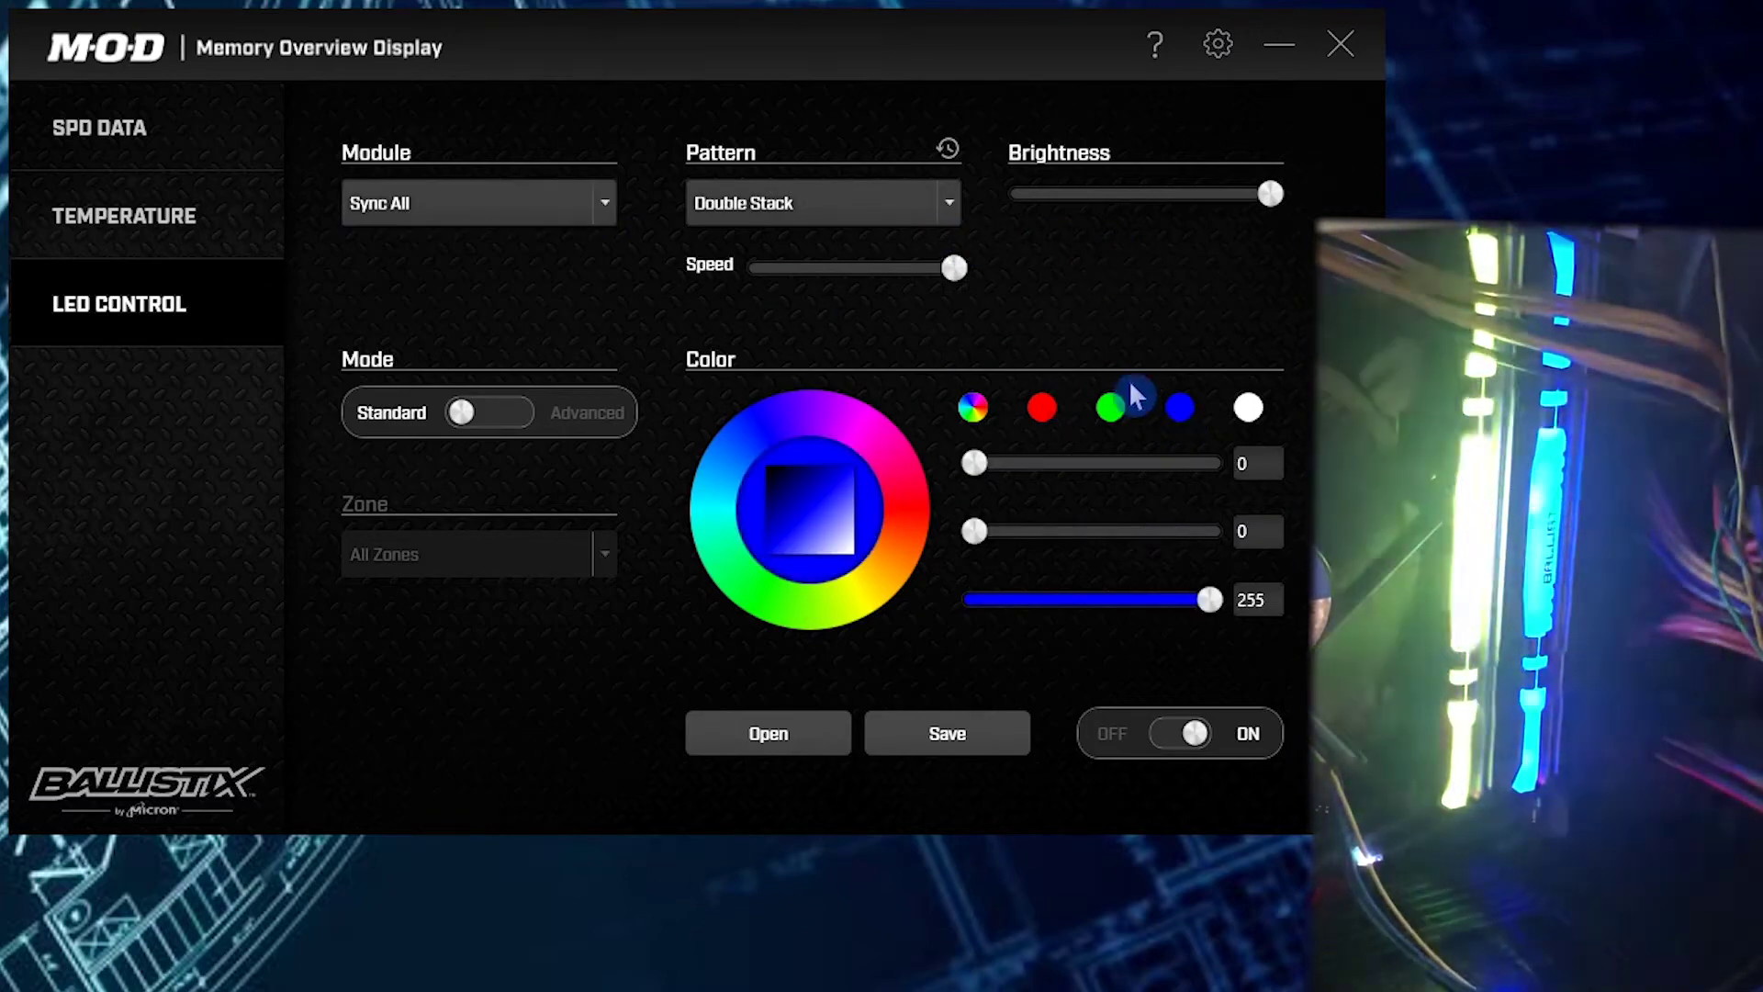
{"action": "left_click", "coordinate": [1159, 464]}
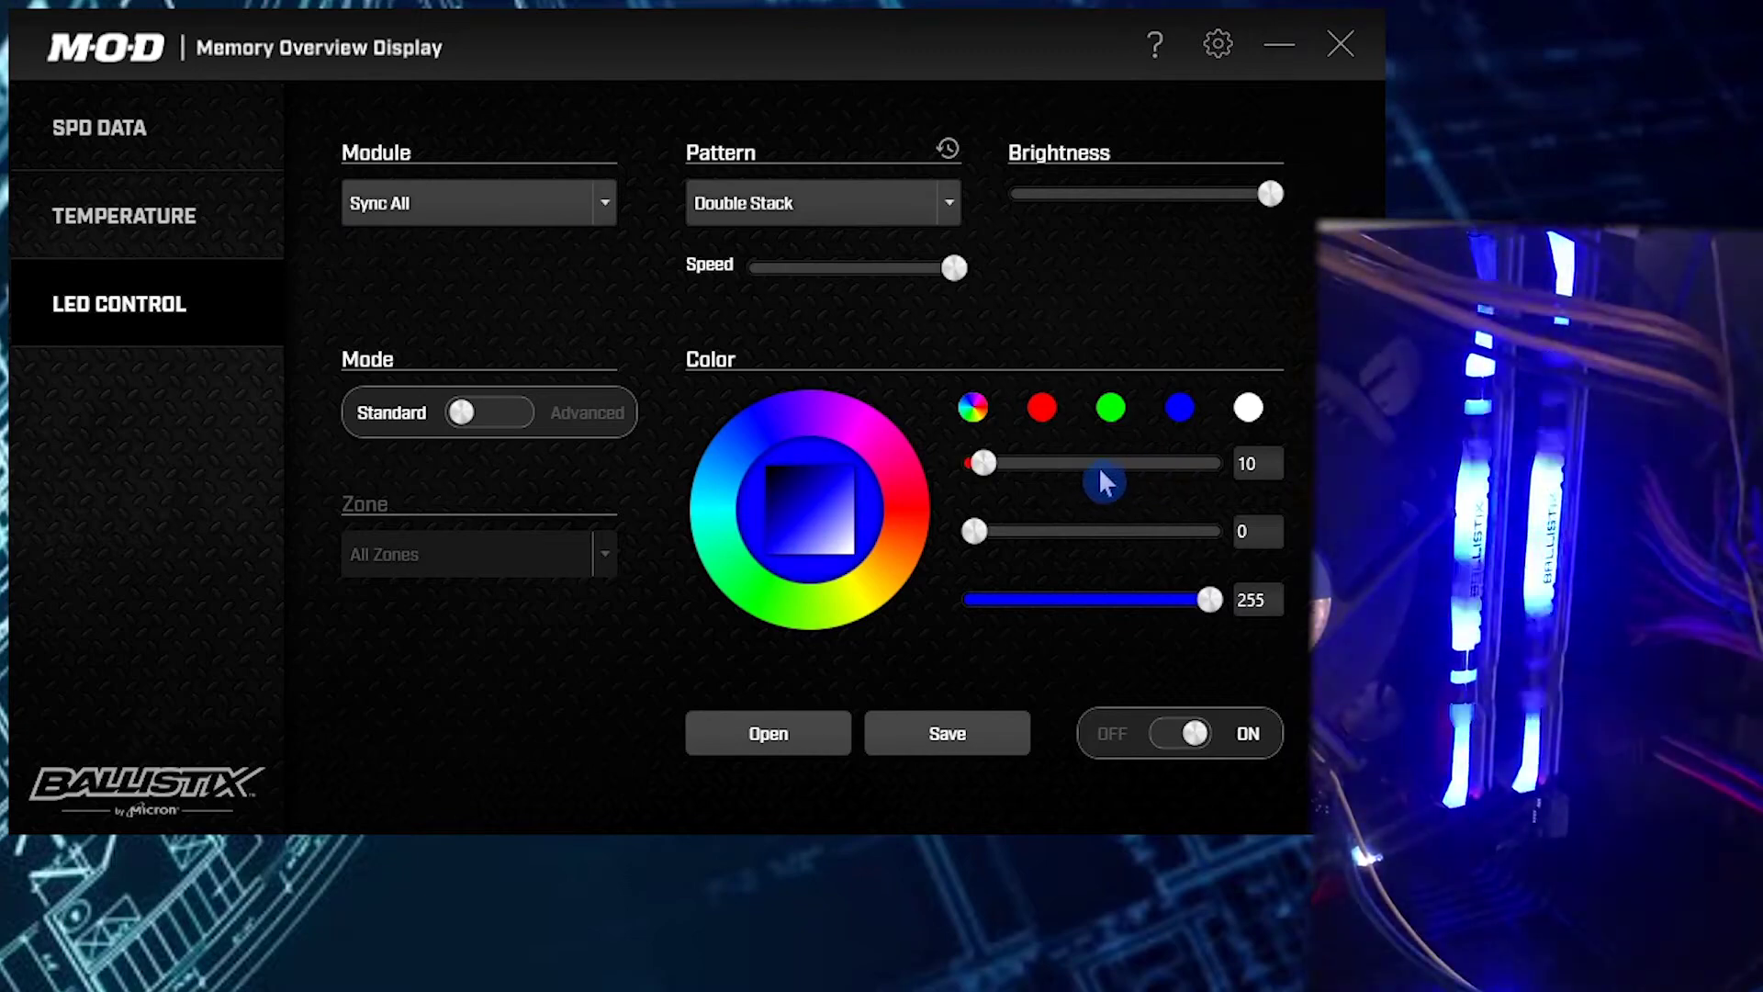
{"action": "left_click", "coordinate": [1250, 412]}
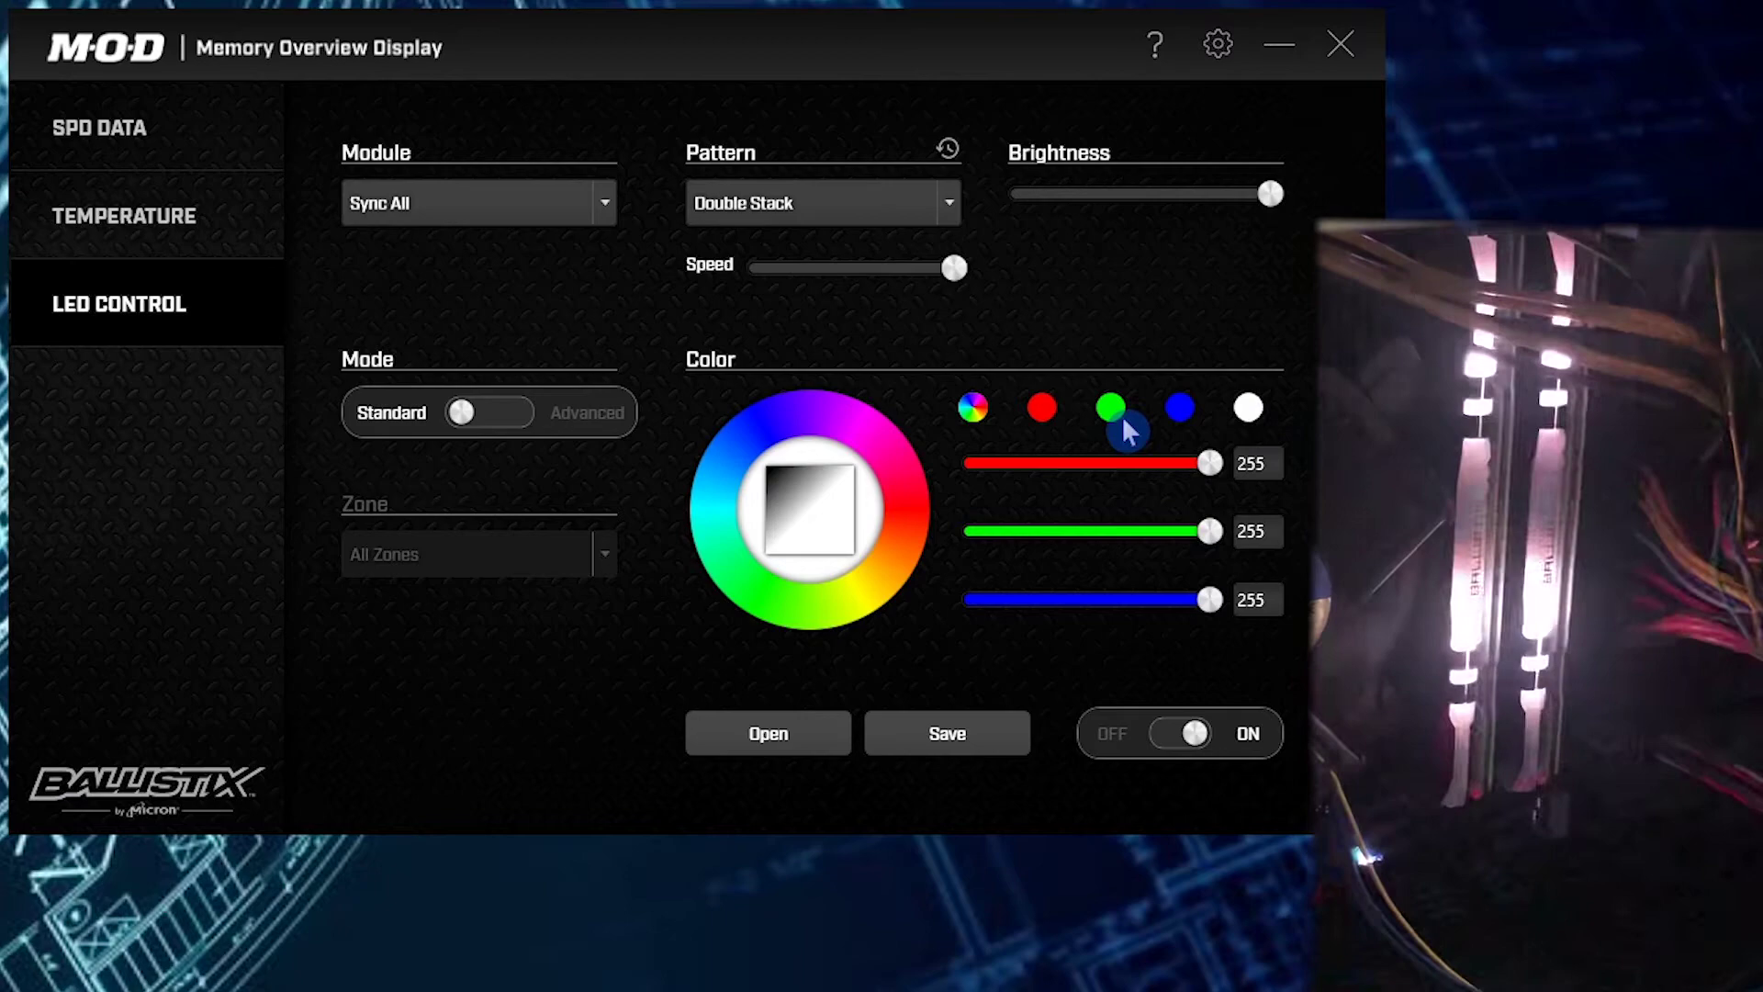
{"action": "left_click", "coordinate": [1111, 412]}
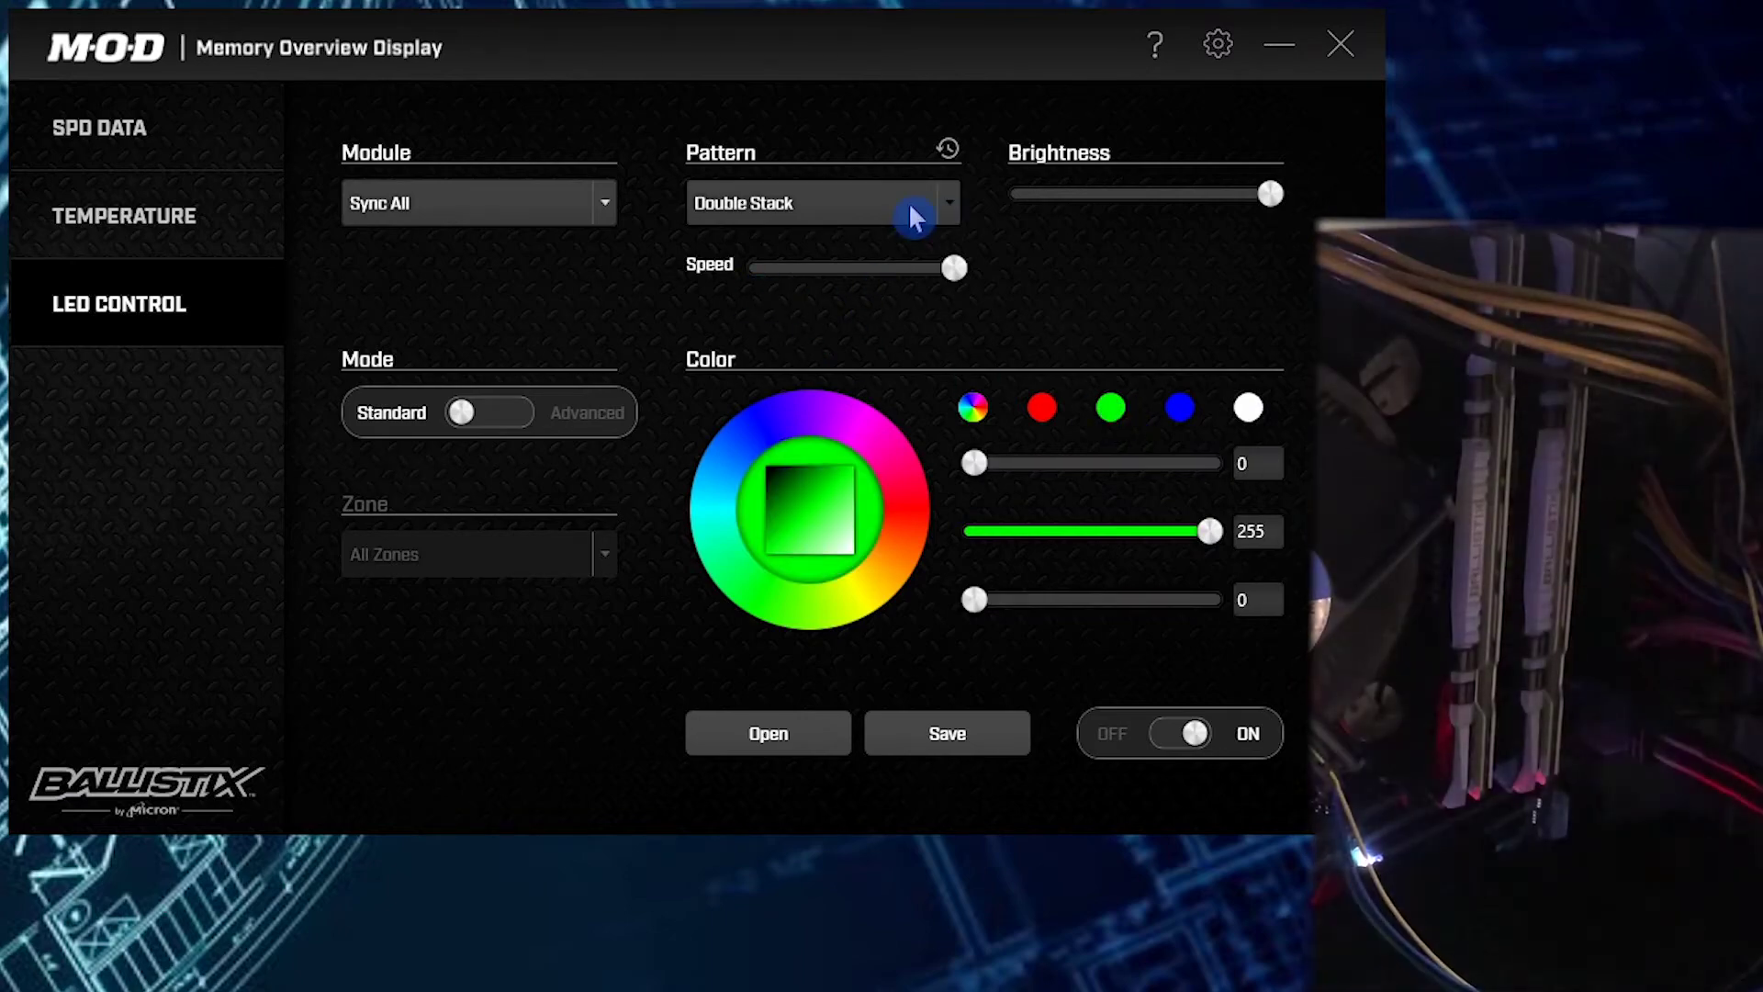
{"action": "left_click", "coordinate": [1081, 454]}
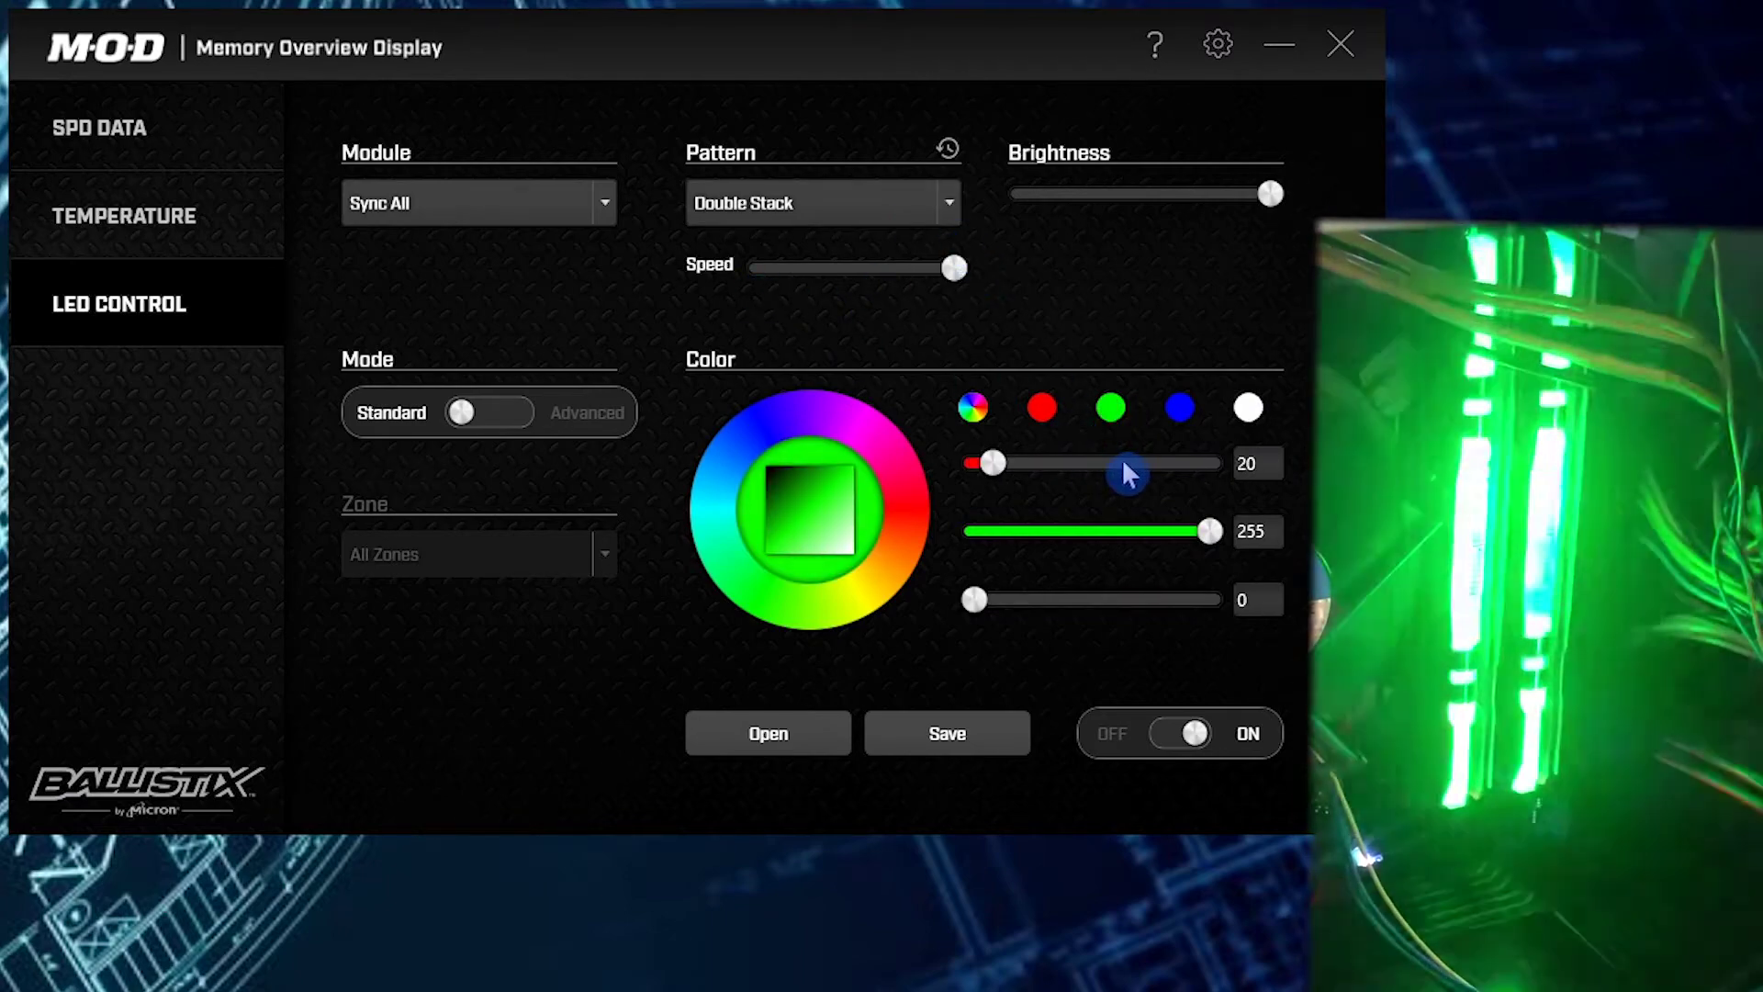
{"action": "left_click", "coordinate": [1044, 408]}
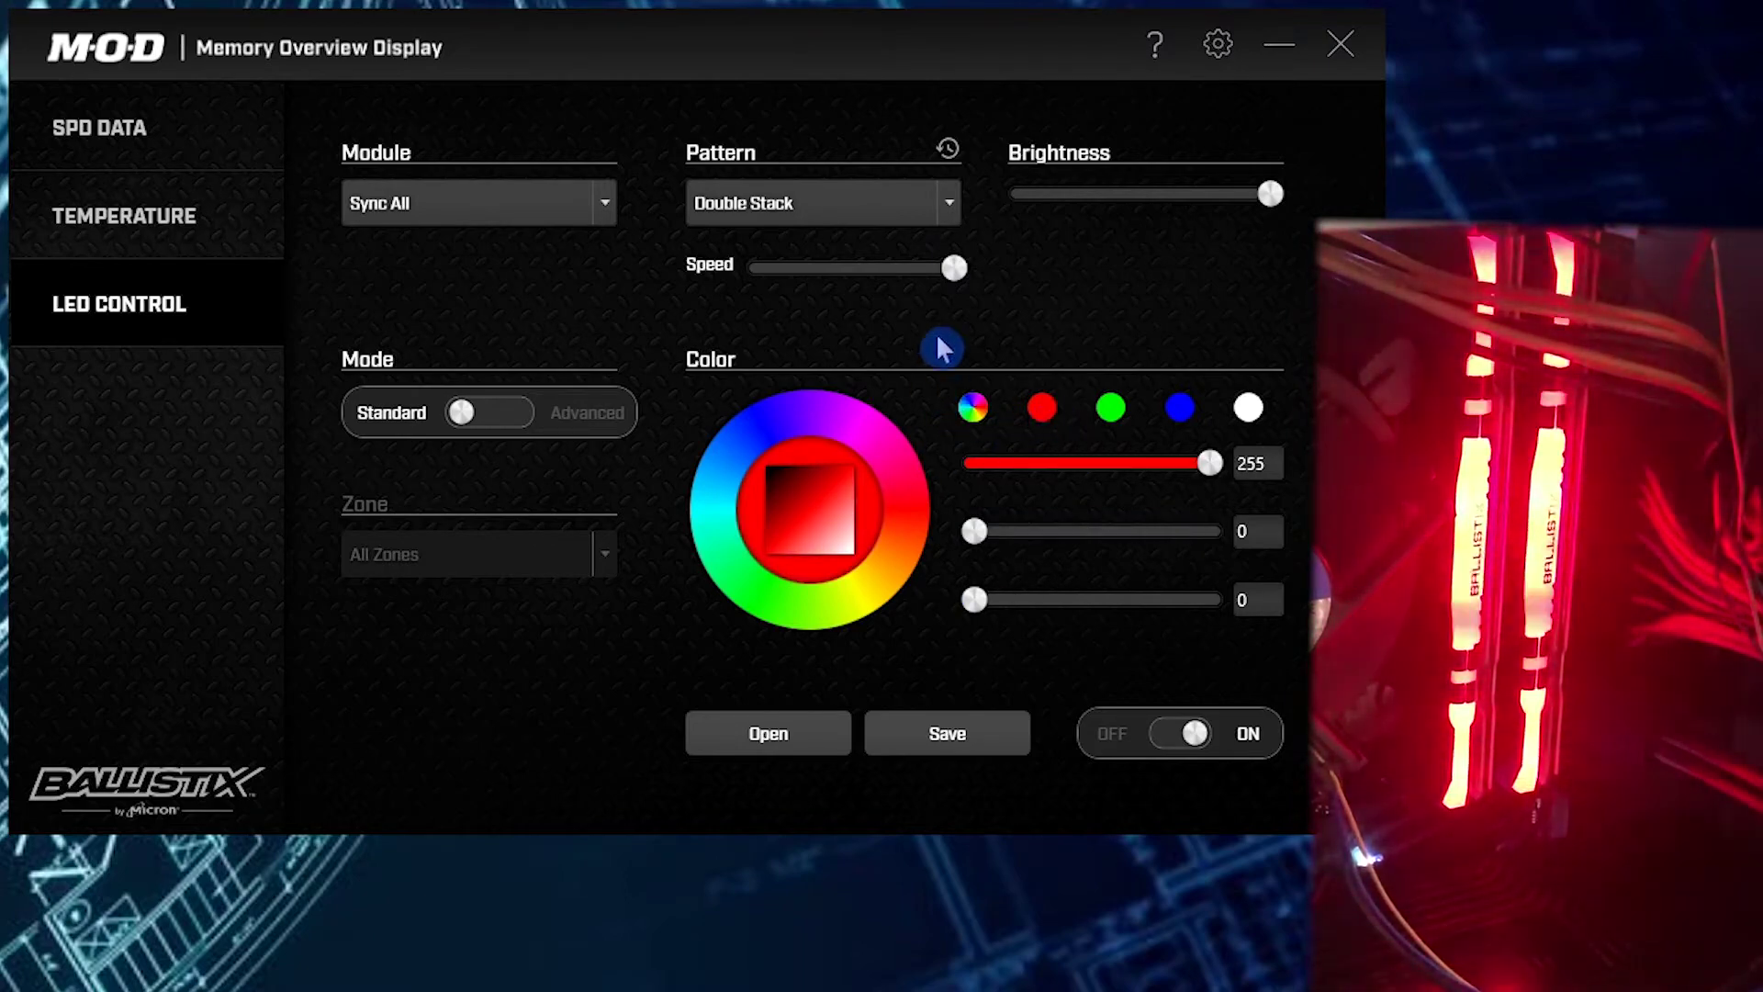
{"action": "left_click_drag", "start_coordinate": [953, 267], "coordinate": [938, 268]}
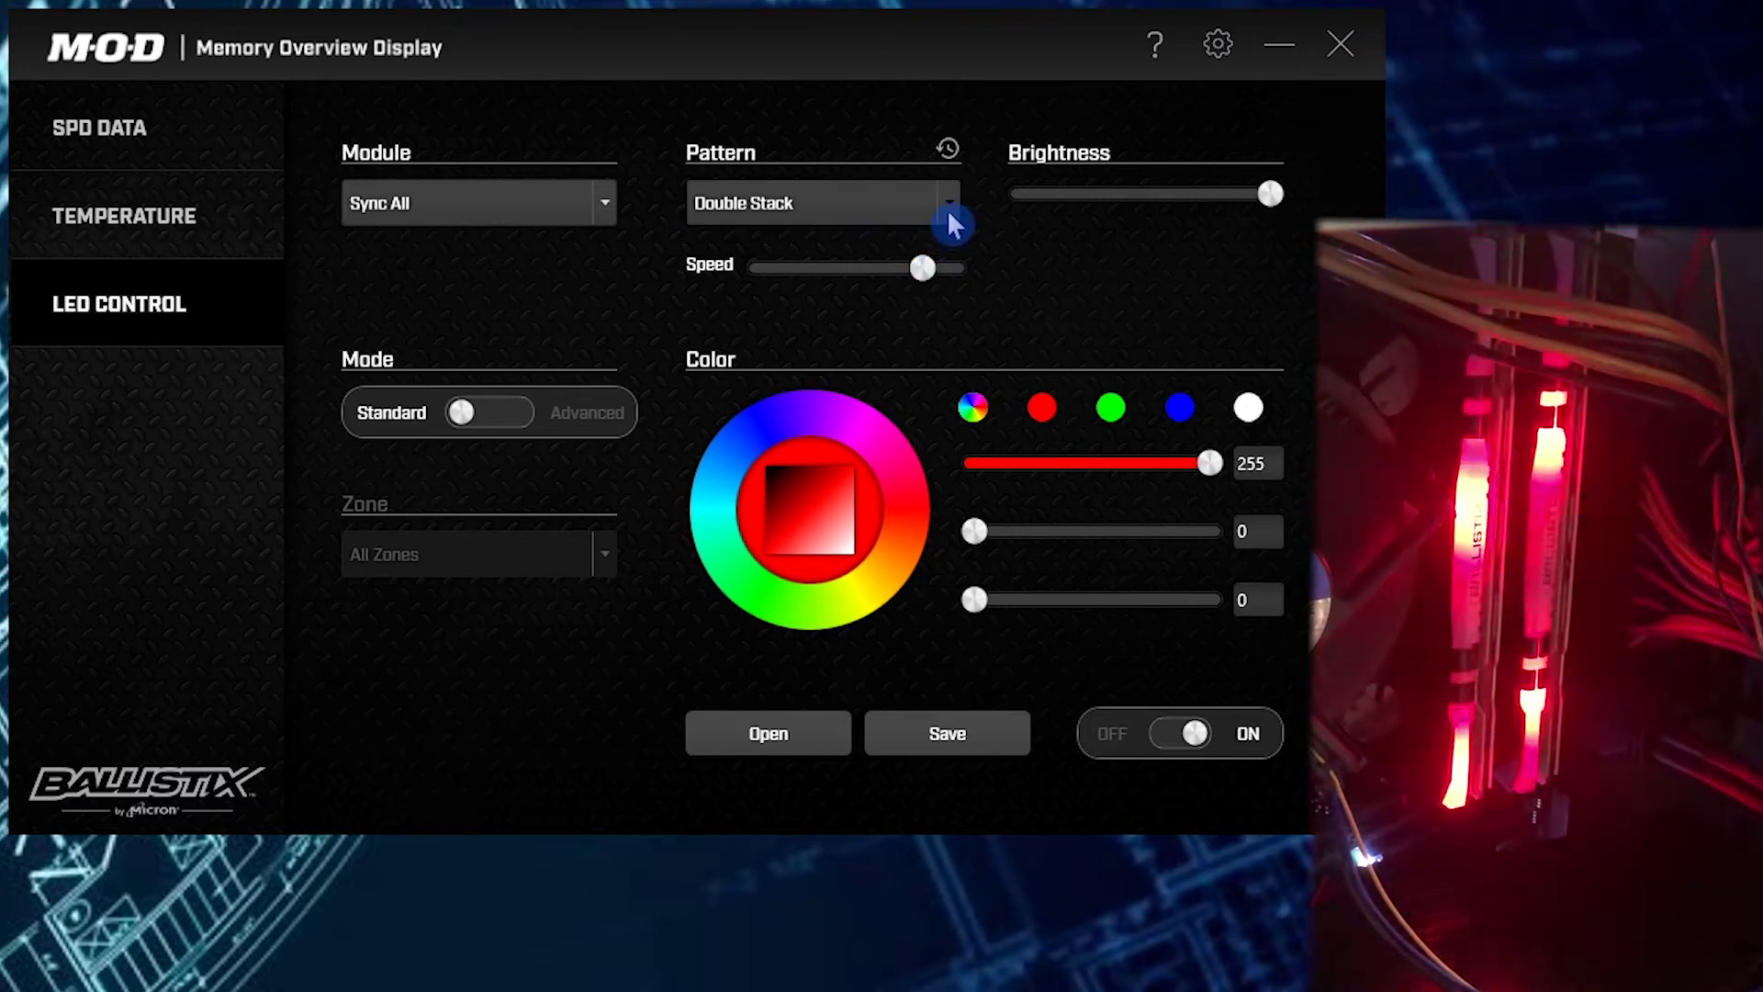
- Try the Breathing, Motion Point and Inside Out LED patterns in turn
{"action": "left_click", "coordinate": [946, 206]}
{"action": "left_click", "coordinate": [854, 366]}
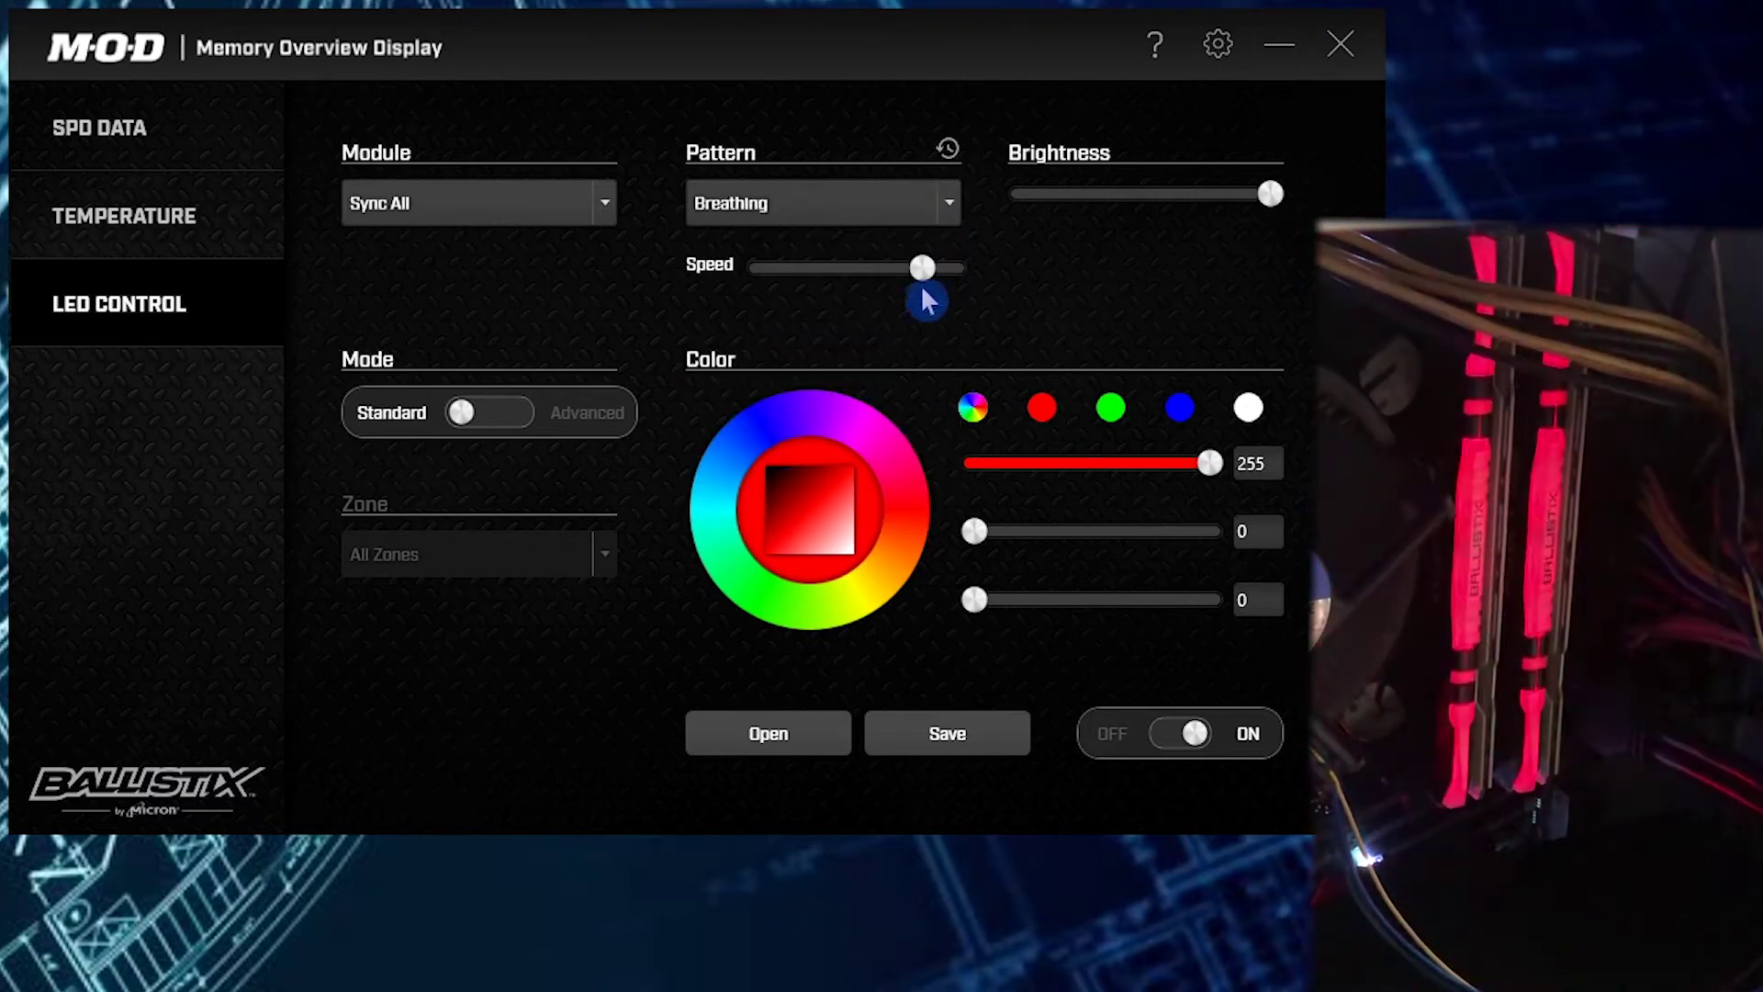
{"action": "left_click", "coordinate": [949, 212]}
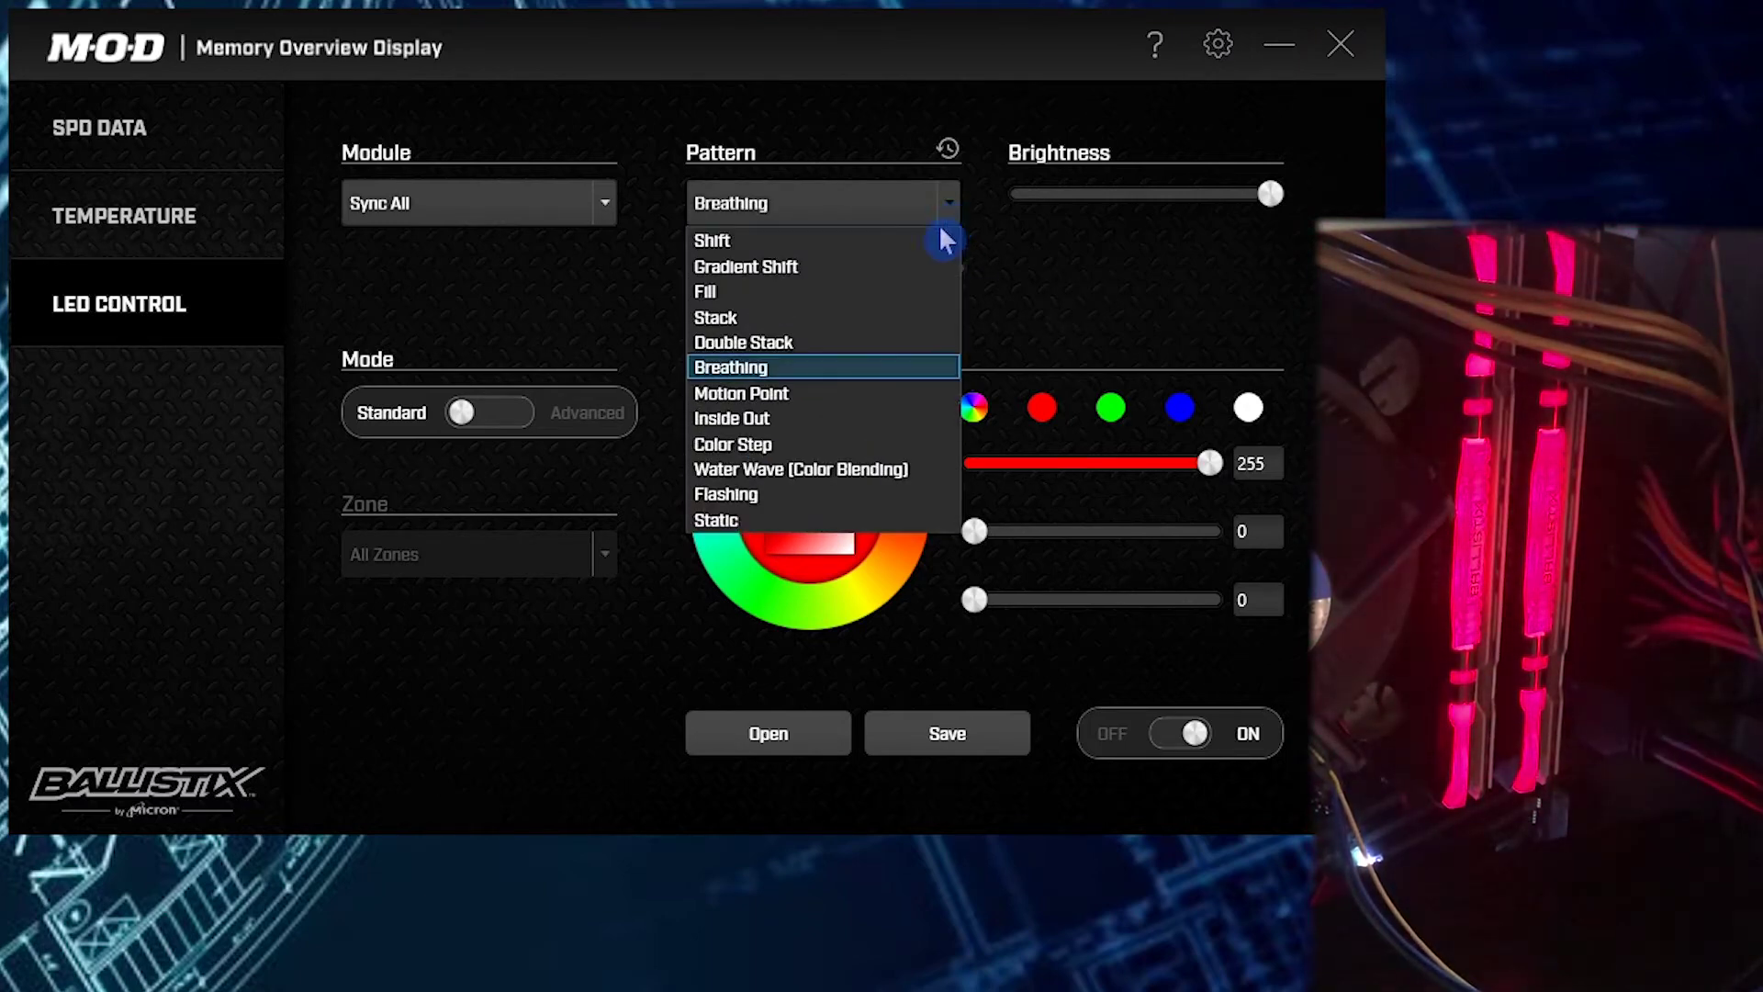
{"action": "left_click", "coordinate": [852, 386]}
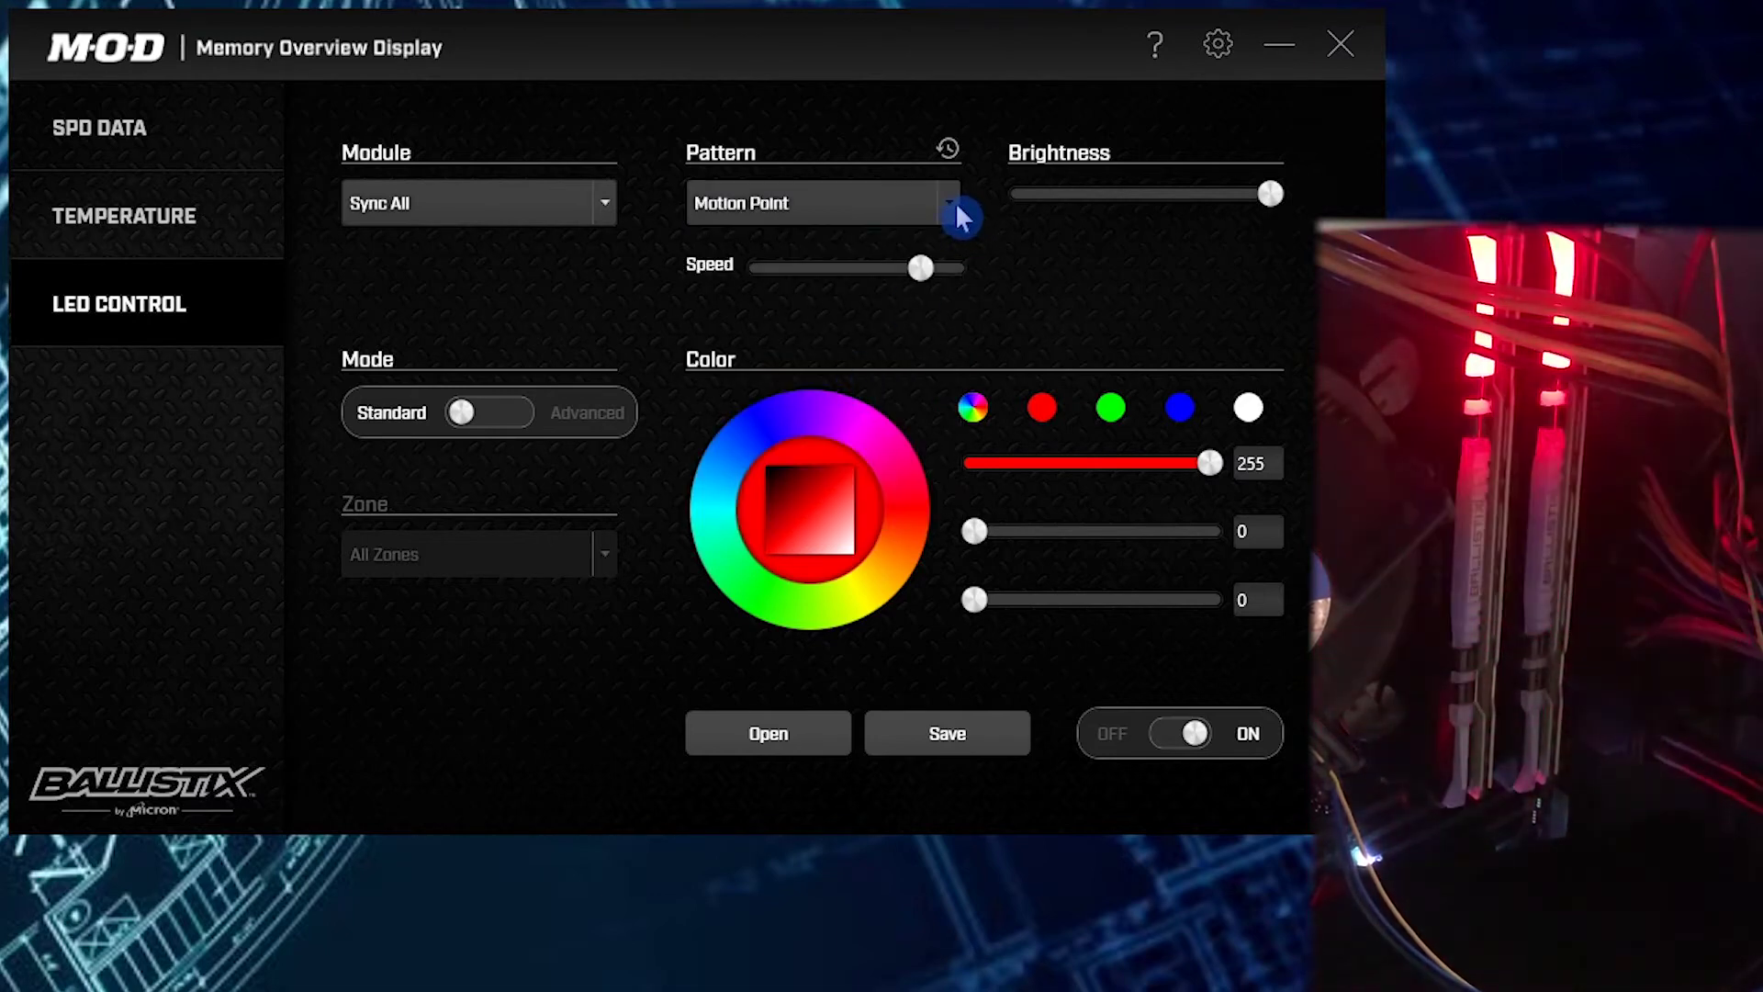
{"action": "left_click", "coordinate": [955, 209]}
{"action": "left_click", "coordinate": [842, 415]}
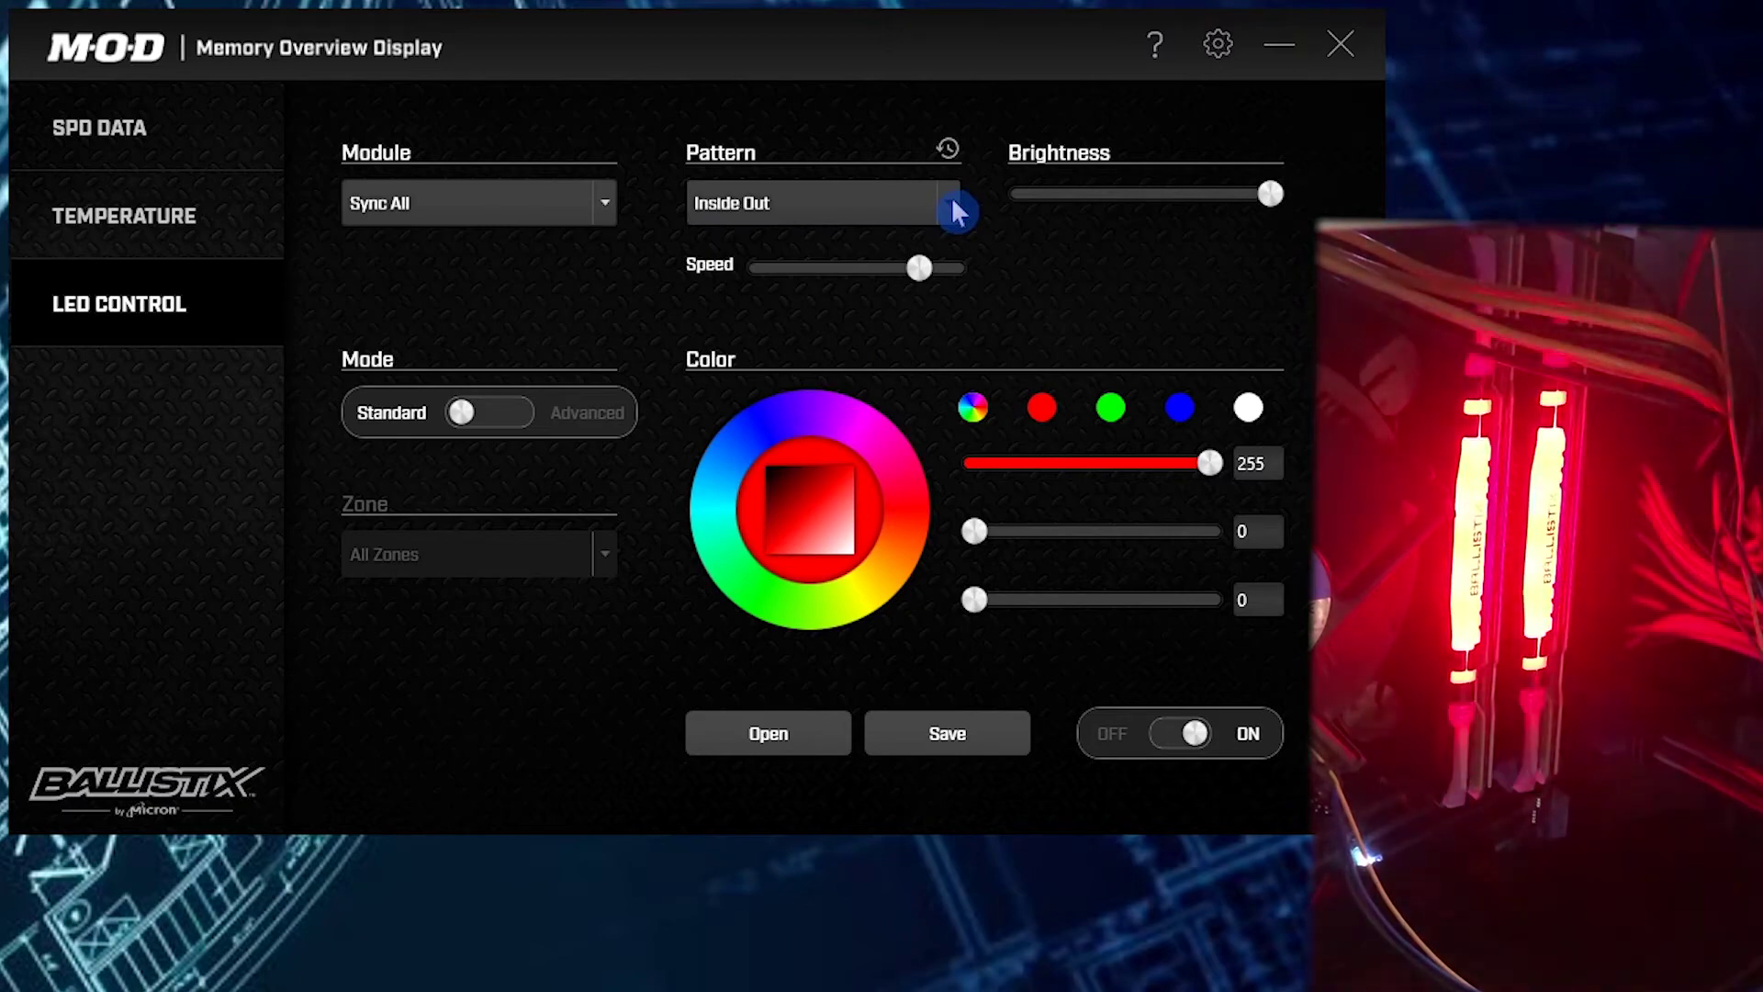
- Try the Color Step LED pattern at a slower and then a faster speed
{"action": "left_click", "coordinate": [955, 209]}
{"action": "left_click", "coordinate": [858, 446]}
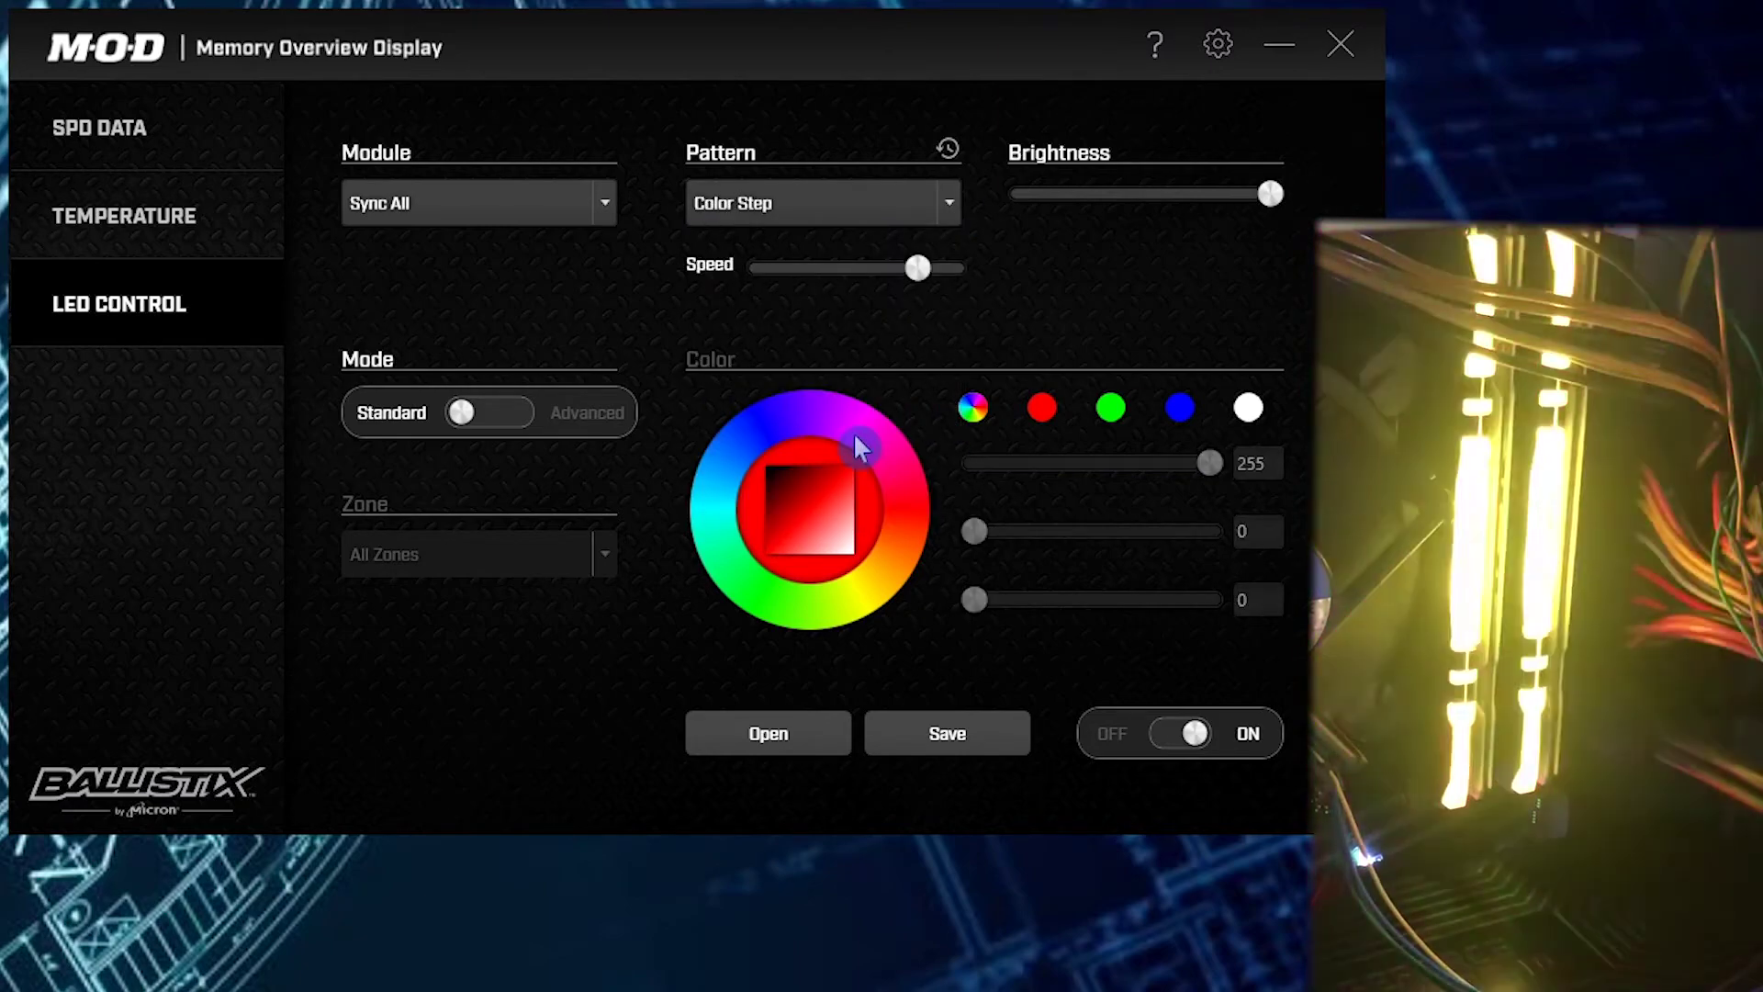
{"action": "left_click_drag", "start_coordinate": [917, 267], "coordinate": [909, 268]}
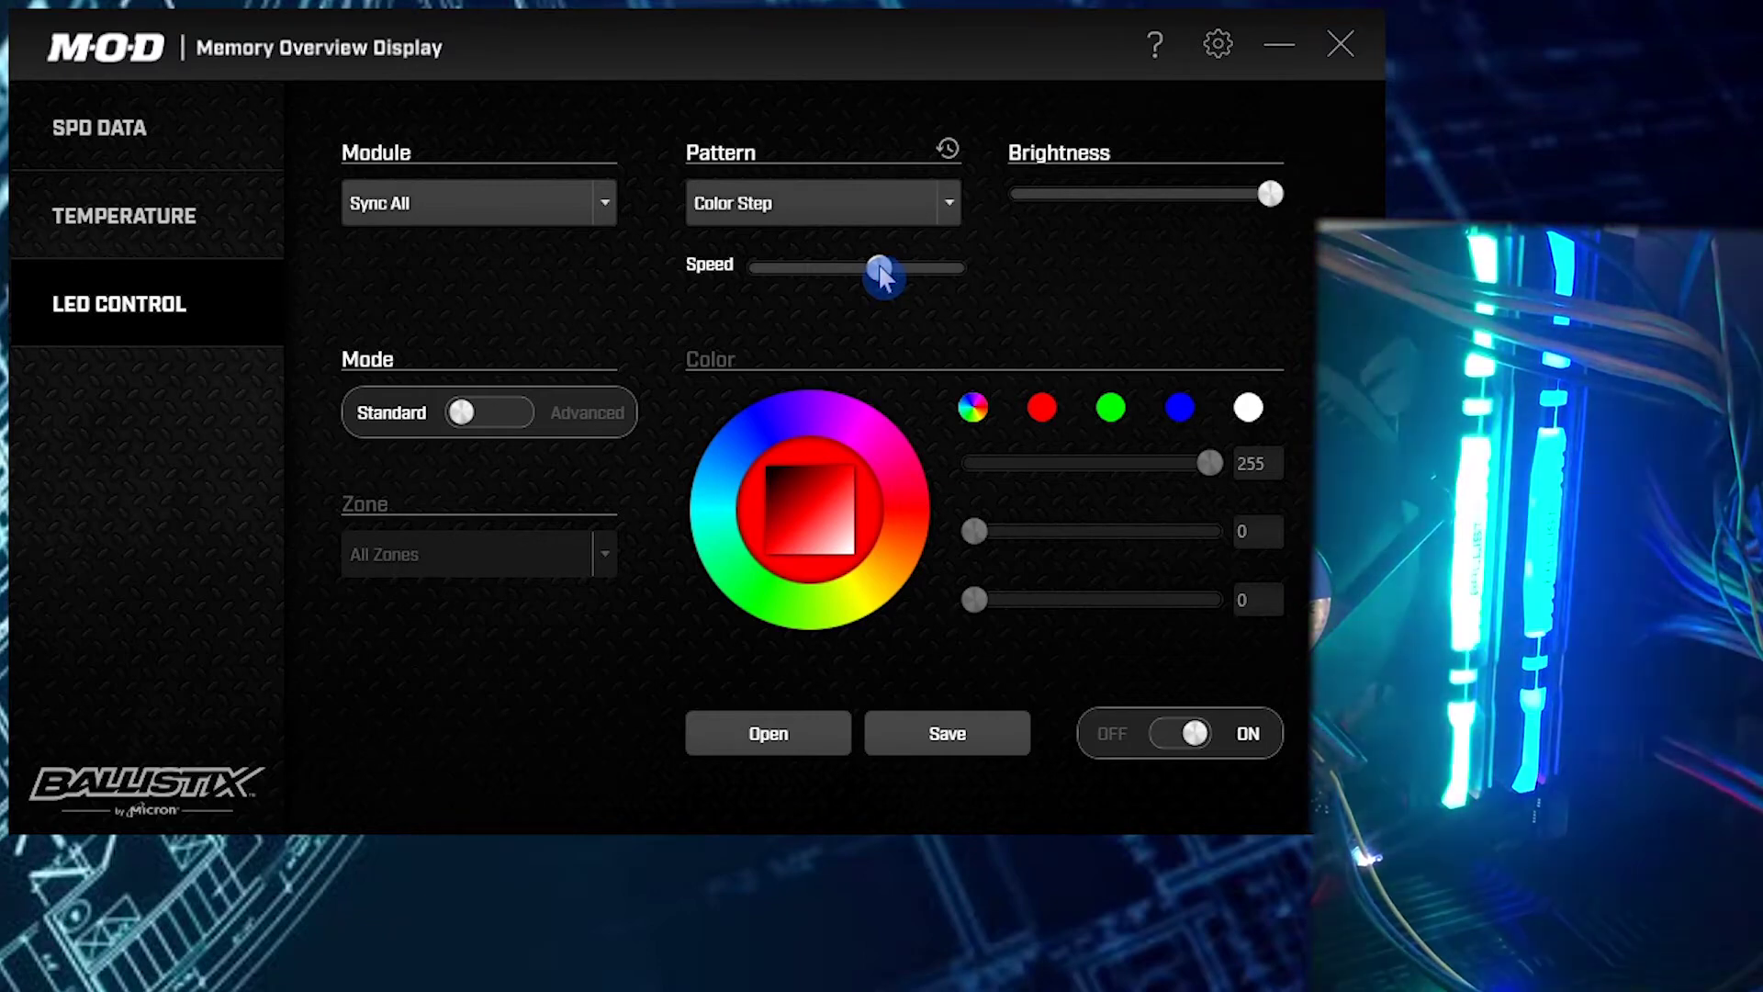
{"action": "left_click_drag", "start_coordinate": [880, 266], "coordinate": [923, 277]}
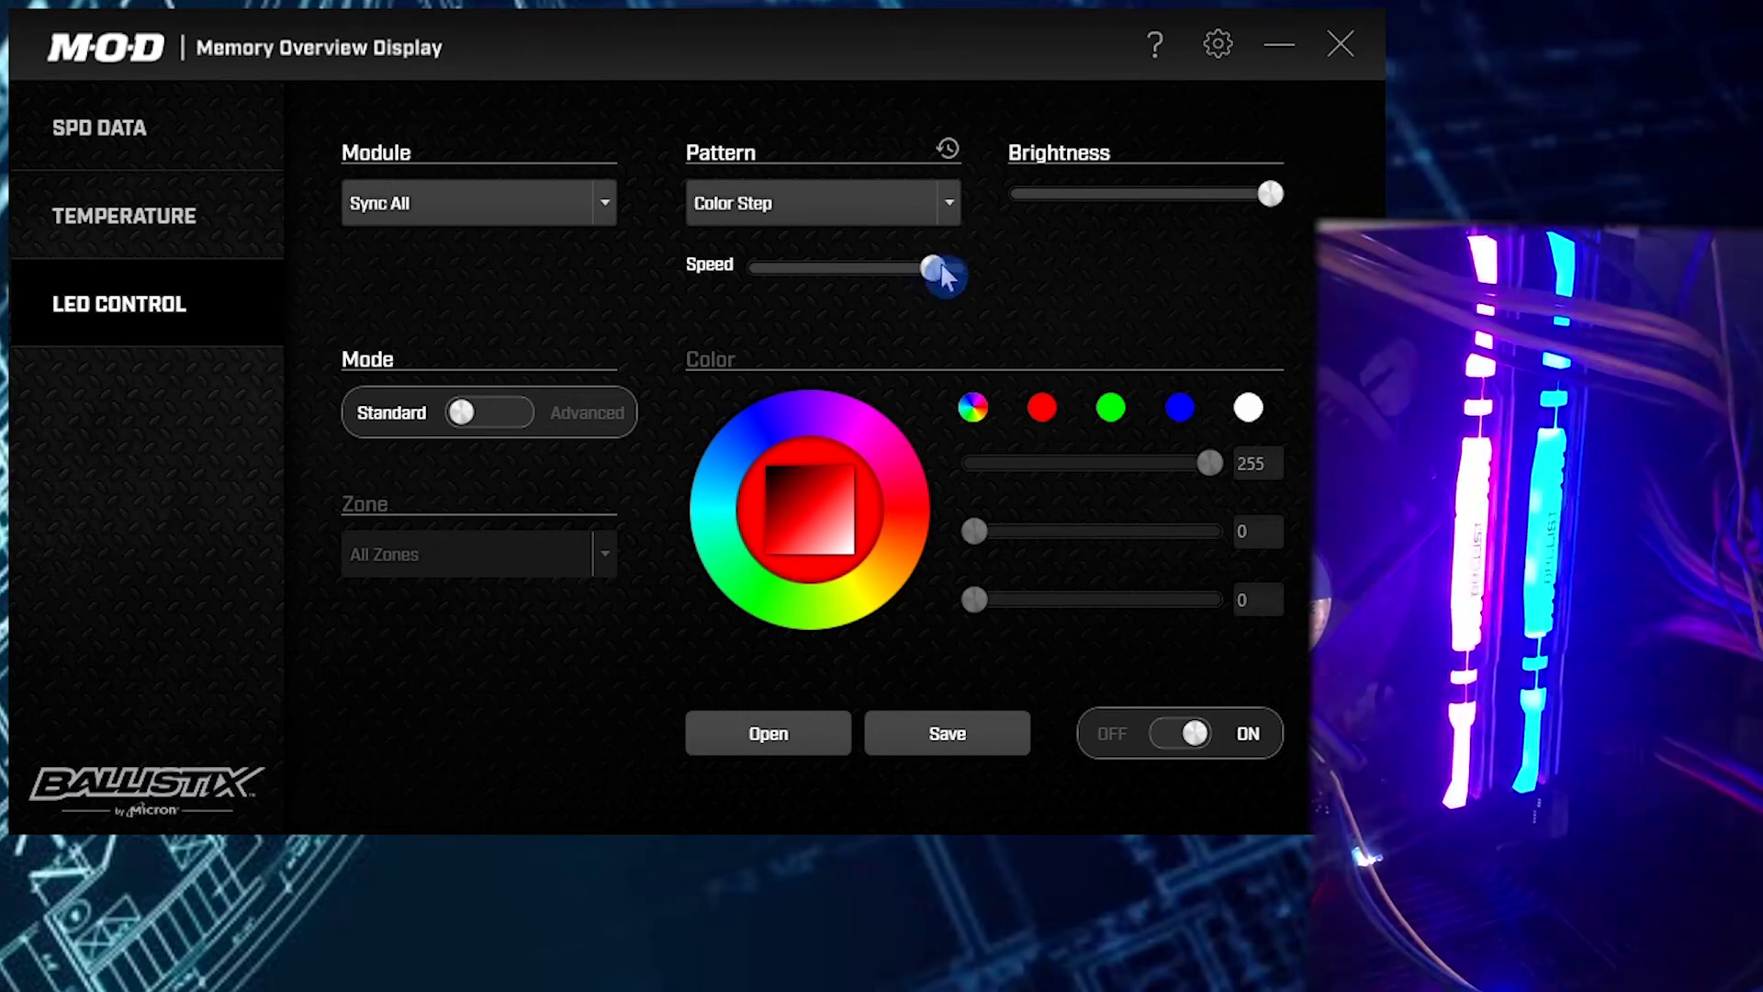
- Try the Water Wave (Color Blending), Flashing and Static LED patterns in turn
{"action": "left_click", "coordinate": [948, 203]}
{"action": "left_click", "coordinate": [846, 468]}
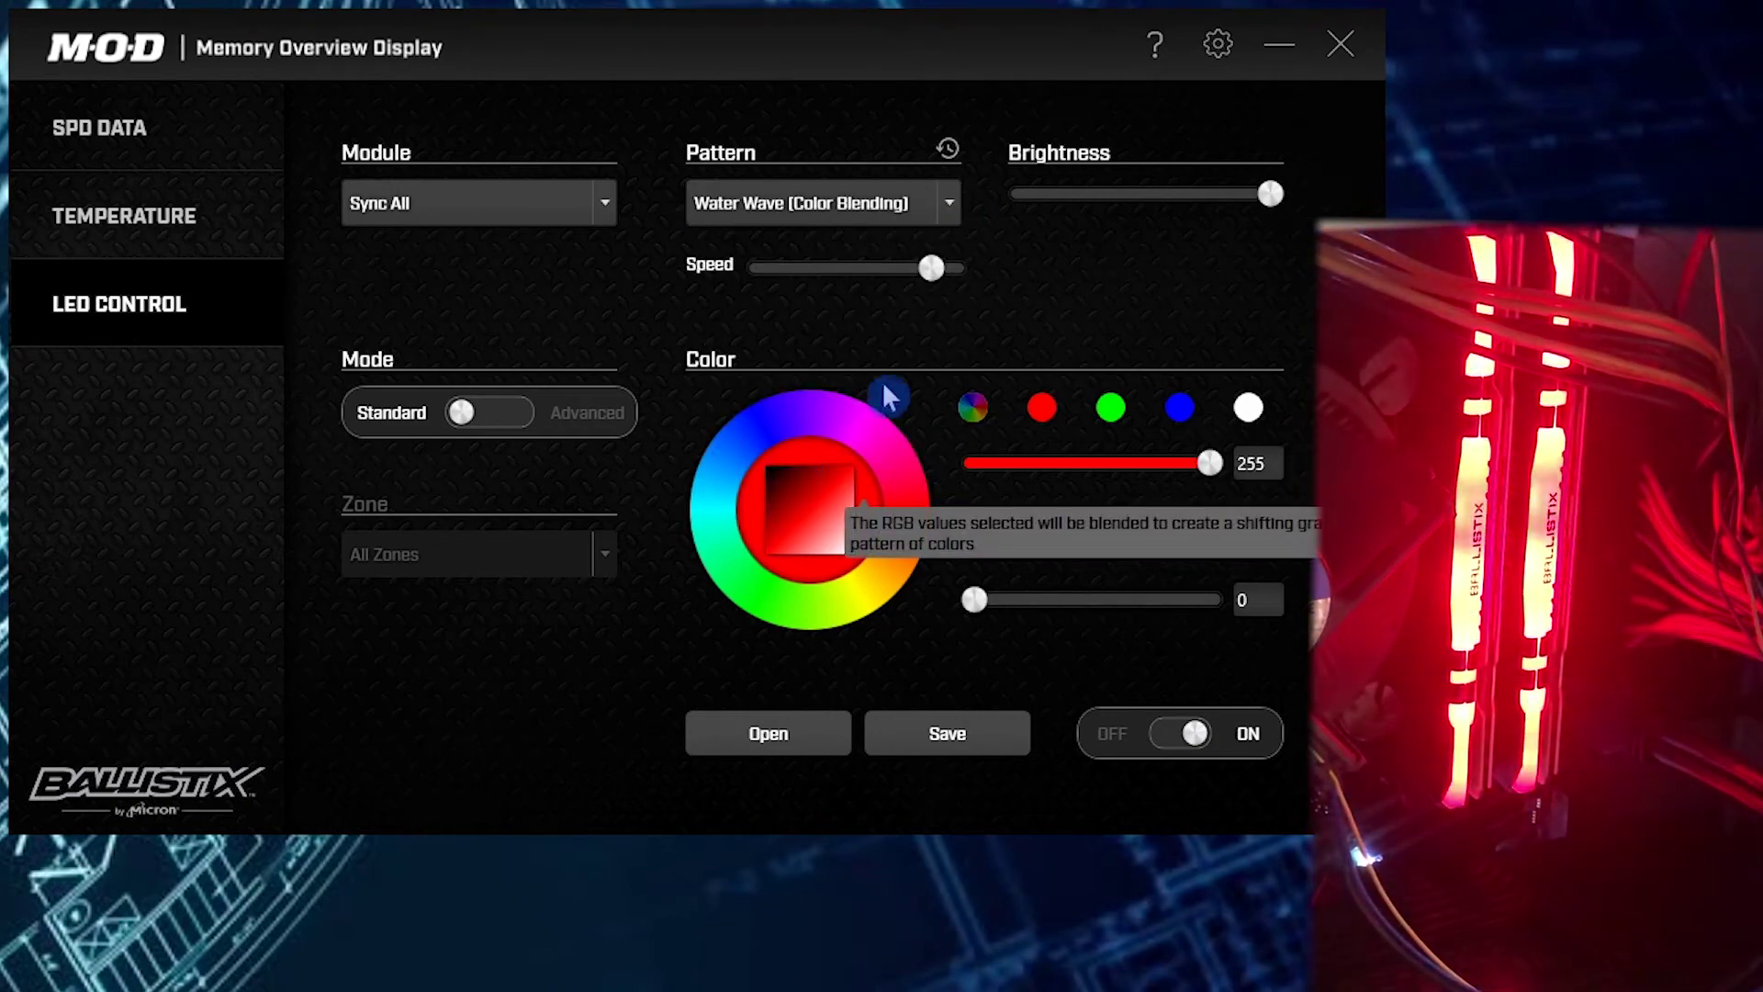
{"action": "left_click", "coordinate": [949, 206]}
{"action": "left_click", "coordinate": [804, 495]}
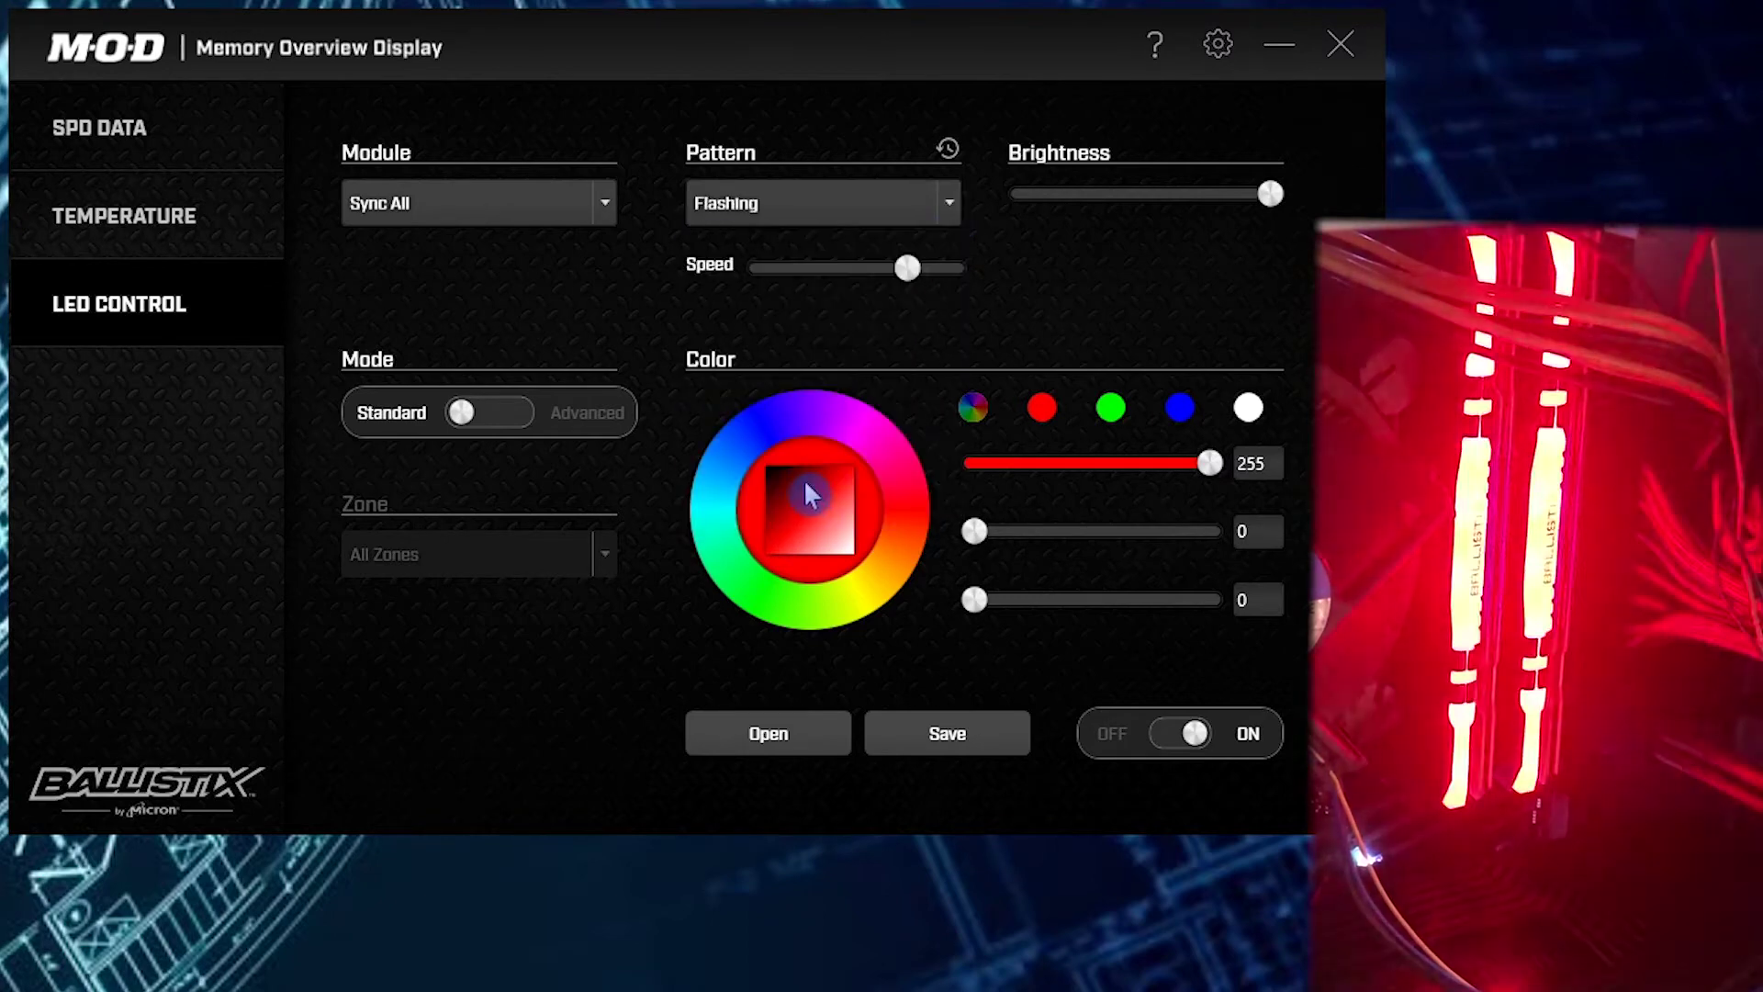
{"action": "left_click", "coordinate": [955, 204]}
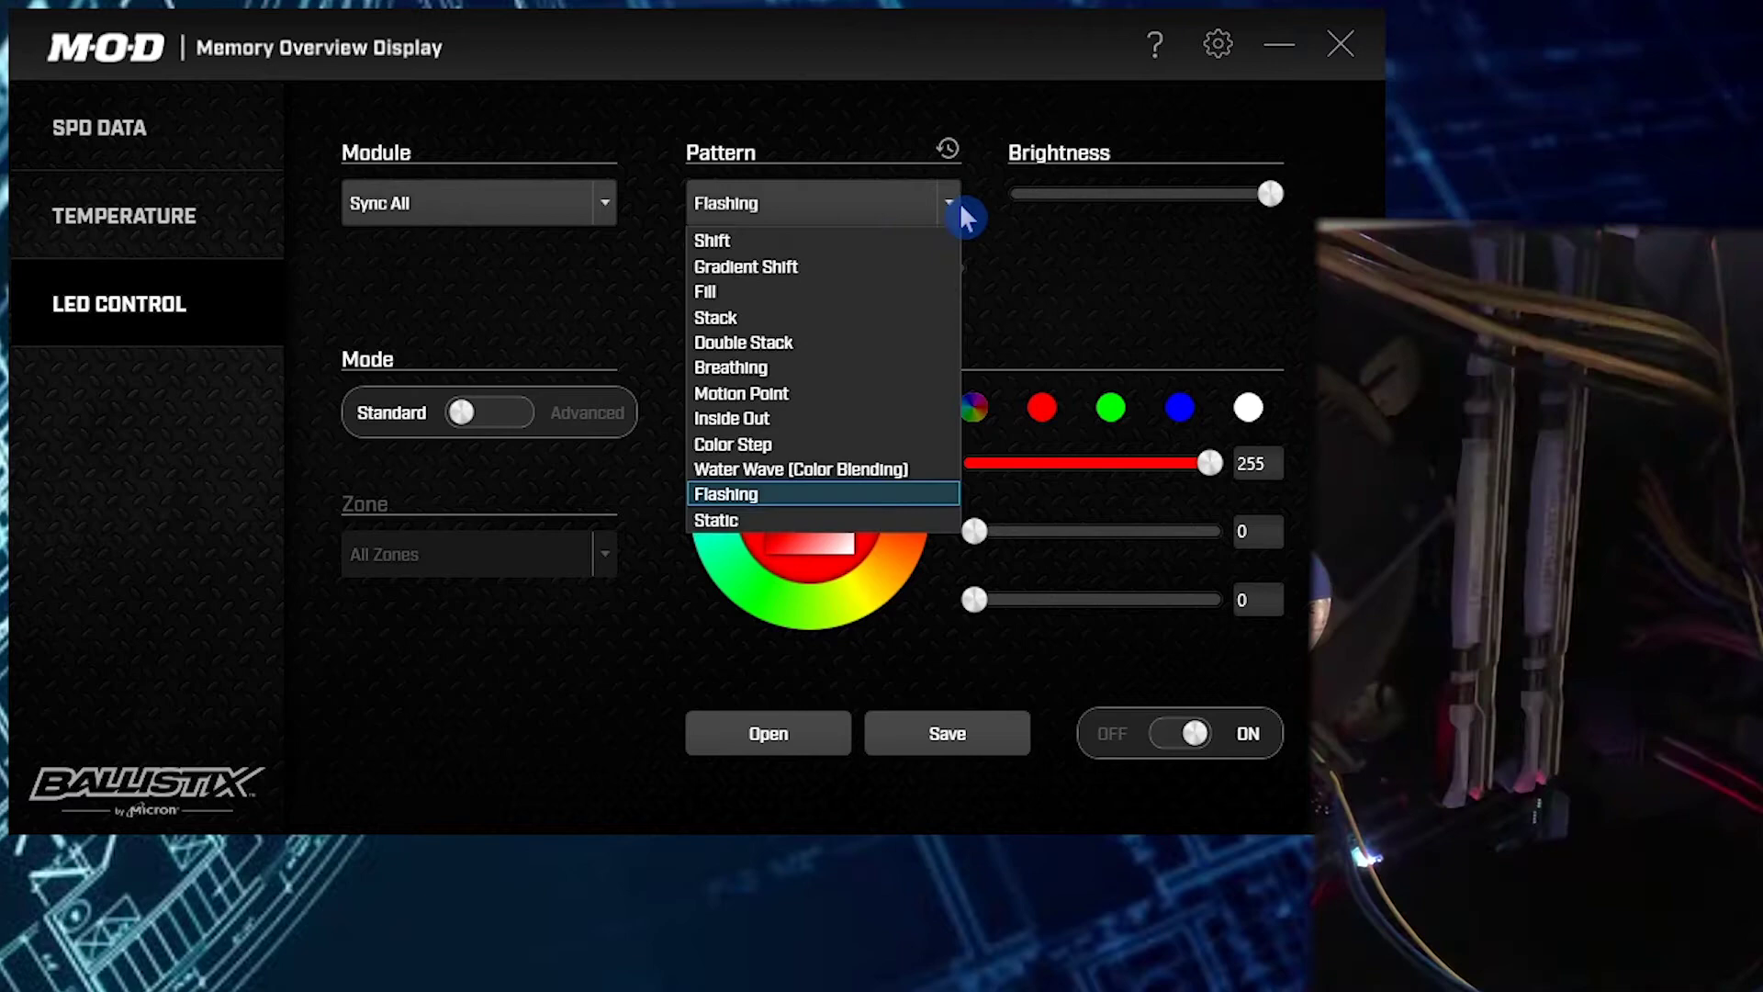
{"action": "left_click", "coordinate": [821, 511]}
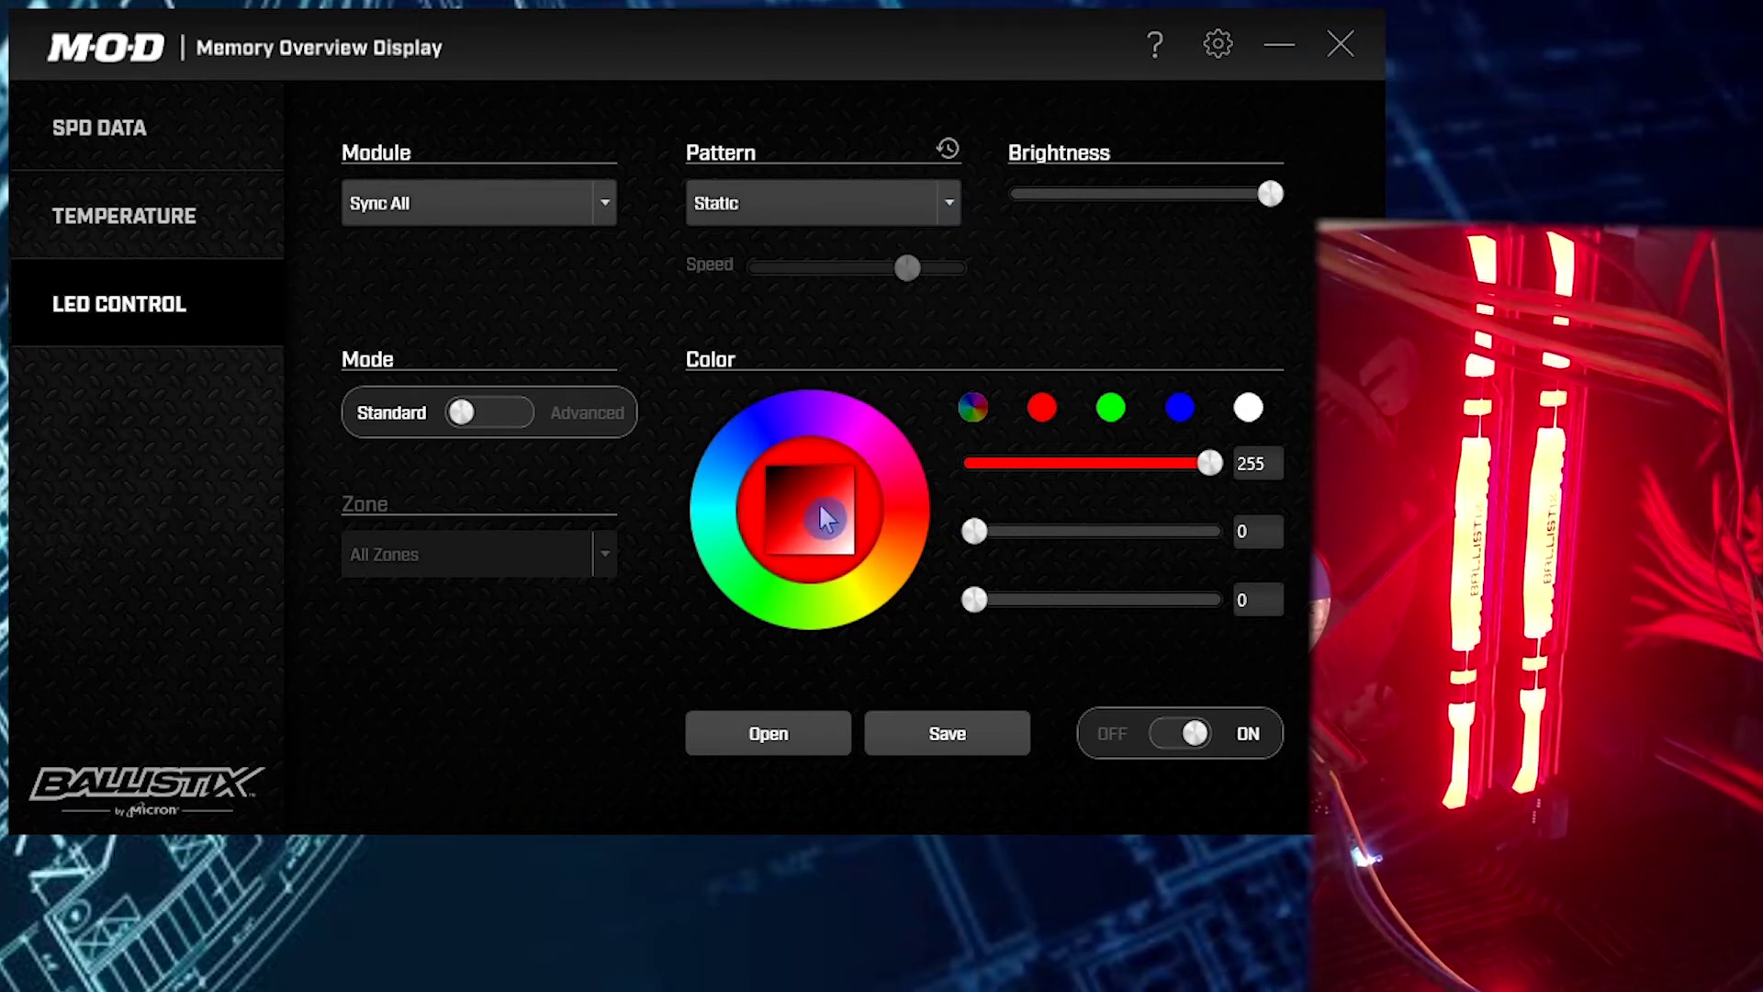
- Set the LED pattern to Breathing at near-maximum speed, trying green and choosing blue with RGB values 0, 0, 255
{"action": "left_click", "coordinate": [945, 212]}
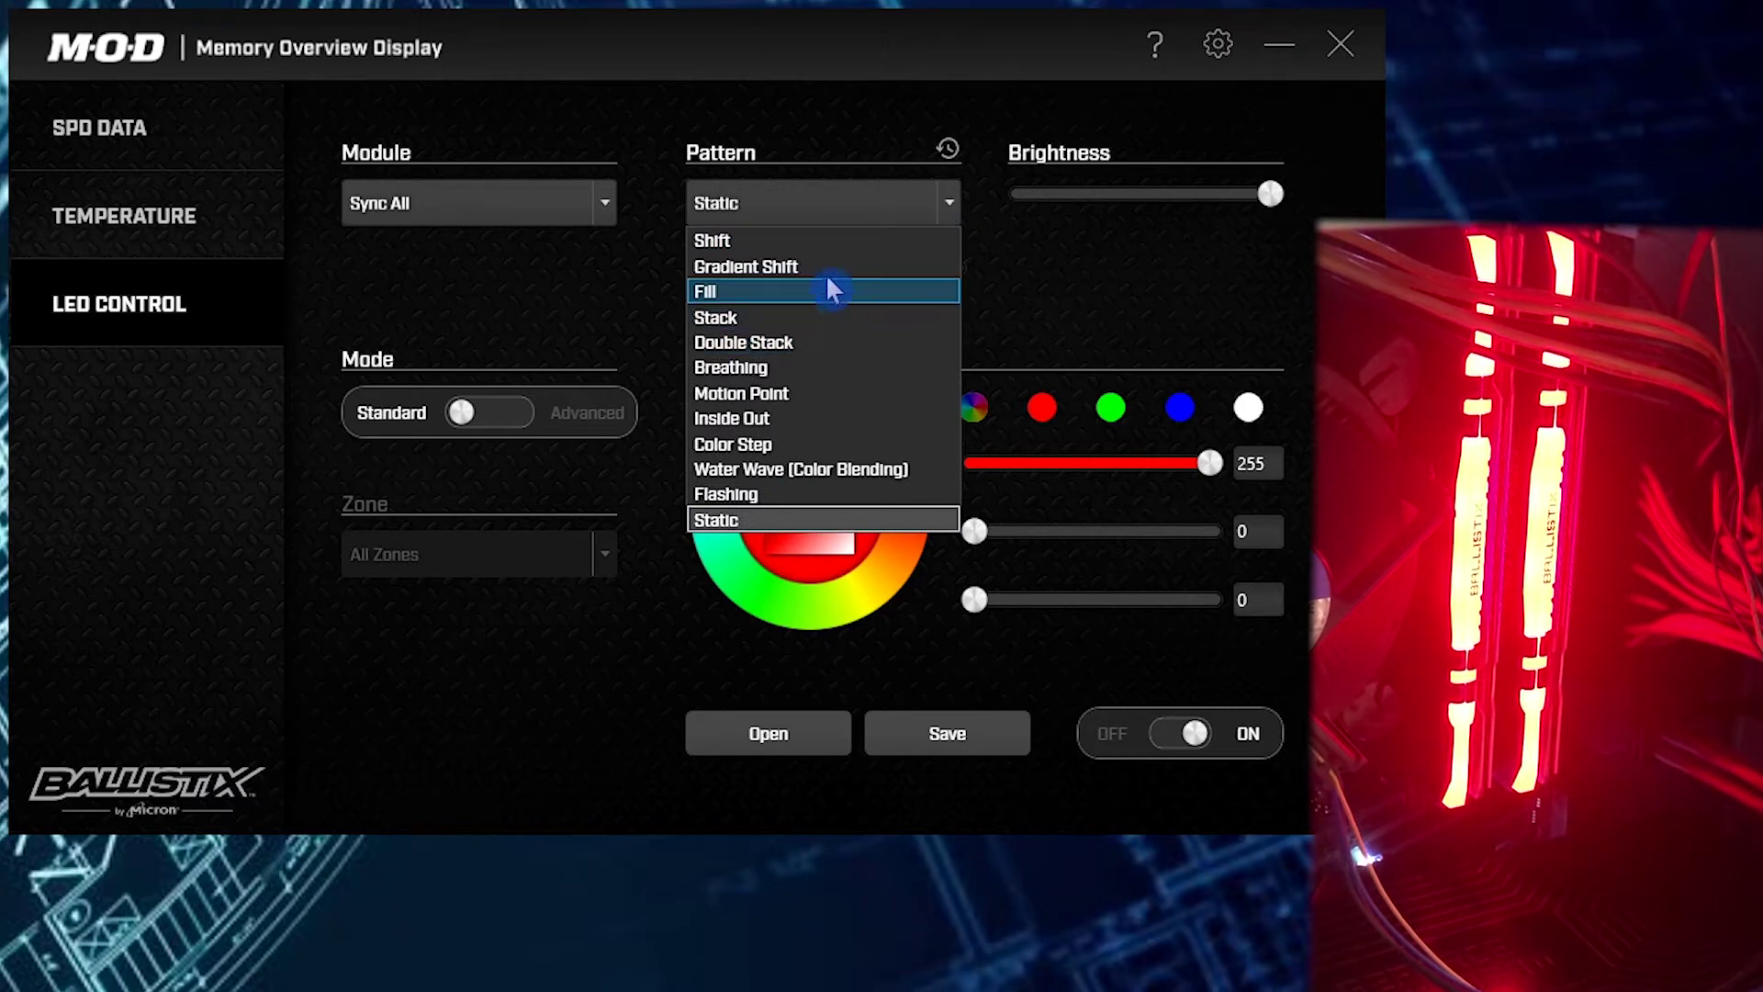
{"action": "left_click", "coordinate": [798, 365]}
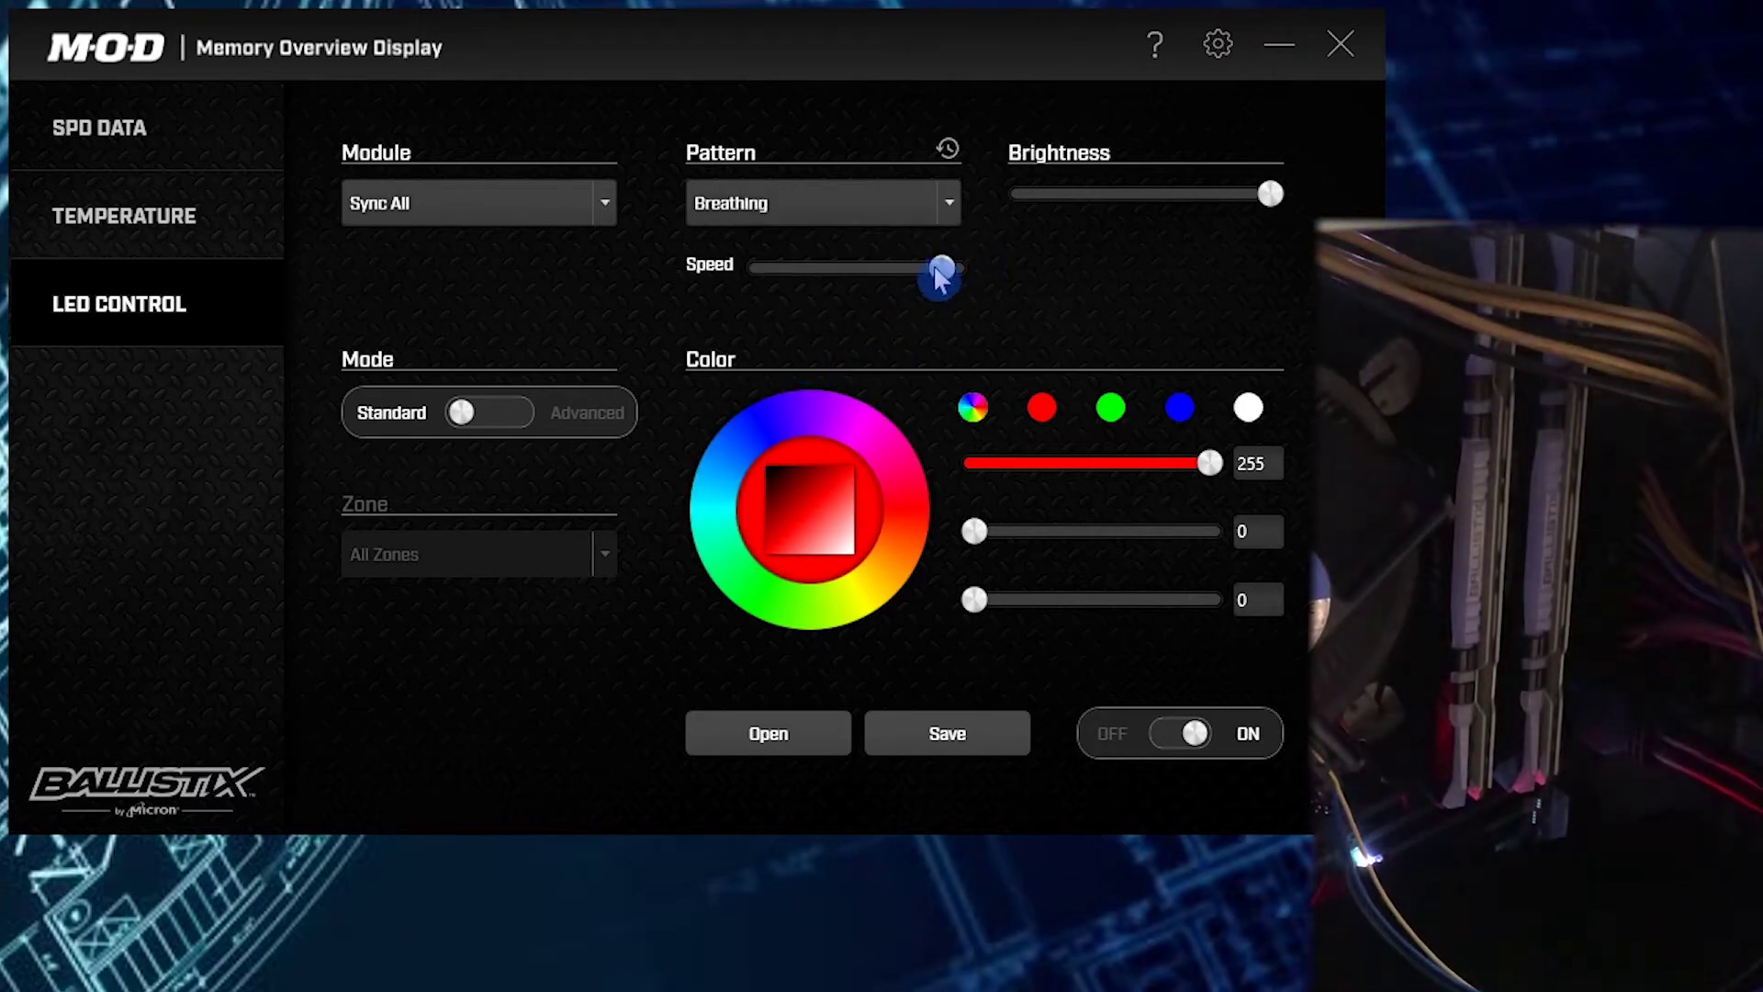
{"action": "left_click_drag", "start_coordinate": [936, 267], "coordinate": [955, 270]}
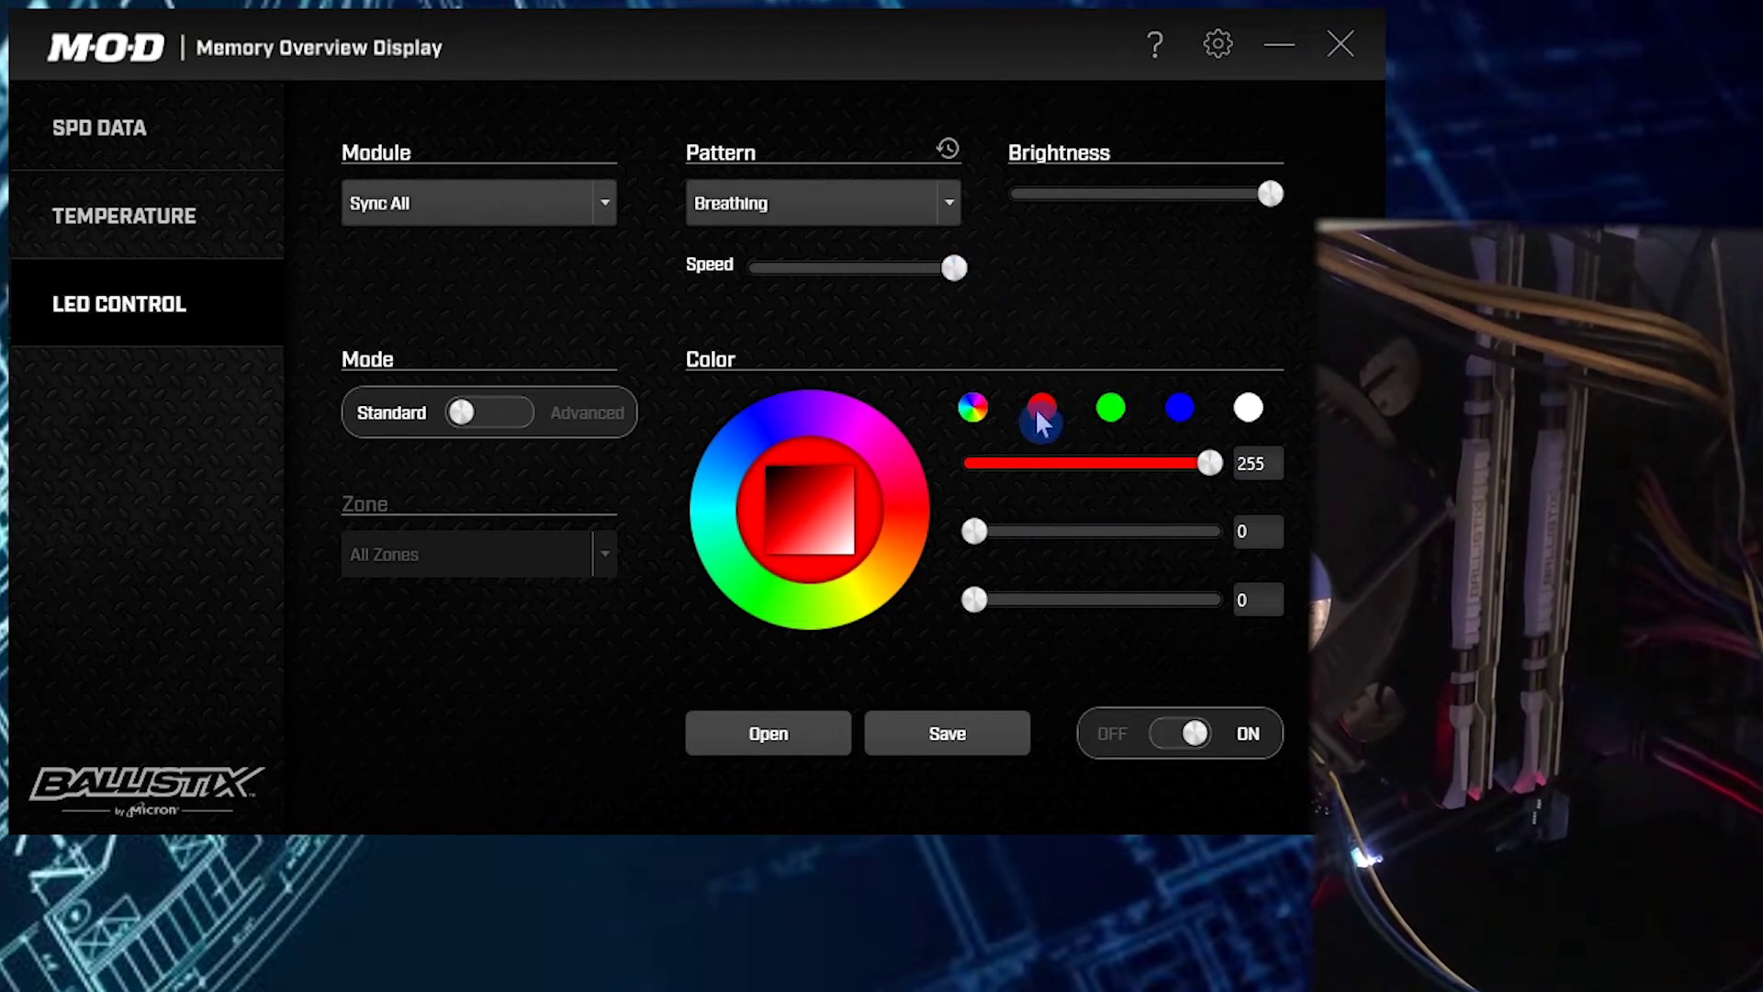
{"action": "left_click", "coordinate": [1111, 406]}
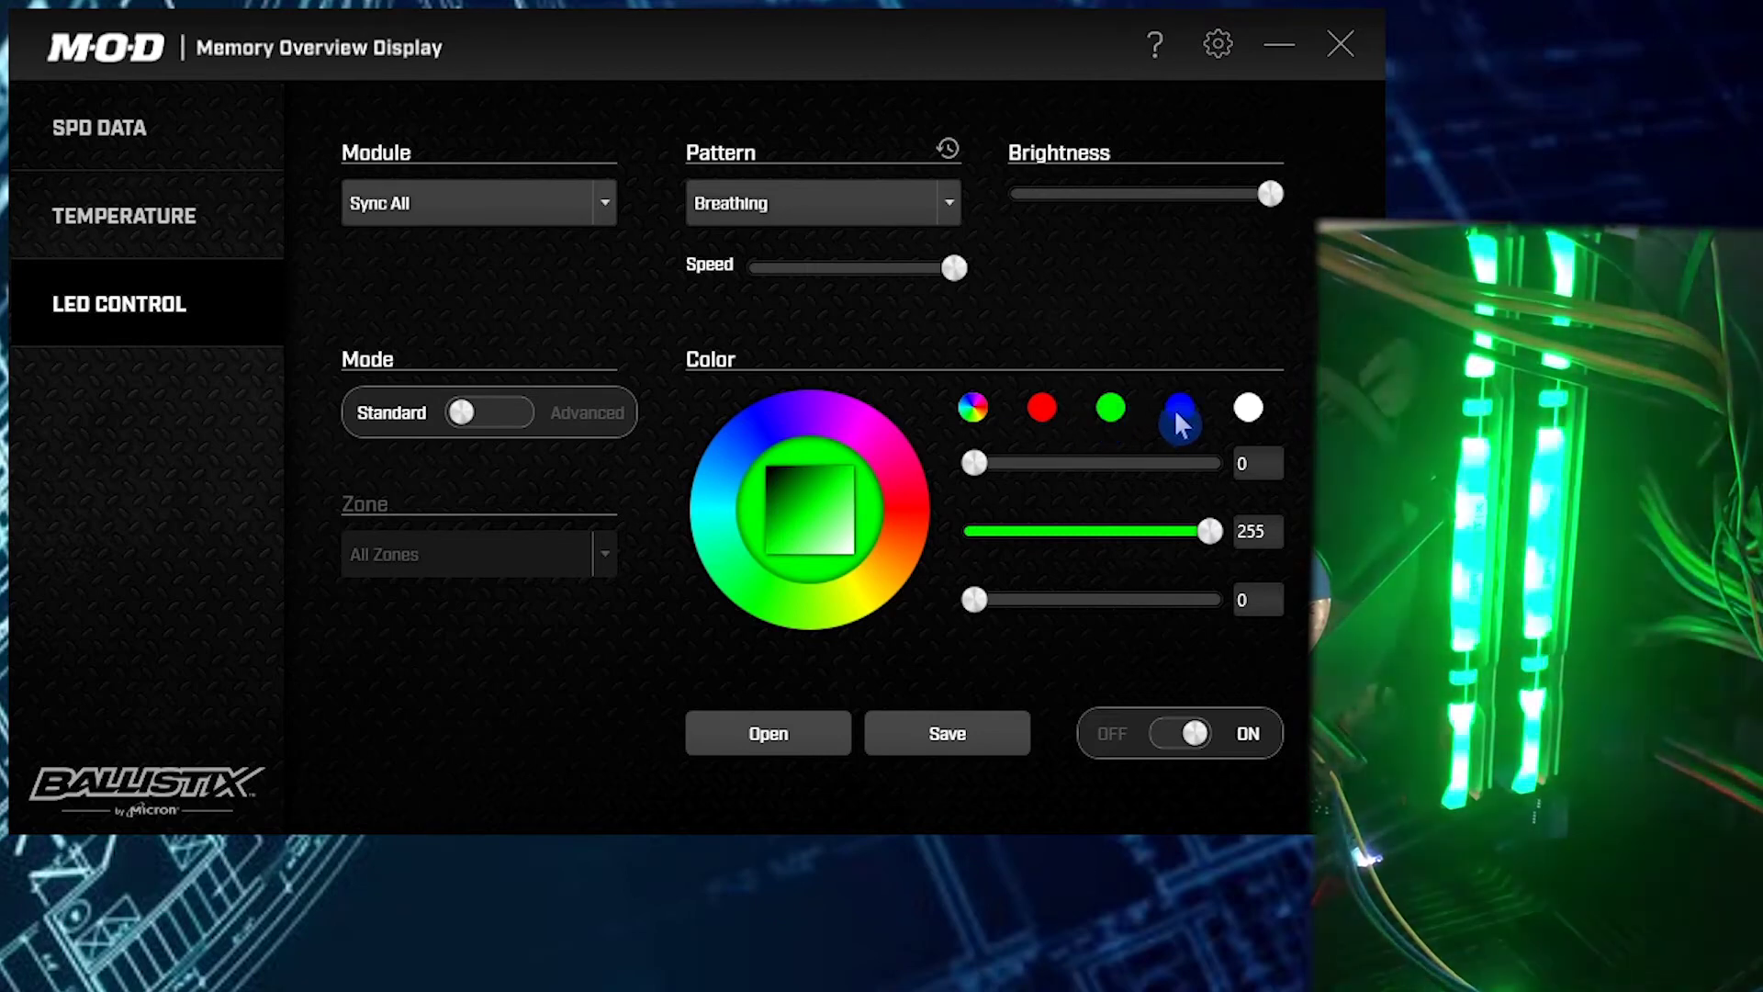
{"action": "left_click", "coordinate": [1178, 413]}
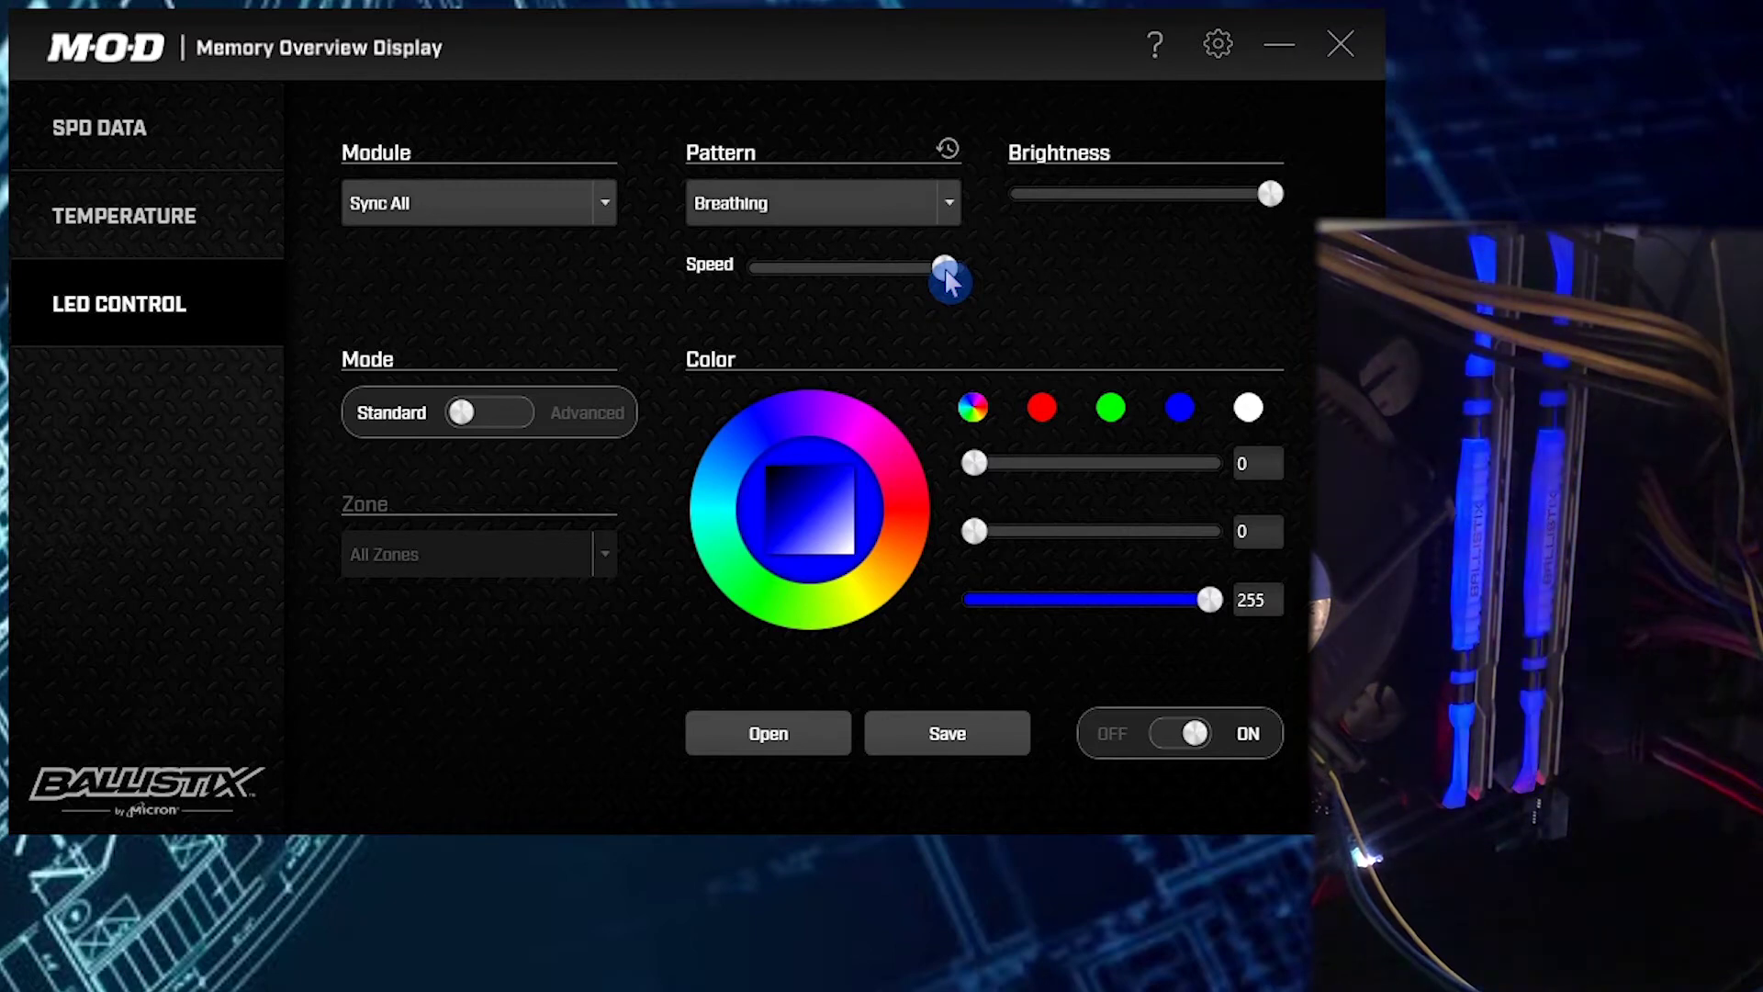
- Switch the LED mode to Advanced and give Zone 2 a blue color with RGB values 56, 59, 255
{"action": "left_click", "coordinate": [518, 409]}
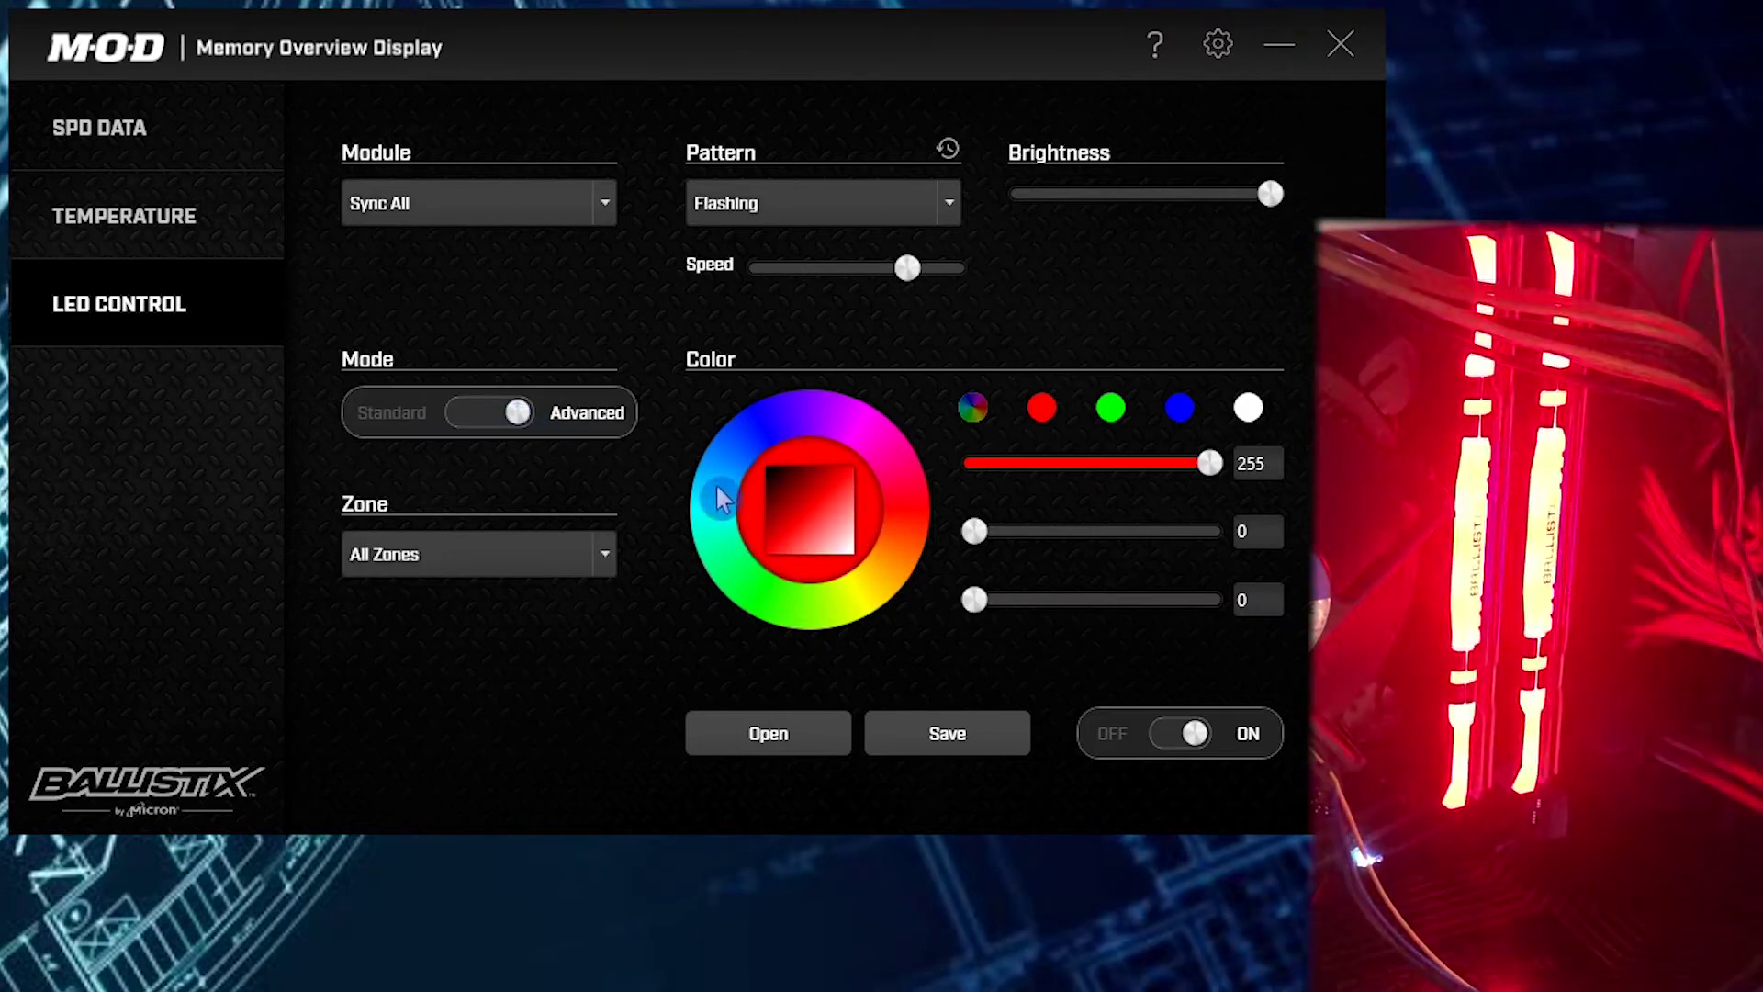
{"action": "left_click", "coordinate": [610, 562]}
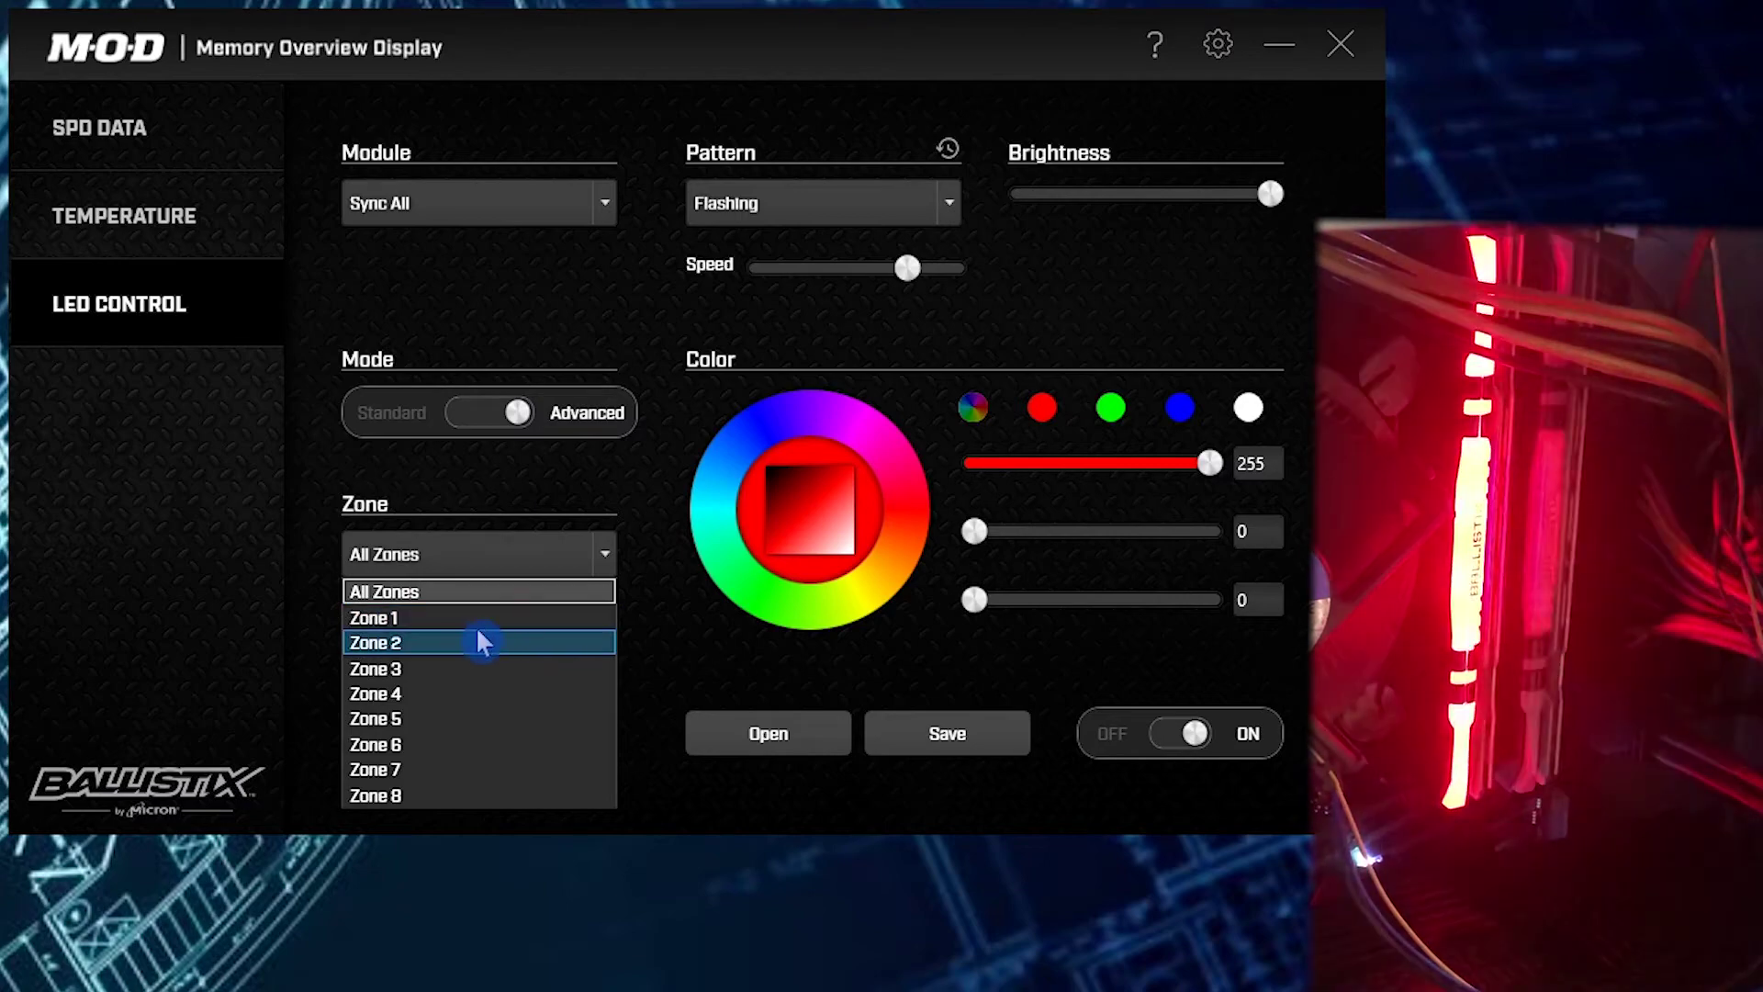
{"action": "left_click", "coordinate": [475, 634]}
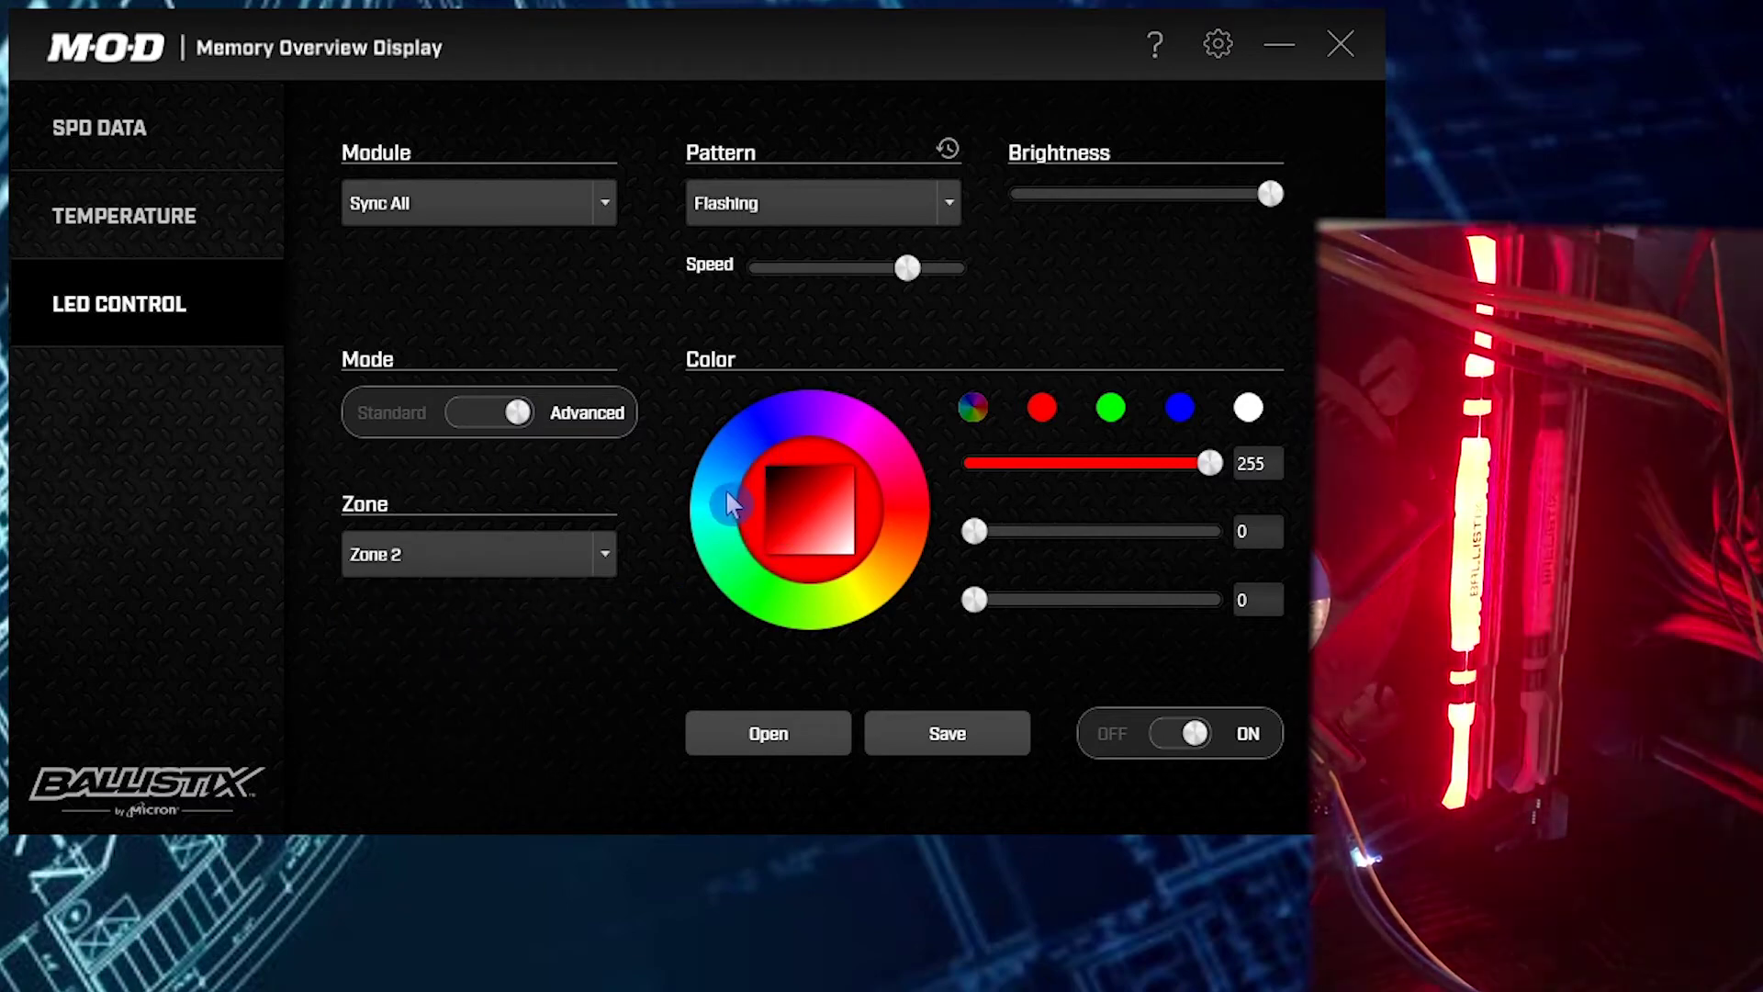
{"action": "left_click", "coordinate": [725, 454]}
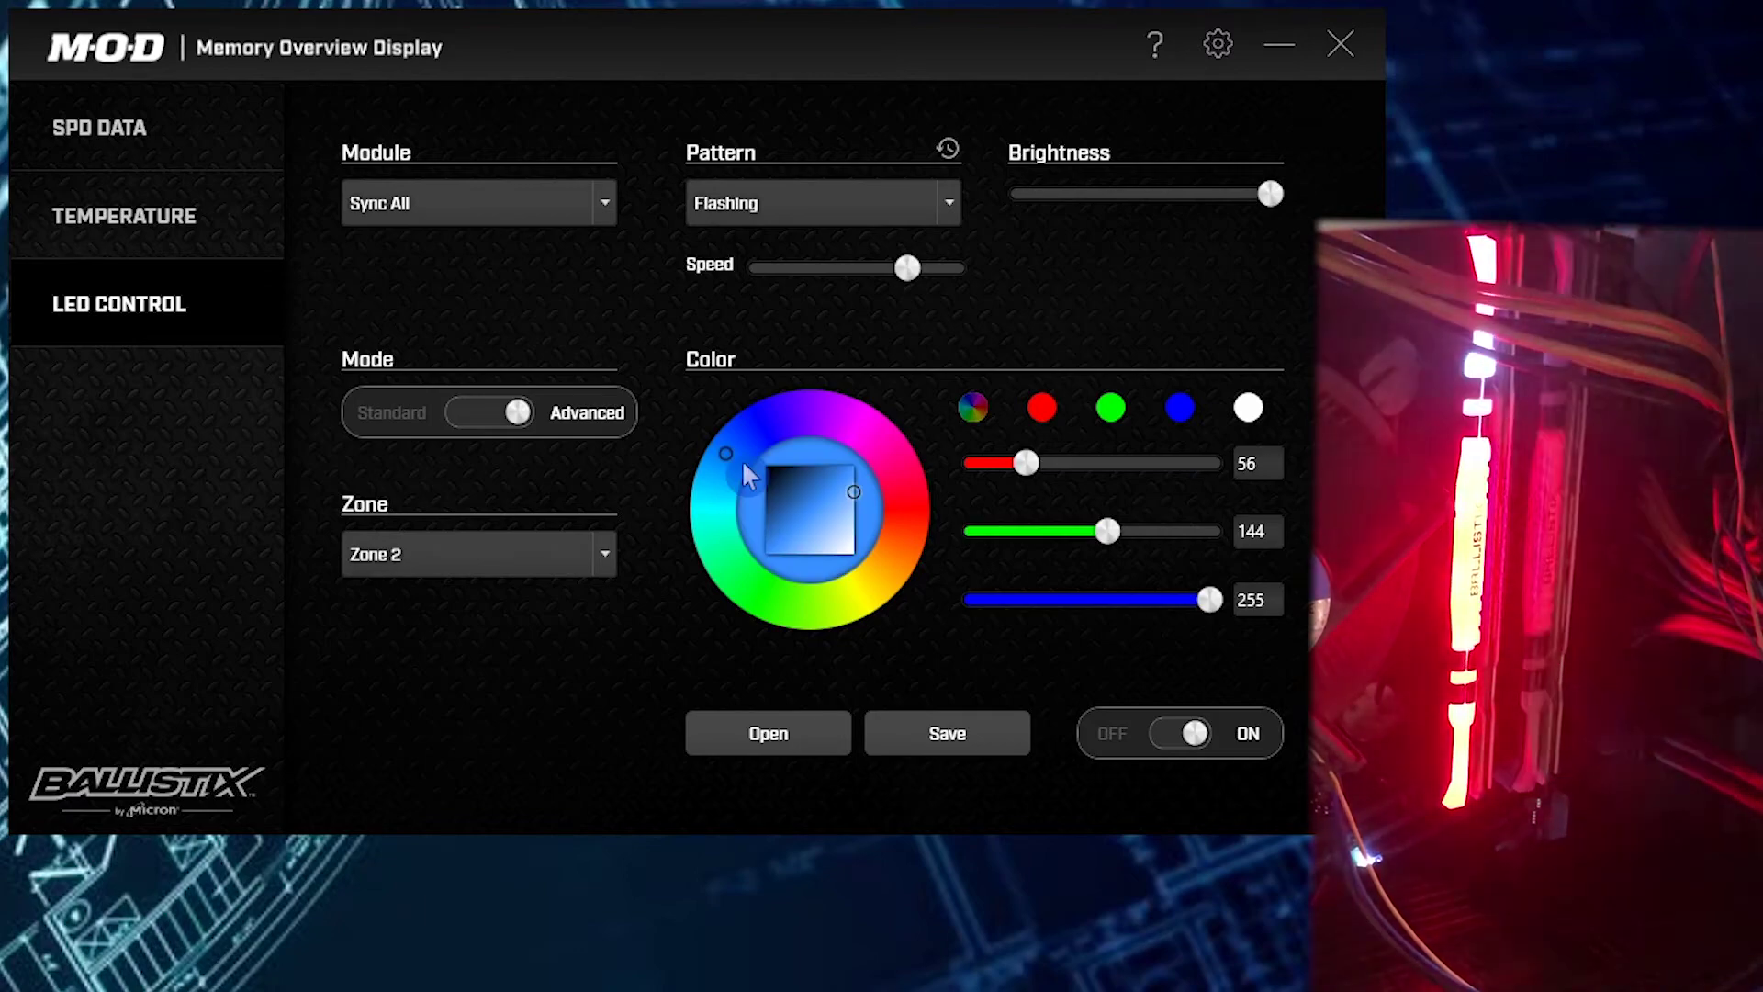
{"action": "left_click", "coordinate": [764, 430]}
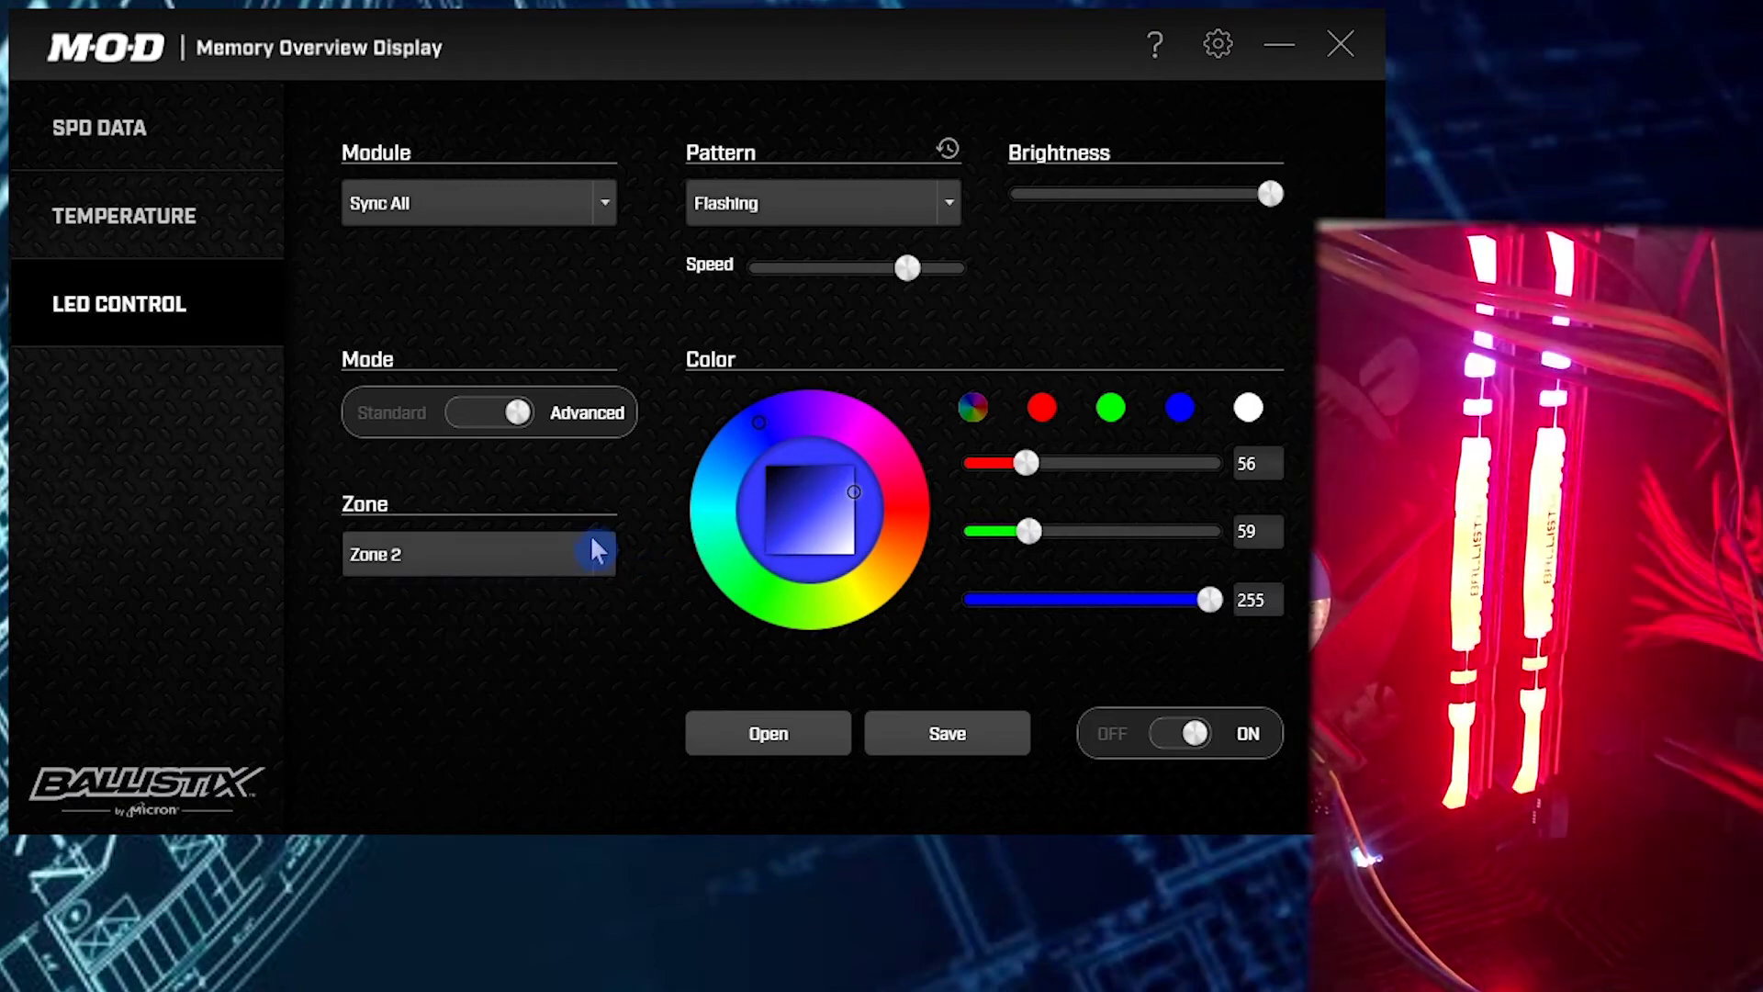
- Give Zone 3 a green color with RGB values 78, 255, 56, trying a slower Flashing speed and choosing the Breathing pattern
{"action": "left_click", "coordinate": [548, 568]}
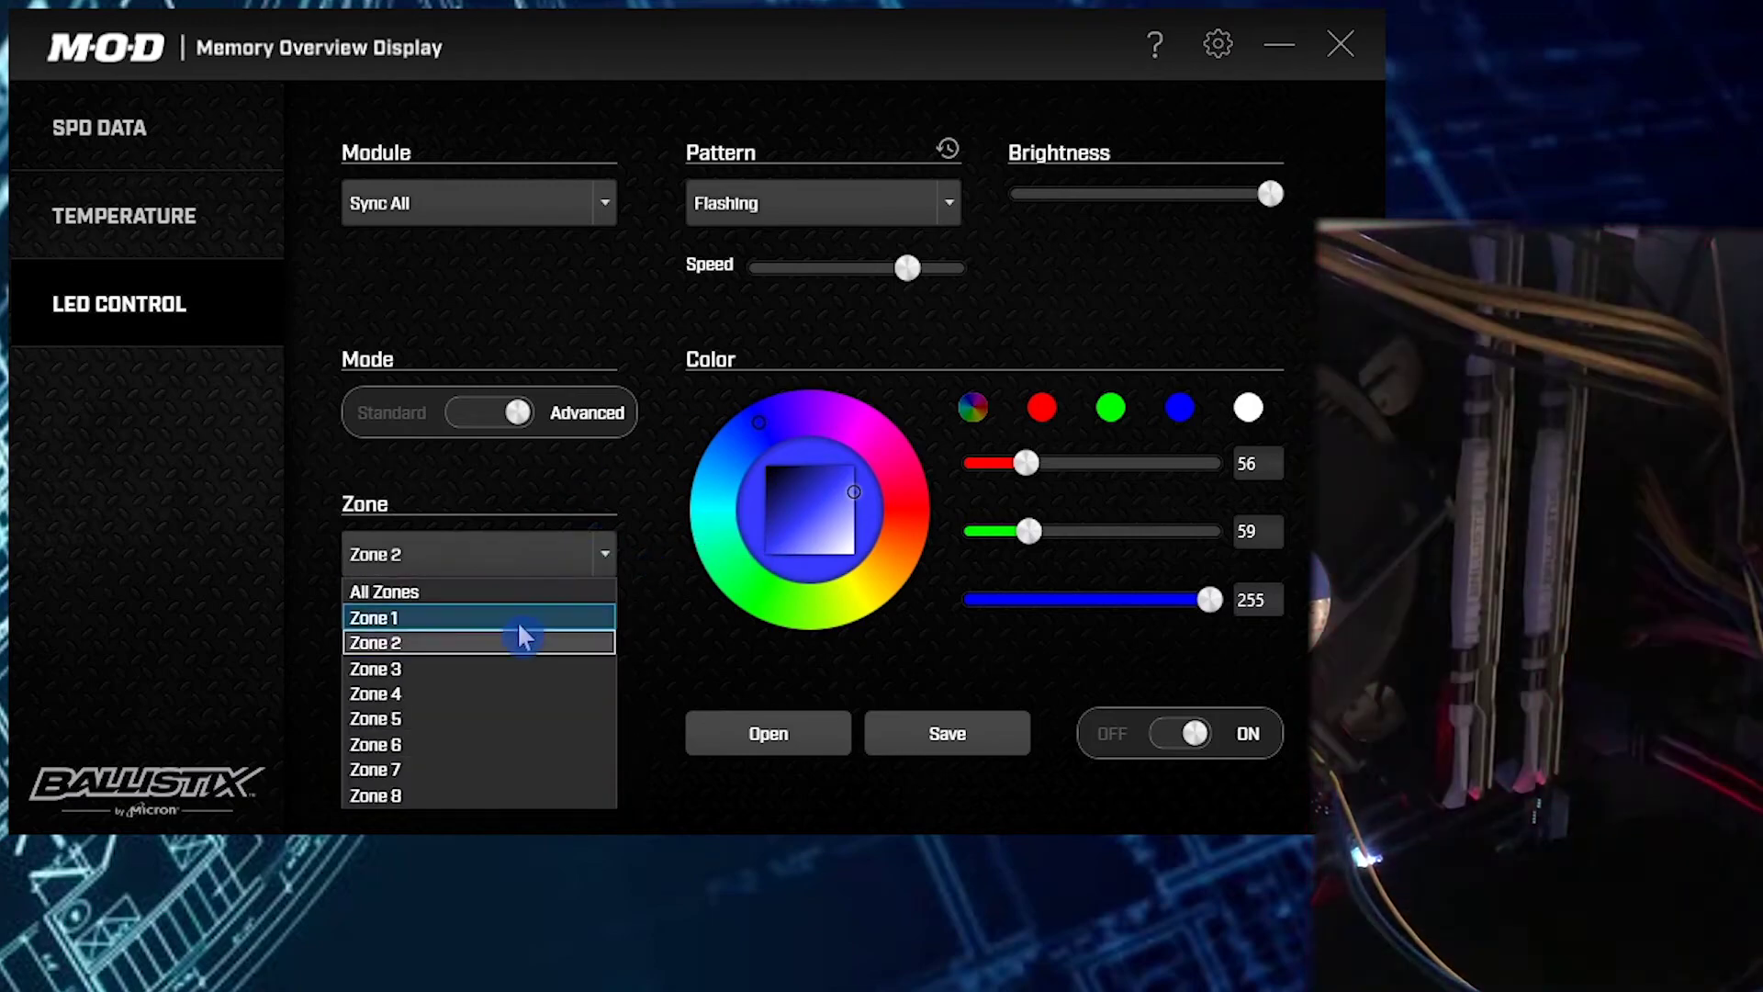
{"action": "left_click", "coordinate": [492, 663]}
{"action": "left_click", "coordinate": [773, 606]}
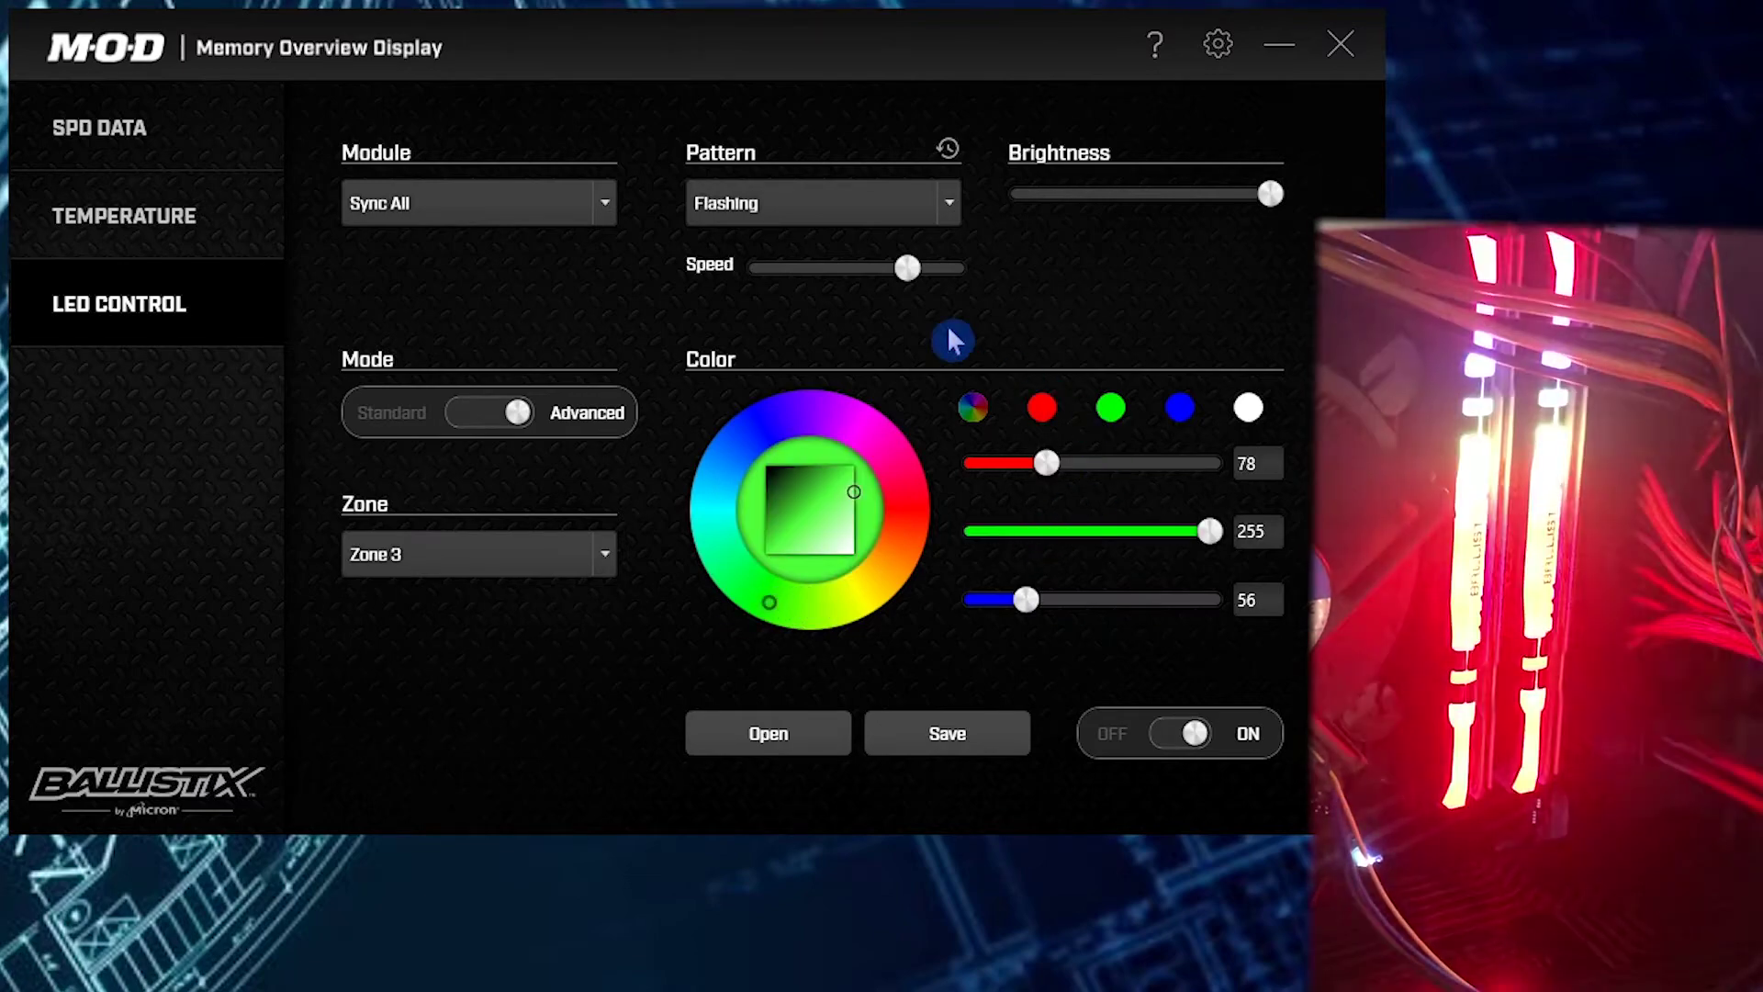
{"action": "left_click_drag", "start_coordinate": [904, 281], "coordinate": [884, 281]}
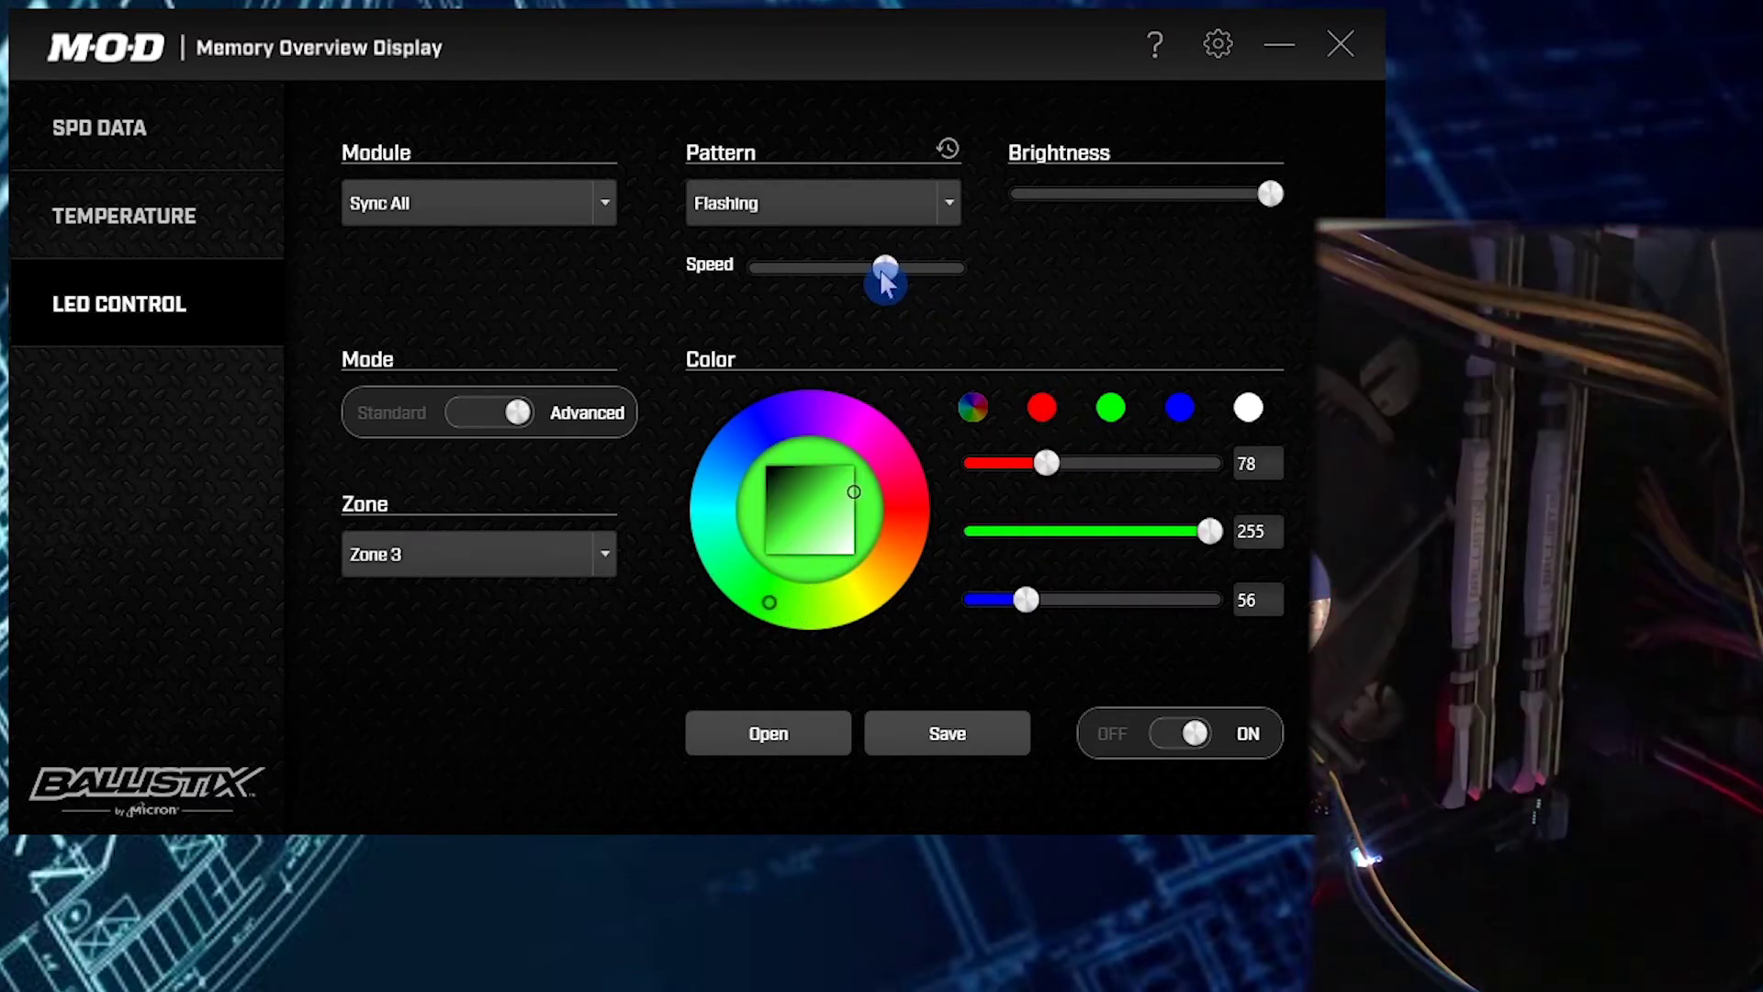
{"action": "left_click", "coordinate": [950, 204]}
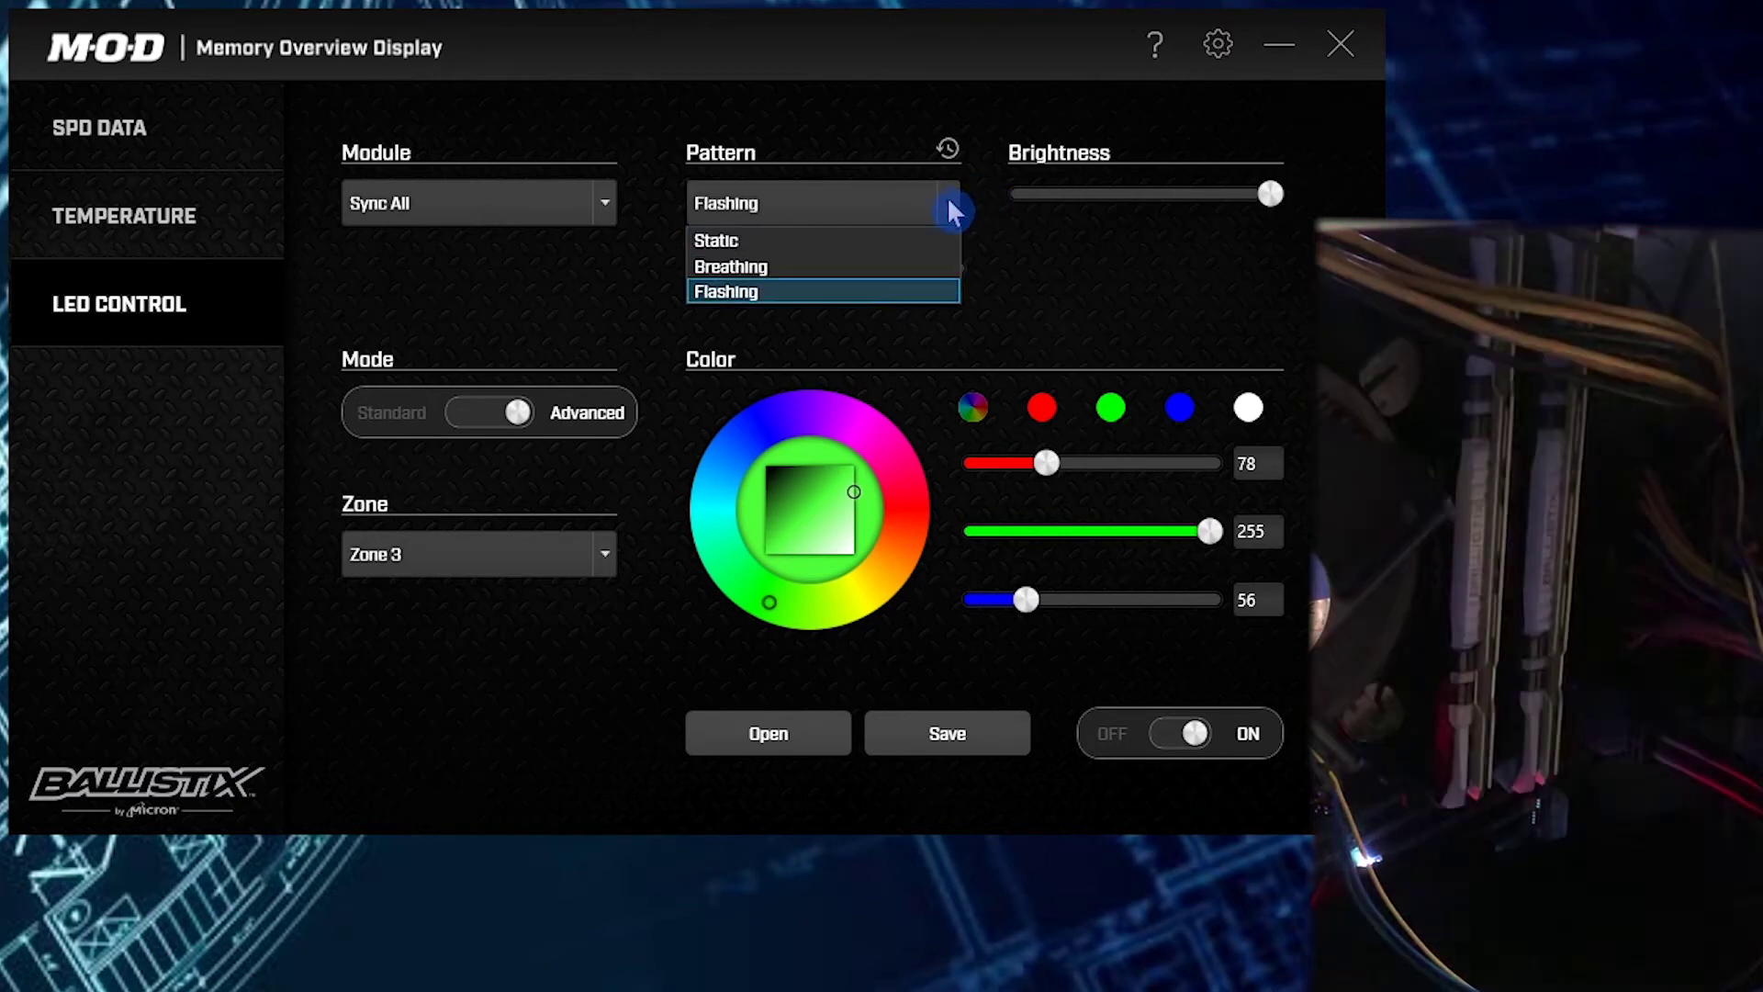
{"action": "left_click", "coordinate": [912, 266]}
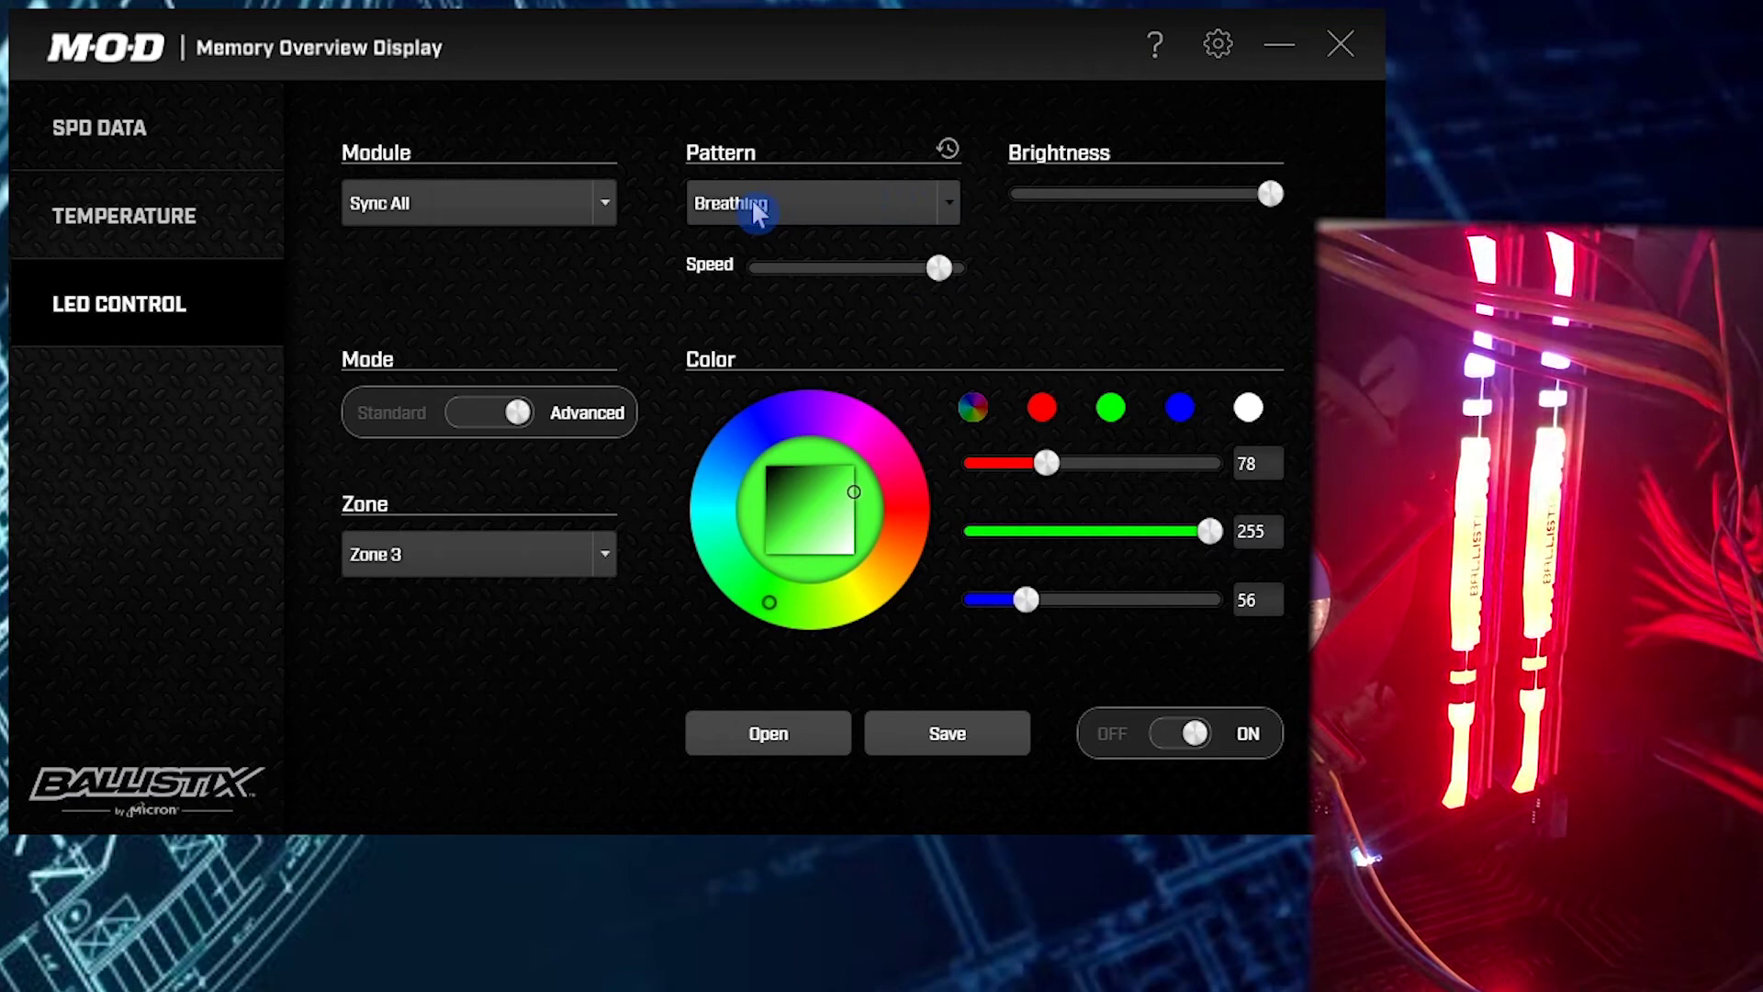
- Give Zone 4 a pink color with RGB values 255, 56, 191
{"action": "left_click", "coordinate": [592, 569]}
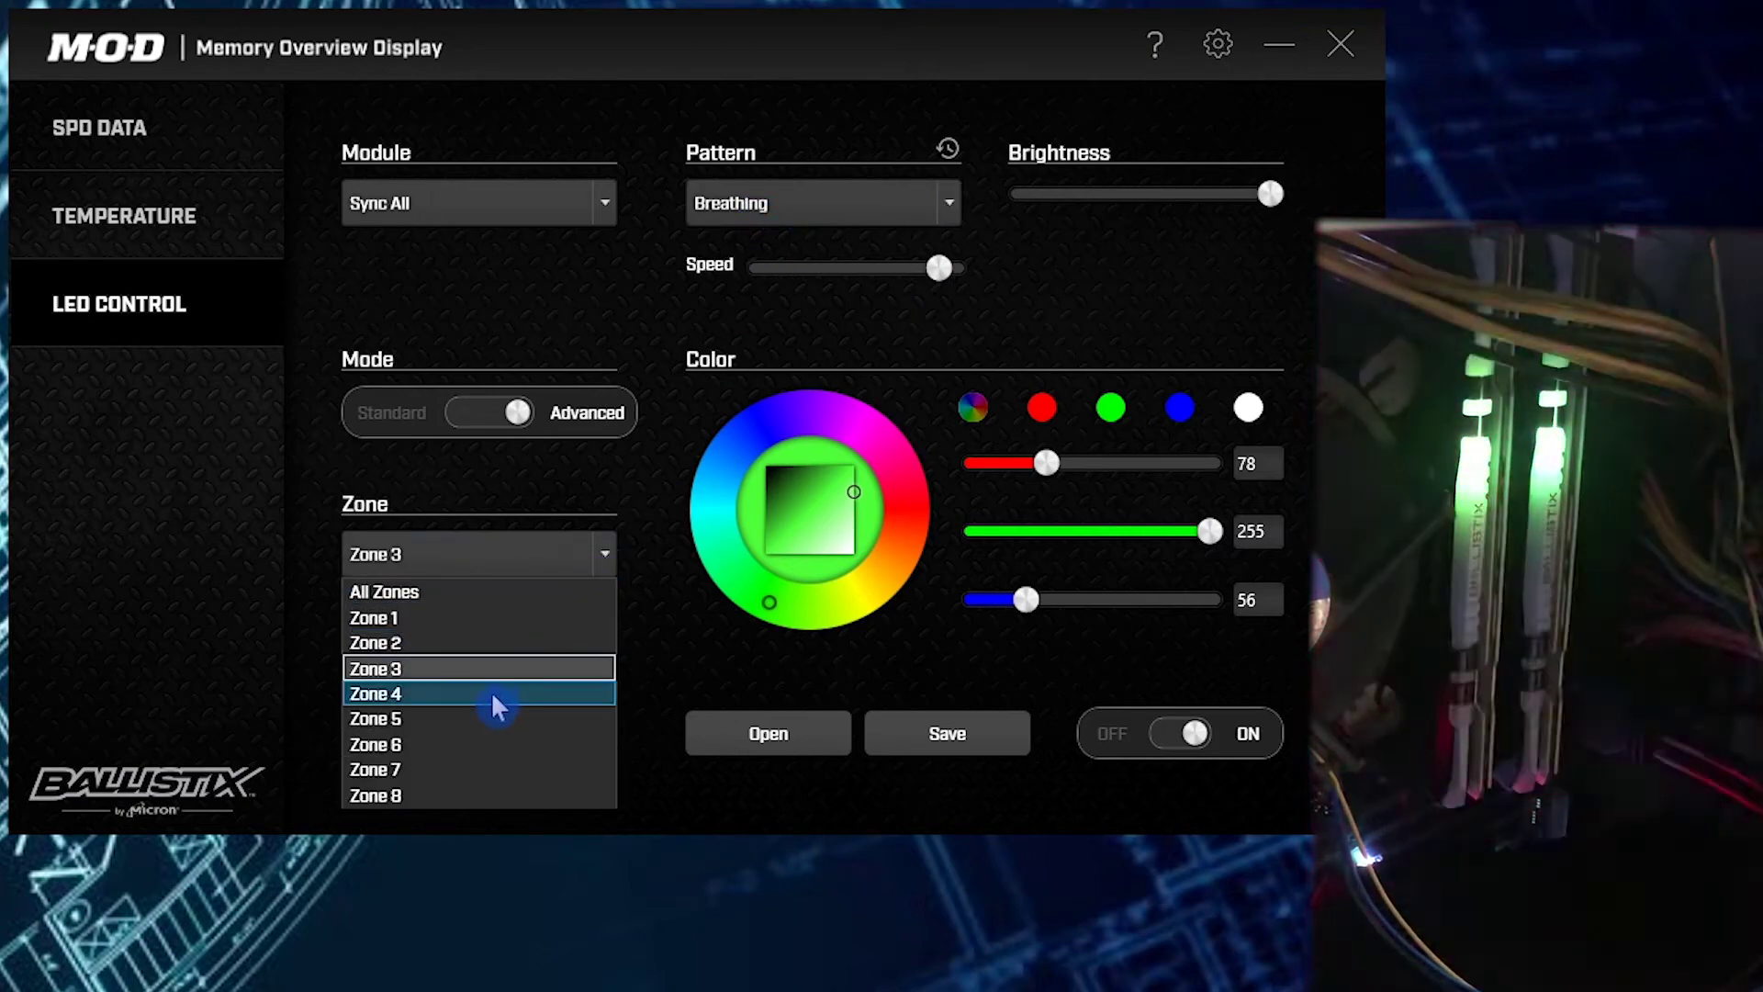
{"action": "left_click", "coordinate": [493, 695]}
{"action": "left_click", "coordinate": [894, 458]}
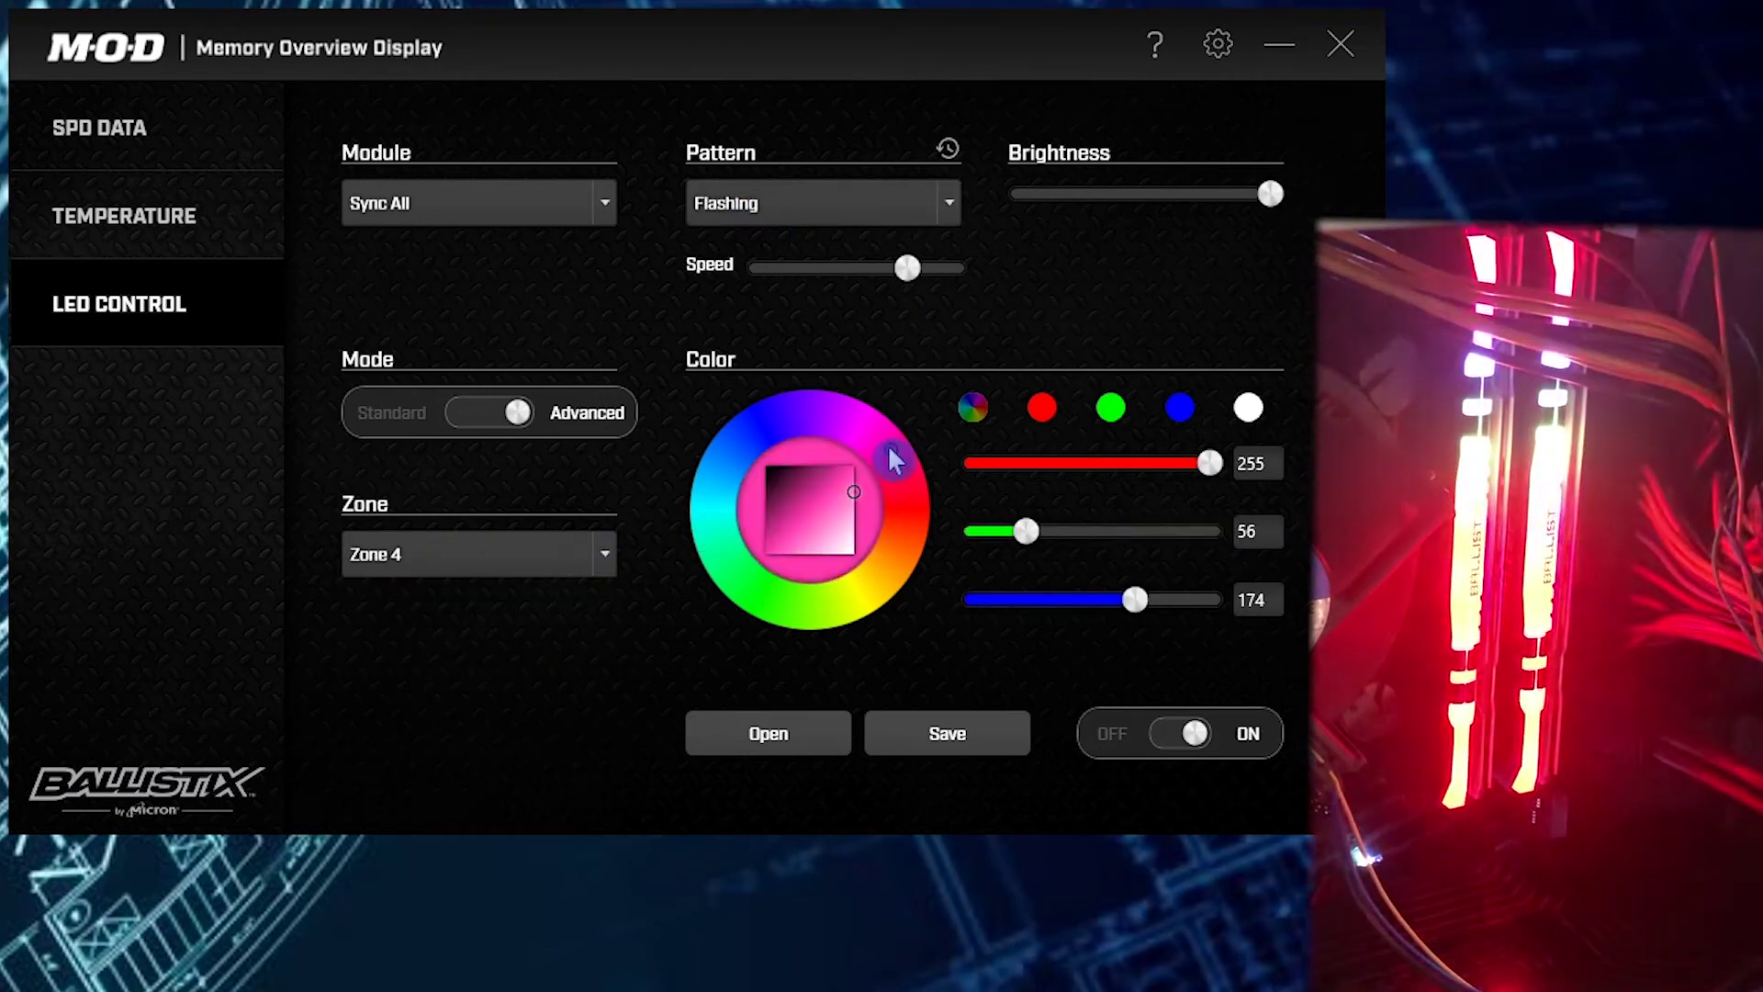
{"action": "left_click", "coordinate": [889, 448]}
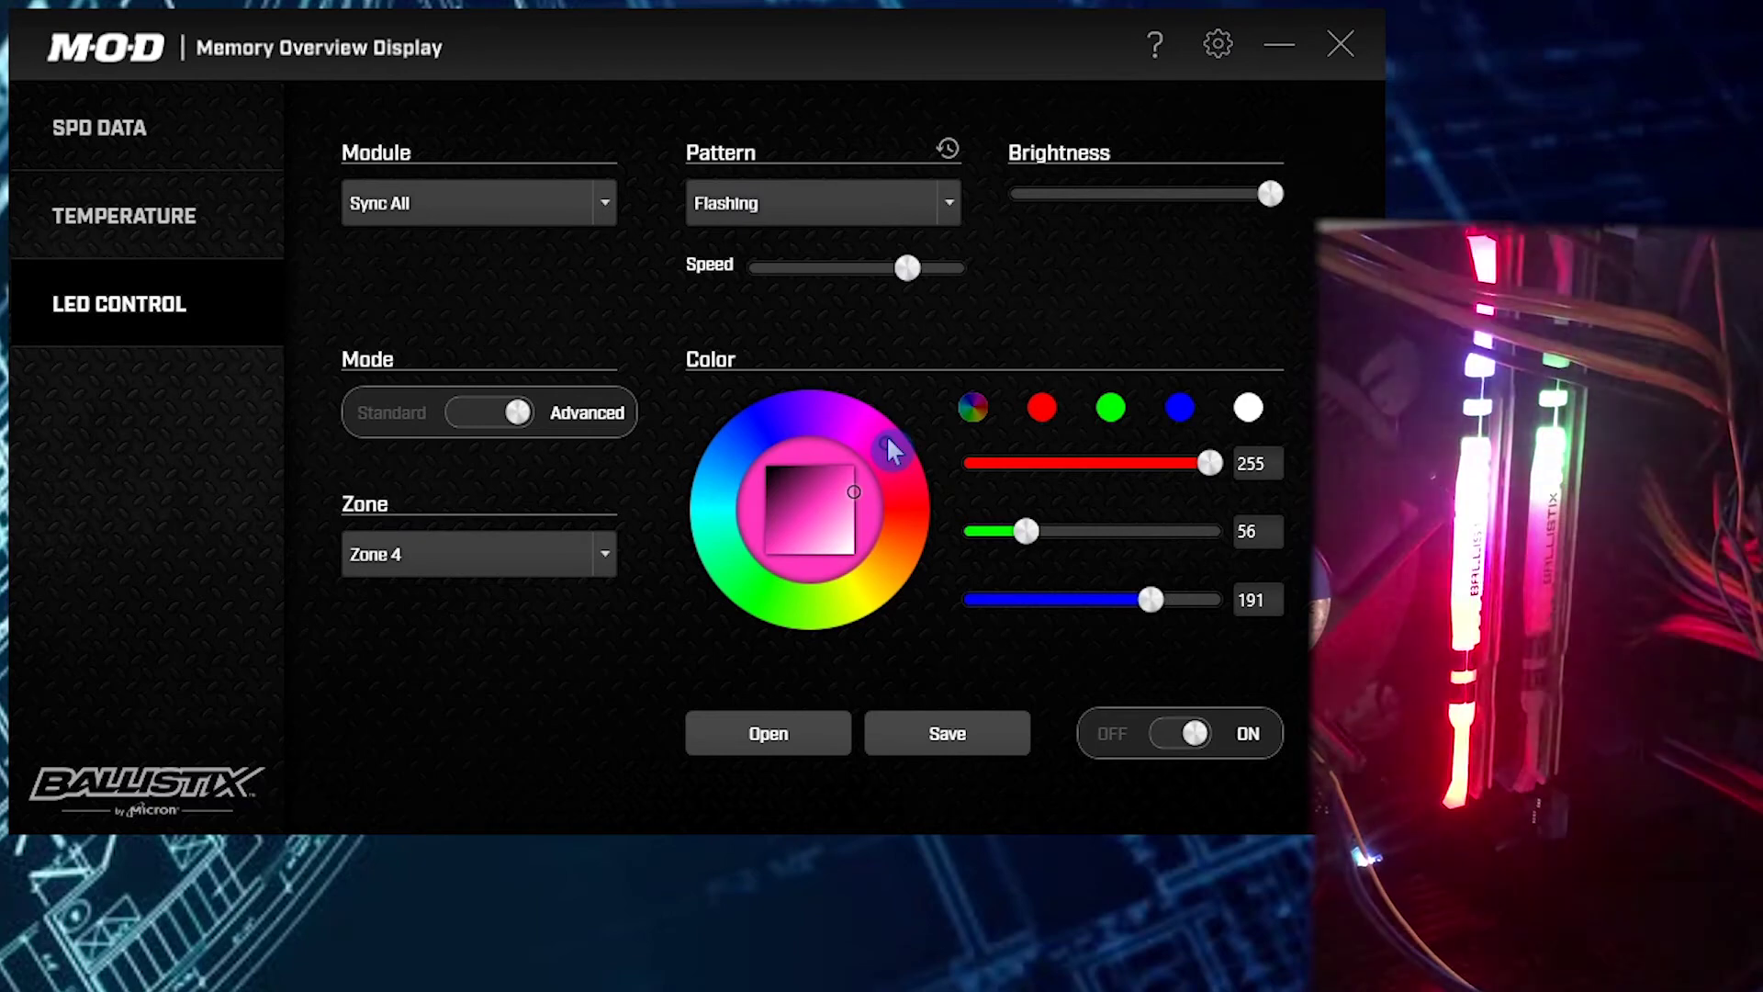
- Give Zone 6 a purple color with RGB 162, 56, 255 and Zone 7 an orange color with RGB 255, 92, 56
{"action": "left_click", "coordinate": [579, 558]}
{"action": "left_click", "coordinate": [484, 742]}
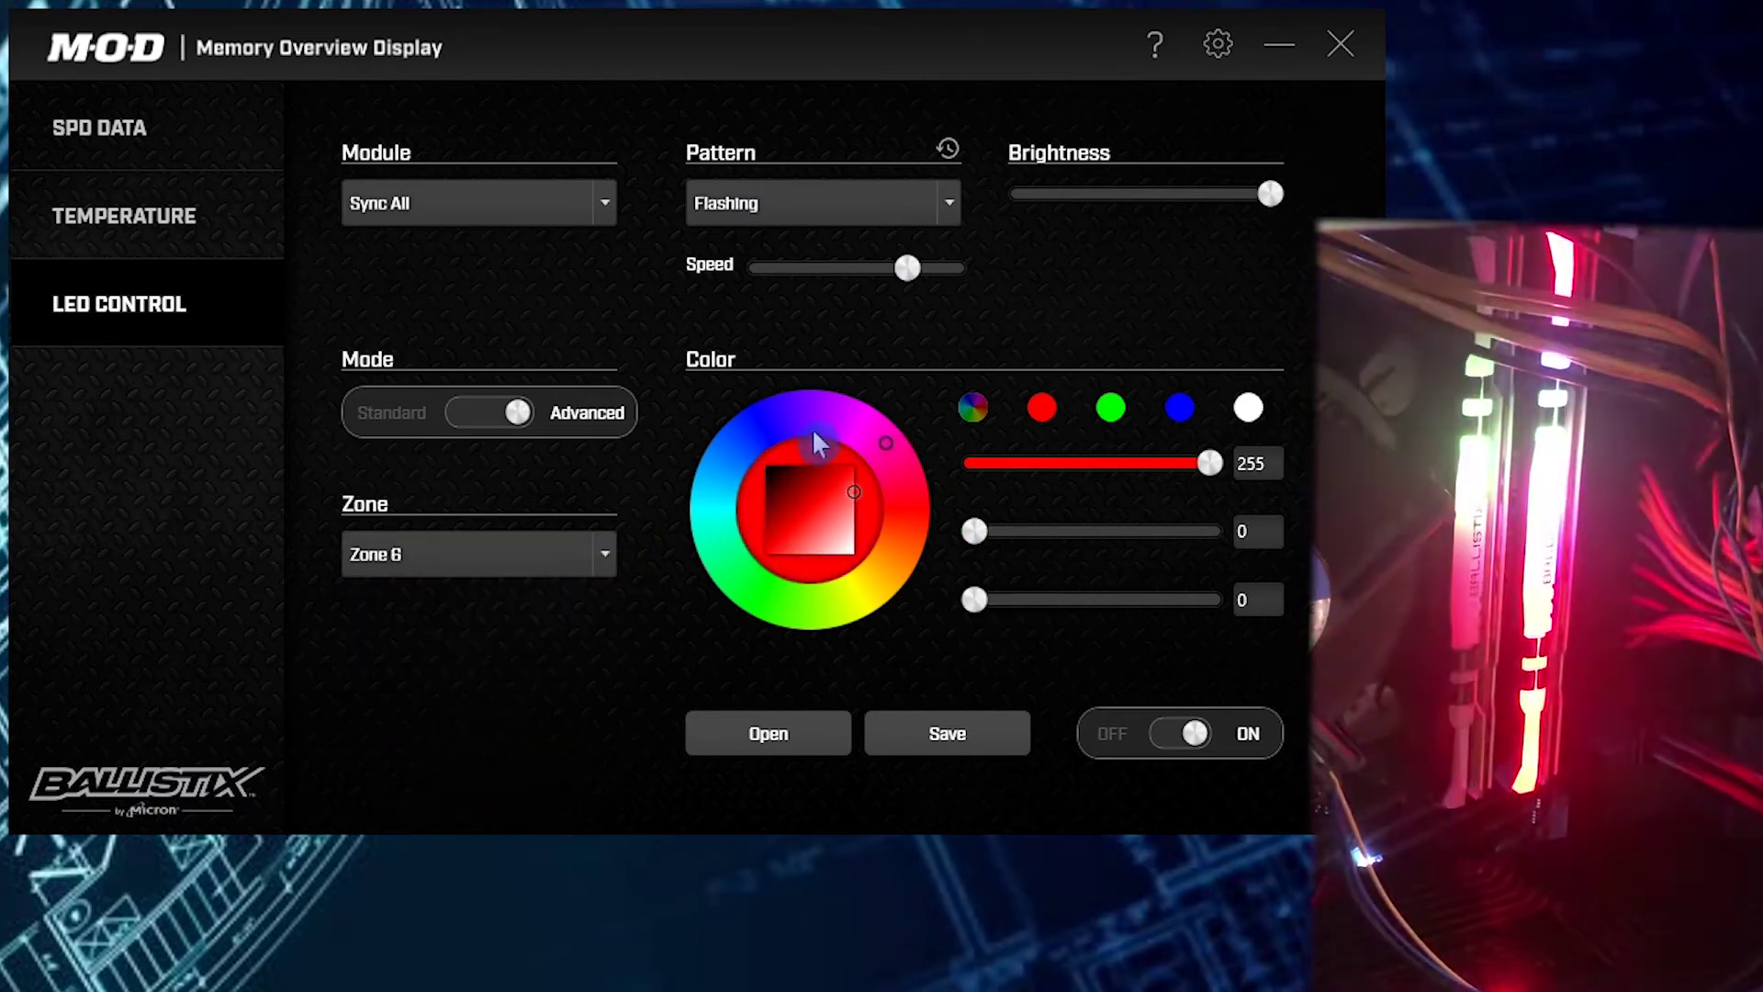
{"action": "left_click", "coordinate": [812, 439]}
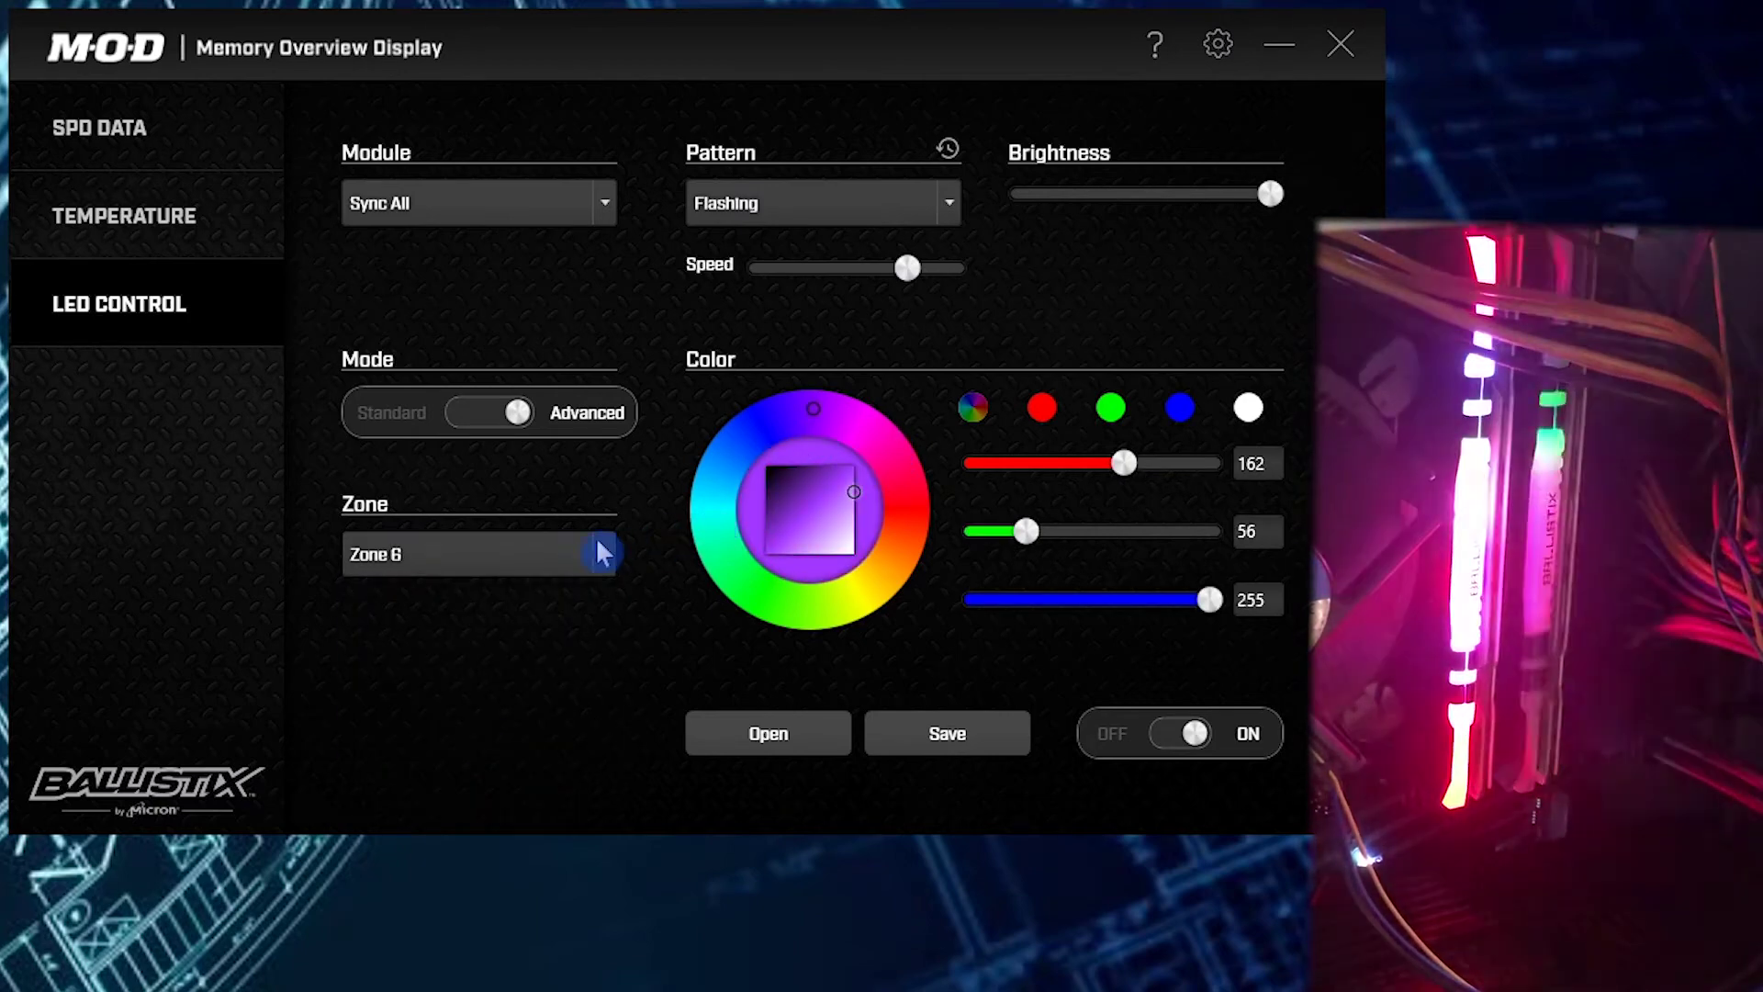
{"action": "left_click", "coordinate": [590, 566]}
{"action": "left_click", "coordinate": [447, 773]}
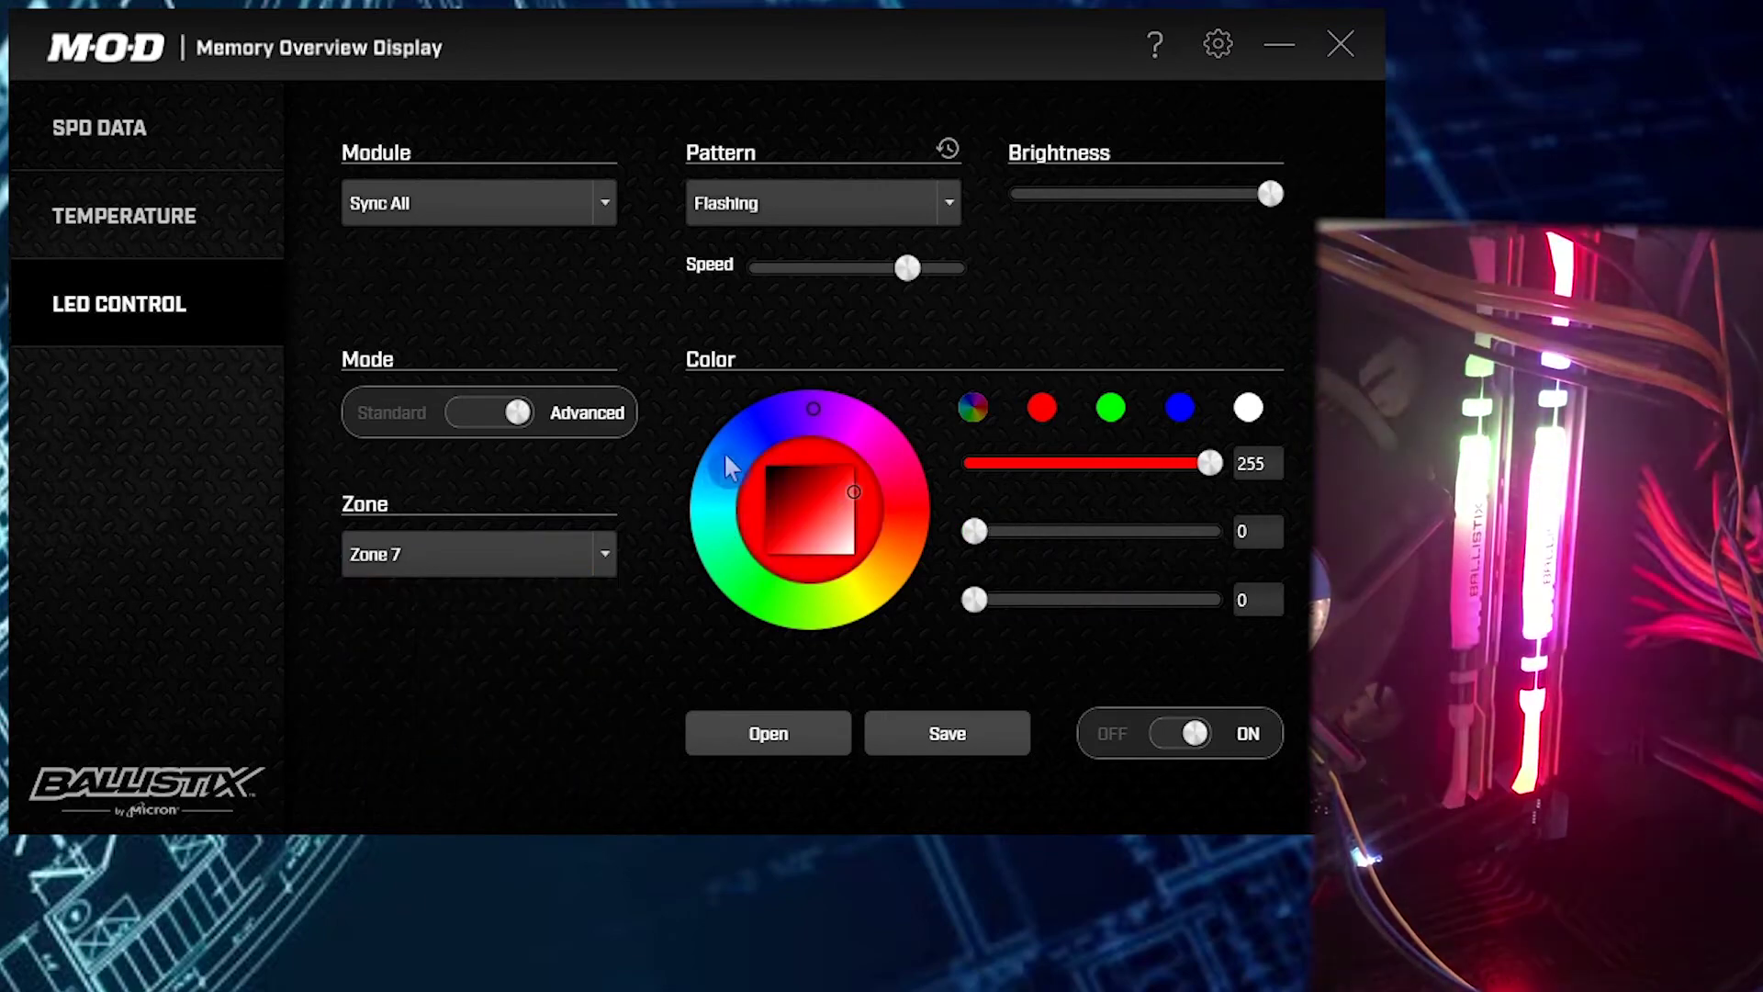
{"action": "left_click", "coordinate": [909, 527]}
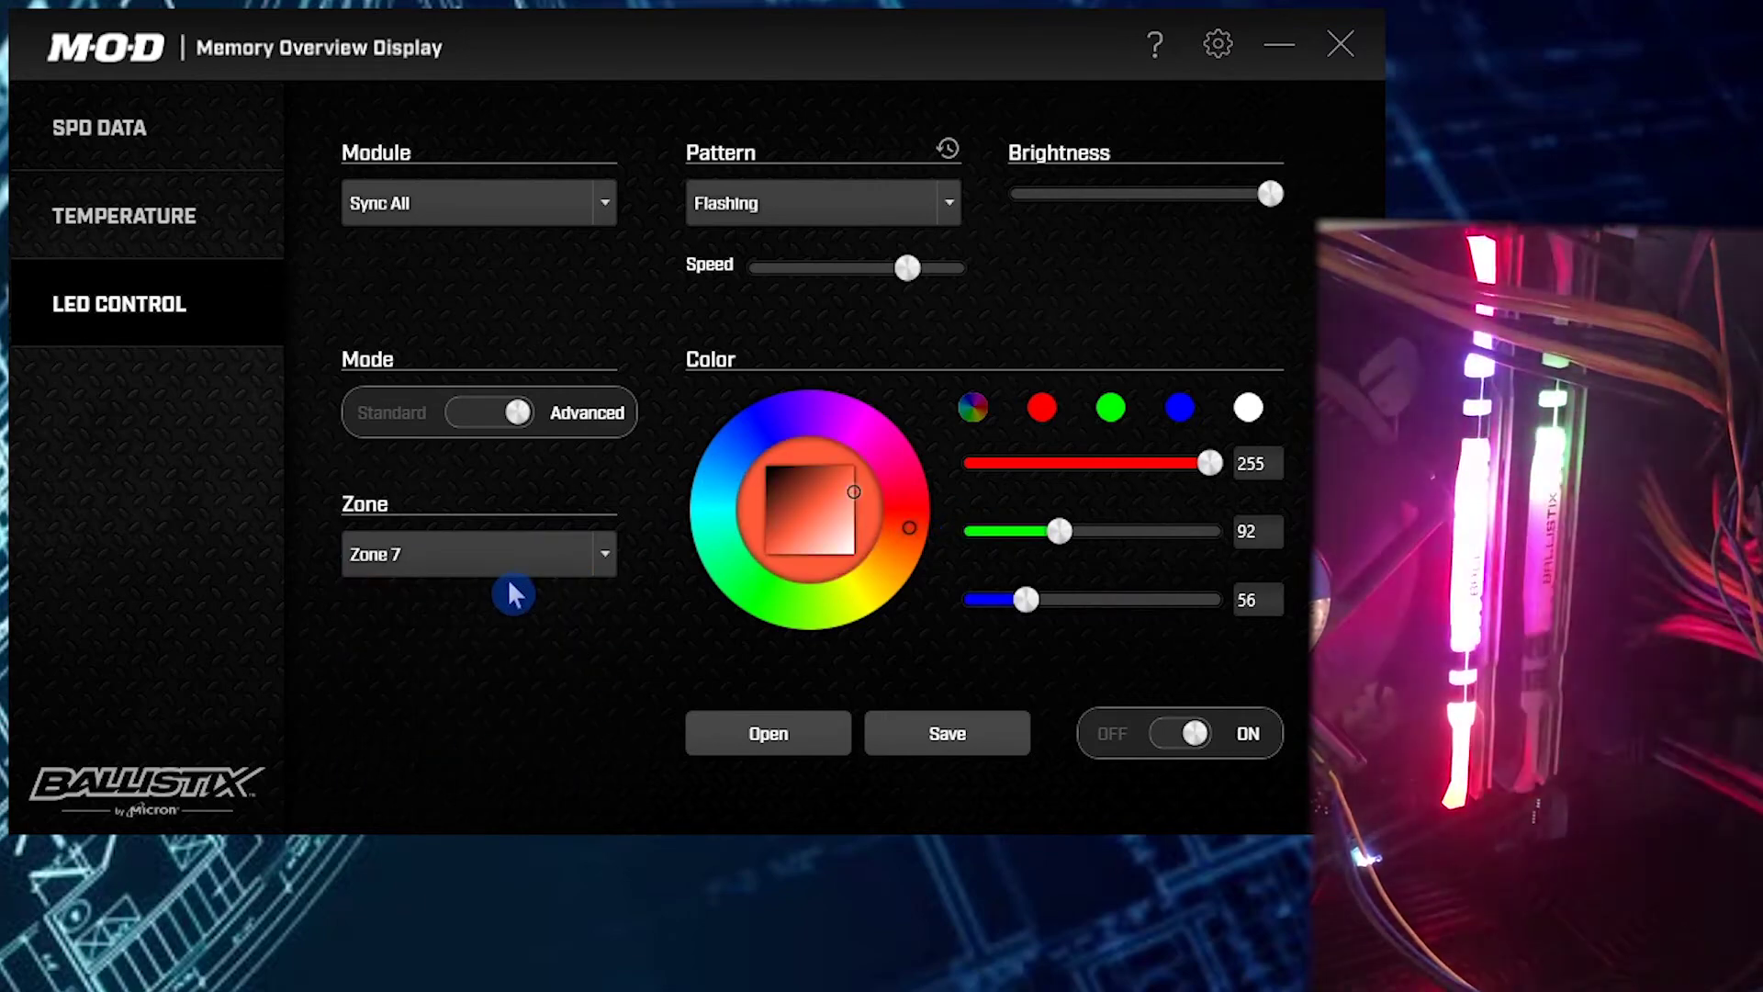
- Configure Zone 8 with blue RGB values 56, 83, 255, maximum Flashing speed and brightness reduced to about a fifth
{"action": "left_click", "coordinate": [543, 563]}
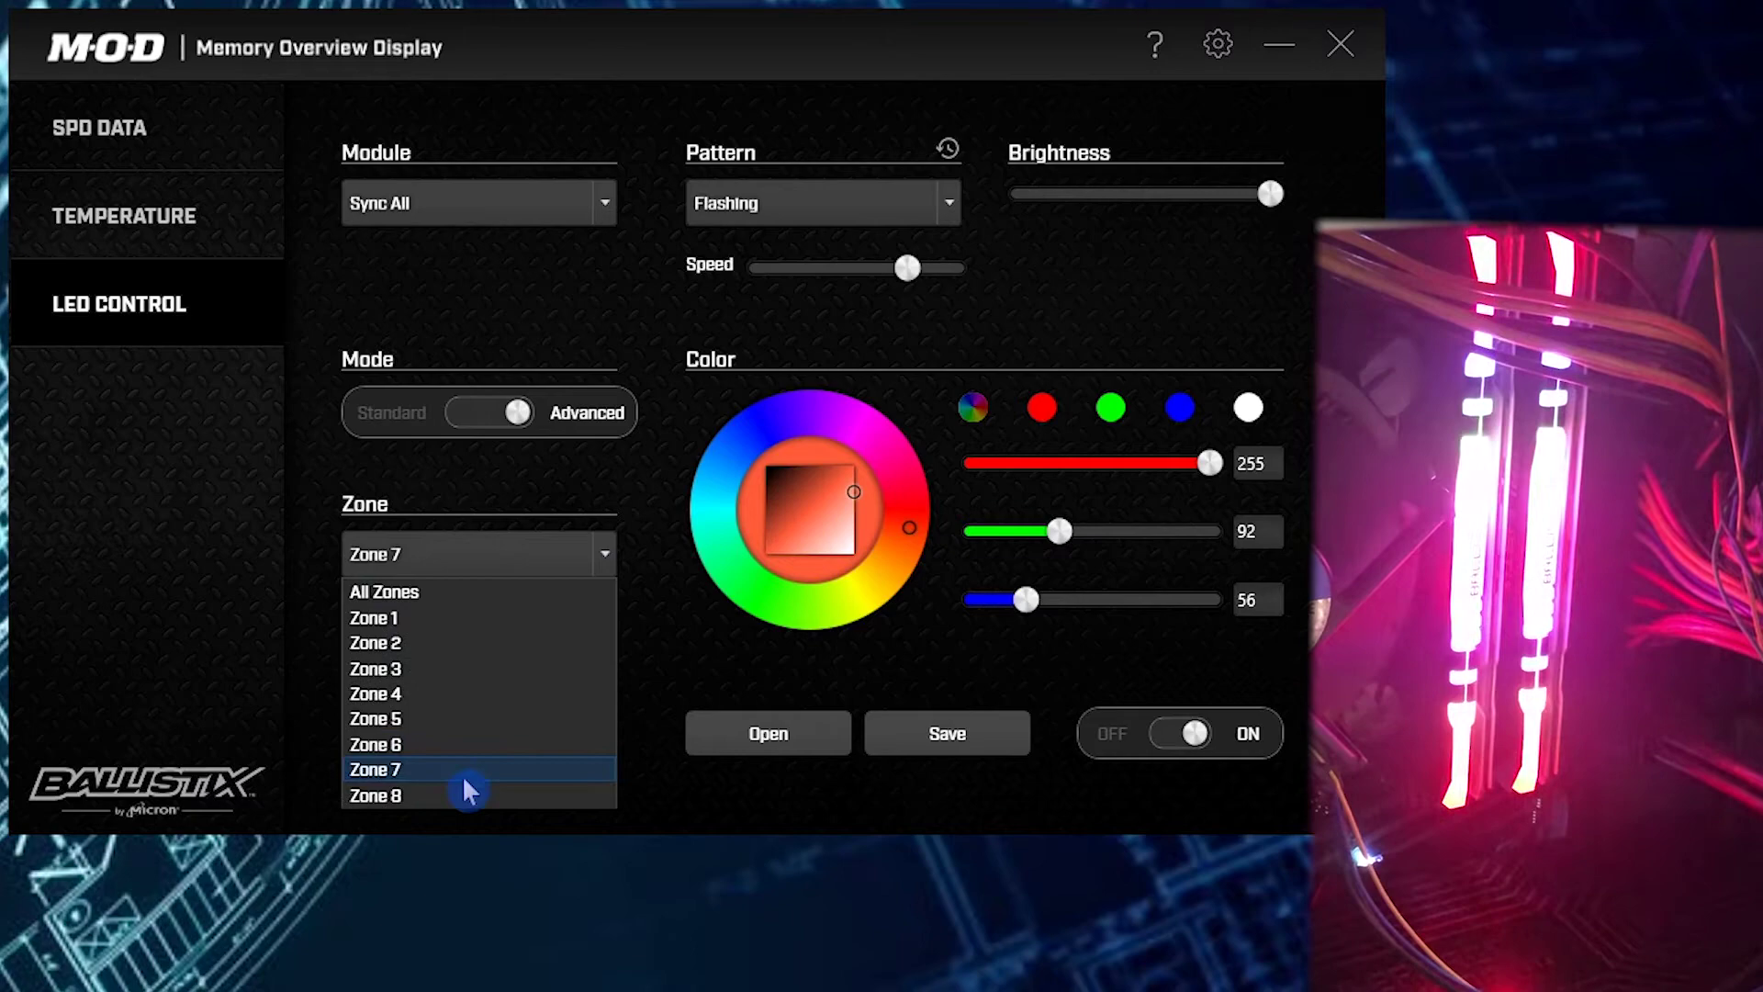
{"action": "left_click", "coordinate": [464, 795]}
{"action": "left_click", "coordinate": [760, 448]}
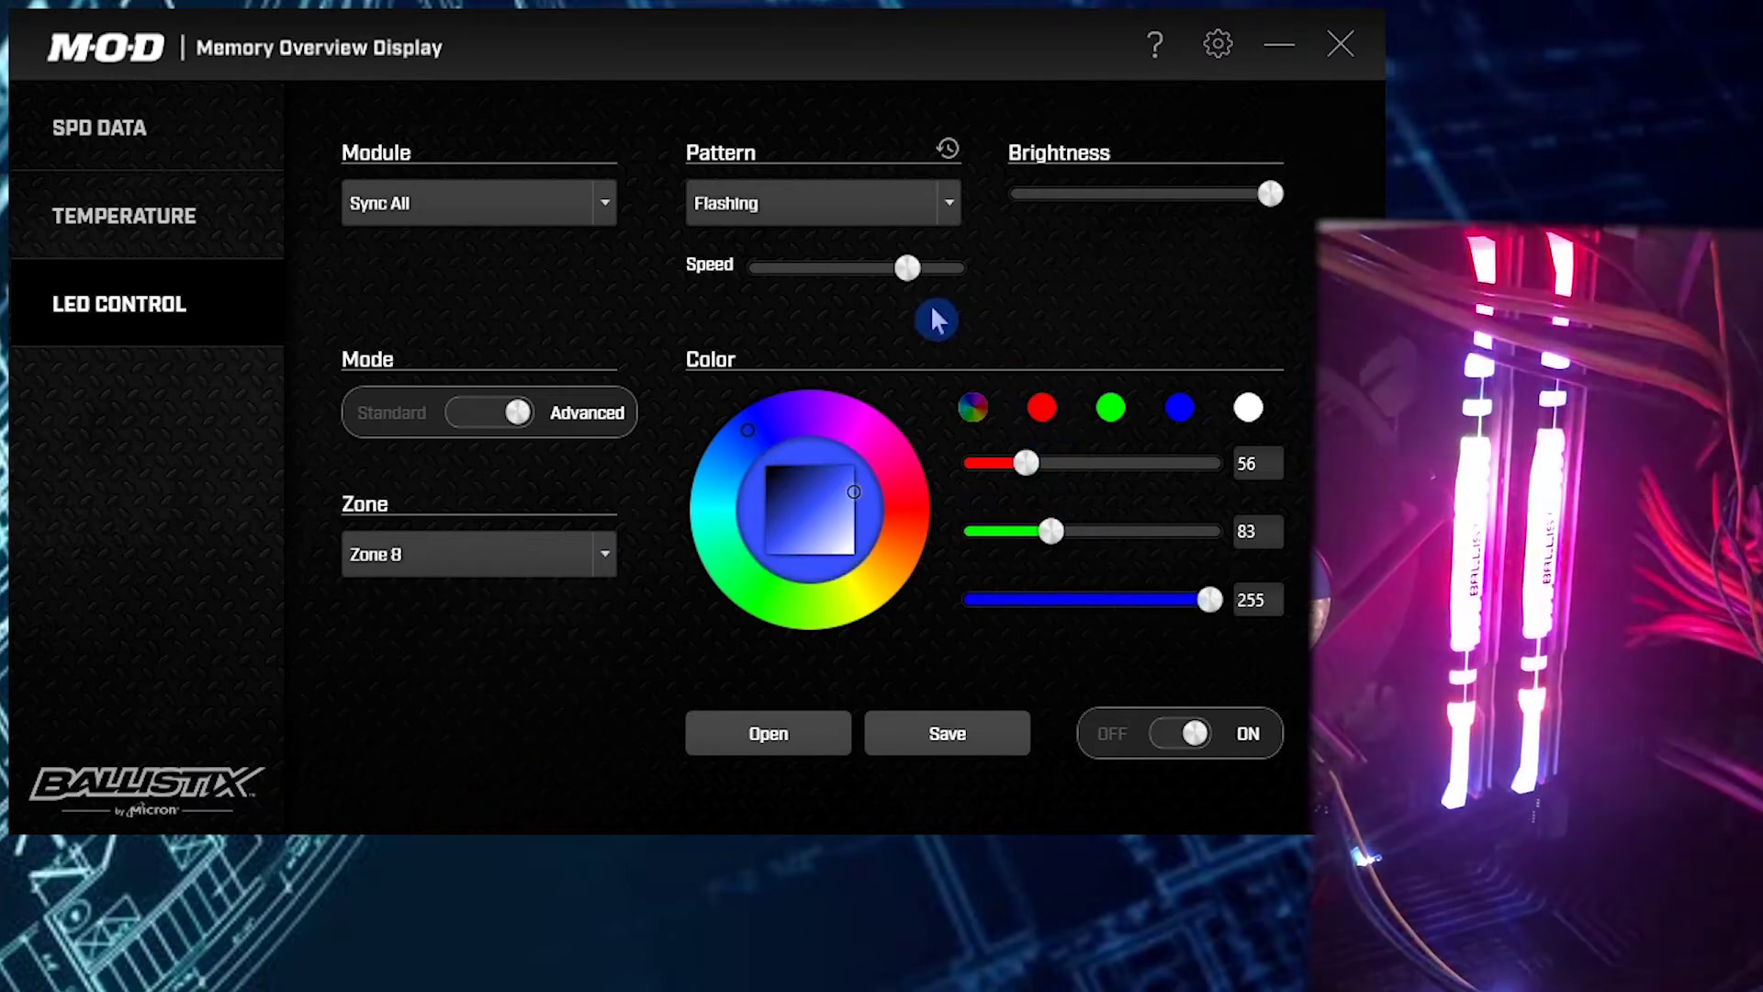
{"action": "left_click_drag", "start_coordinate": [909, 267], "coordinate": [973, 276]}
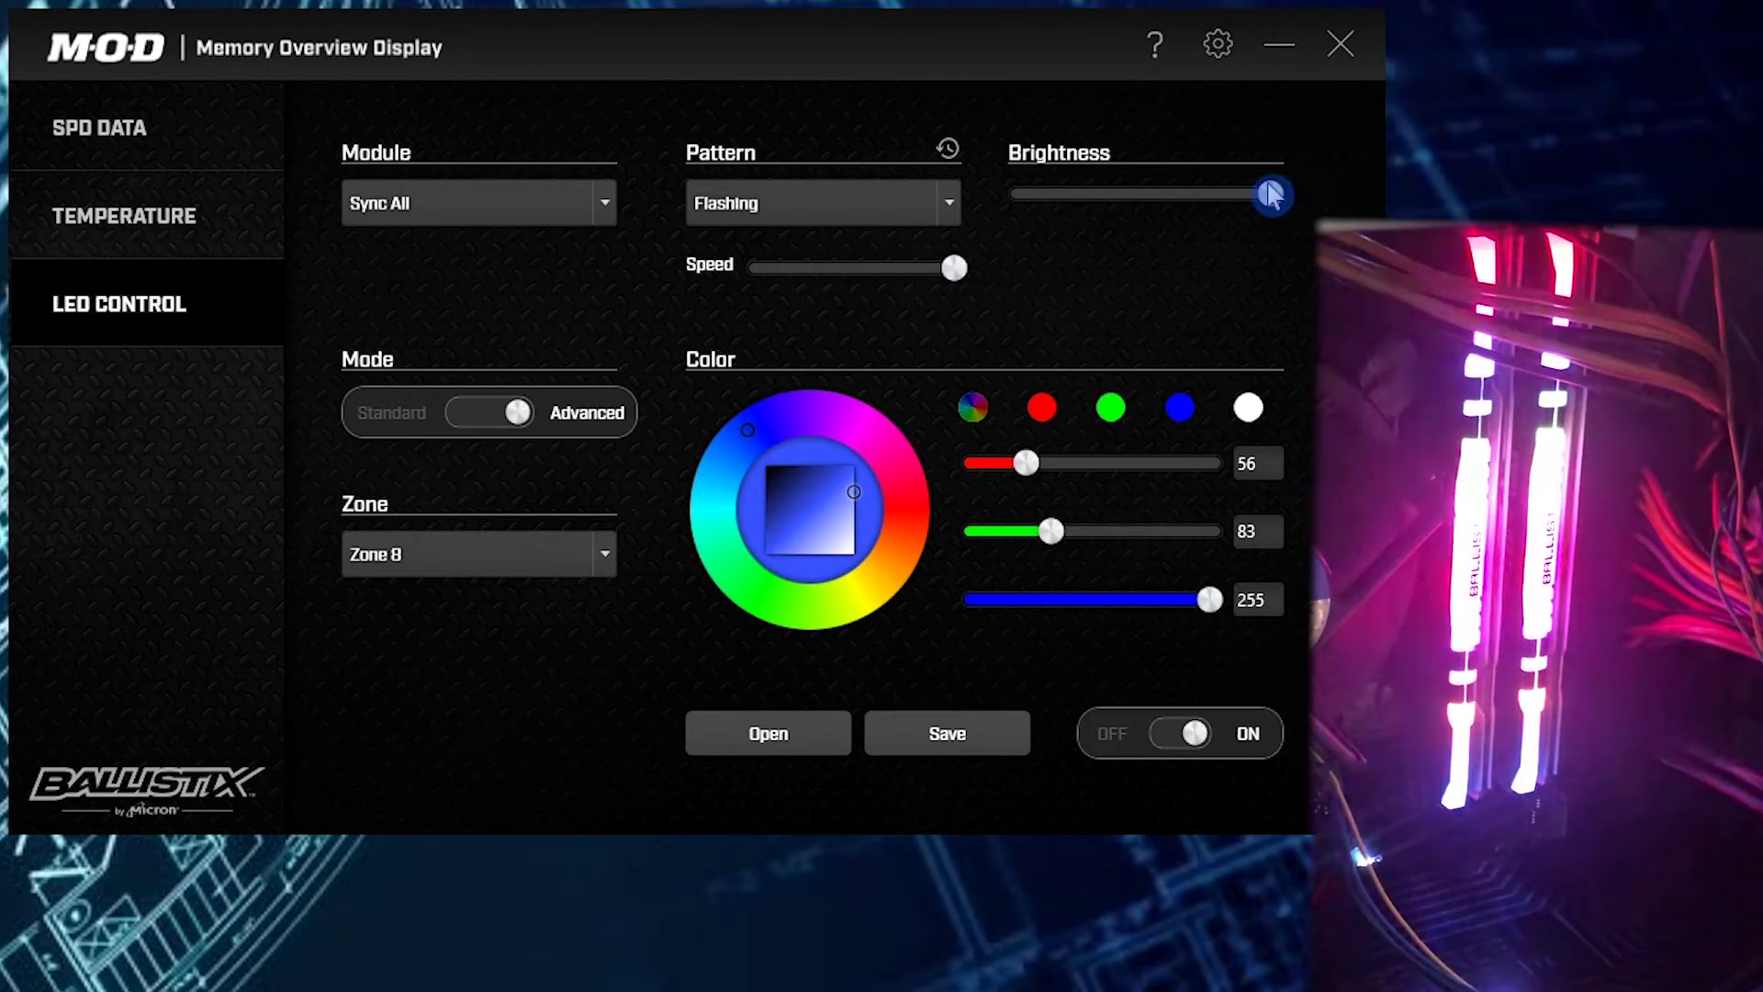
{"action": "left_click_drag", "start_coordinate": [1272, 196], "coordinate": [1070, 195]}
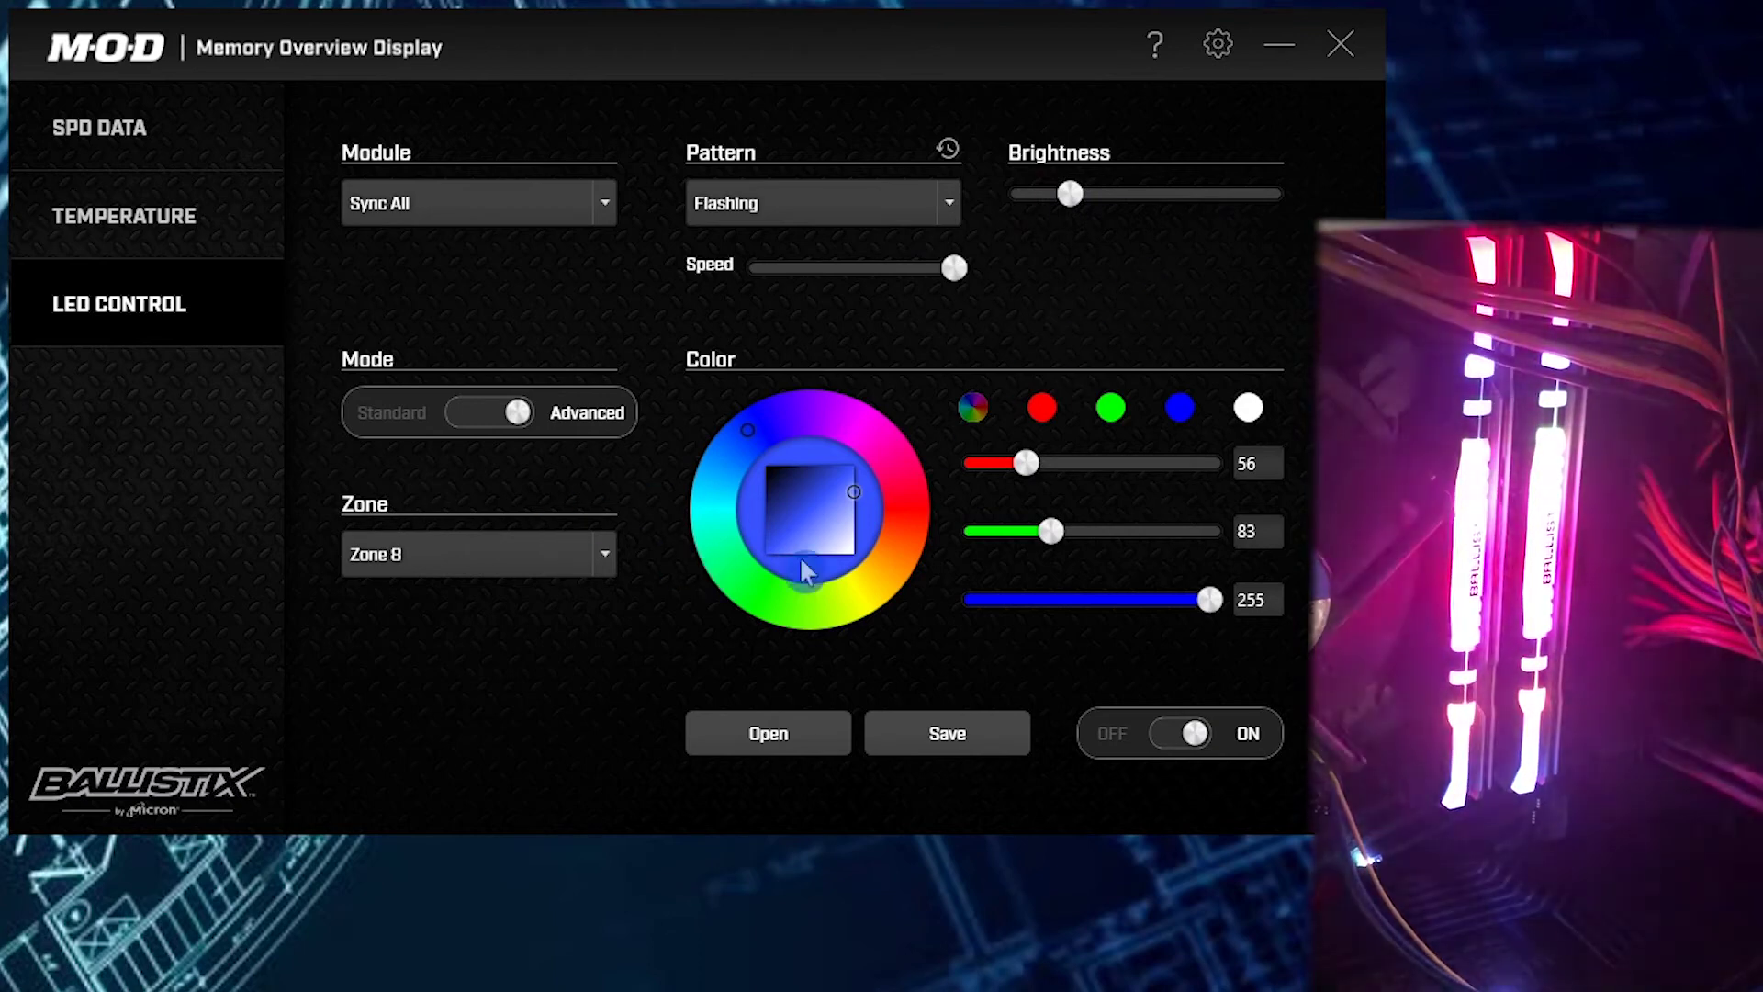
- Switch the LED mode to Standard and reduce the brightness of the Breathing pattern to about two thirds
{"action": "left_click", "coordinate": [490, 415]}
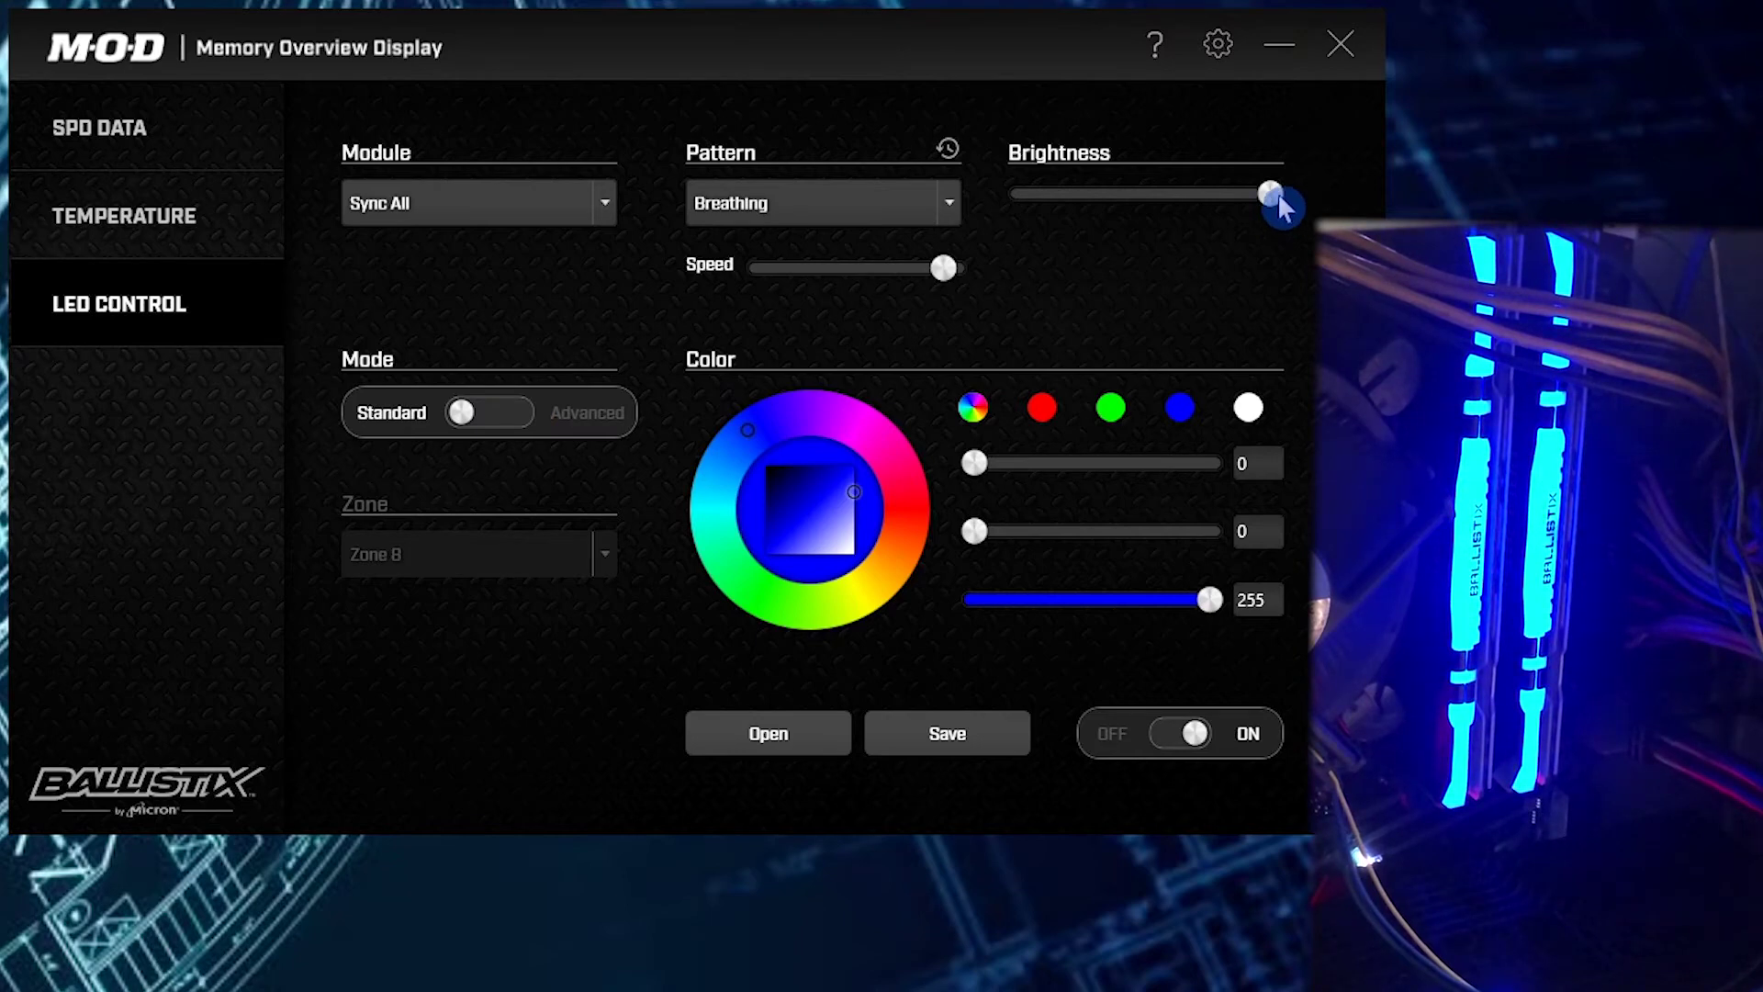
{"action": "left_click_drag", "start_coordinate": [1272, 195], "coordinate": [1095, 206]}
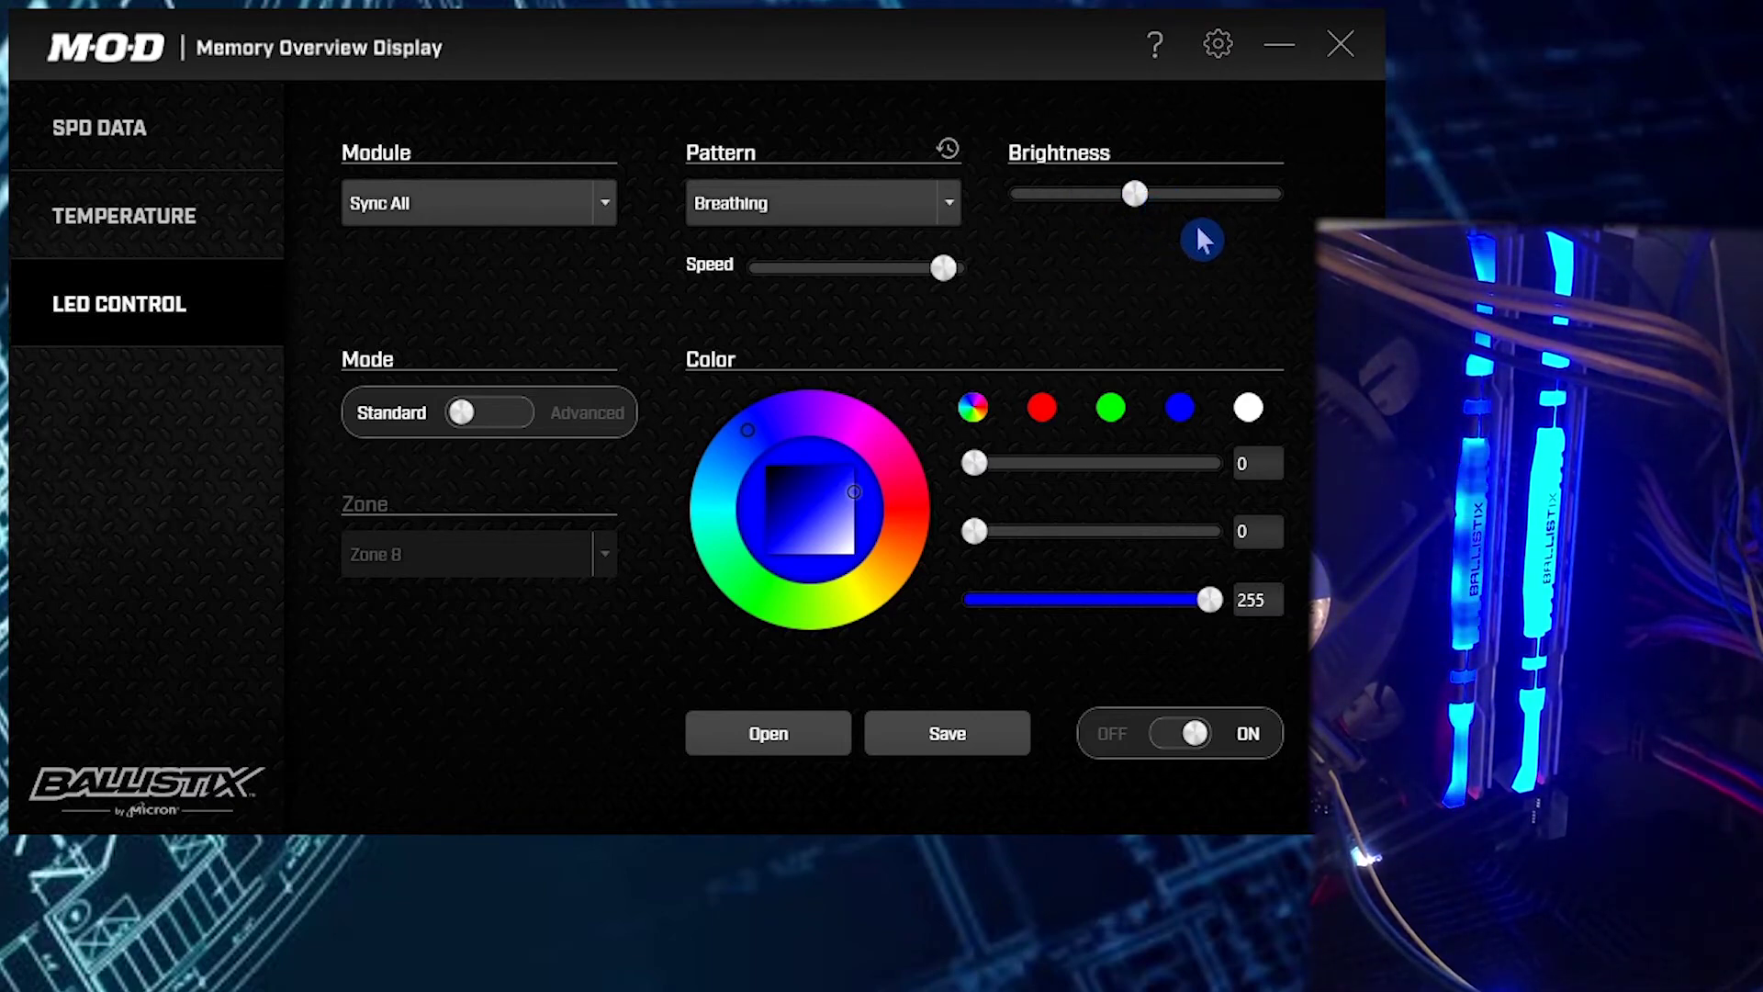
{"action": "left_click", "coordinate": [1183, 193]}
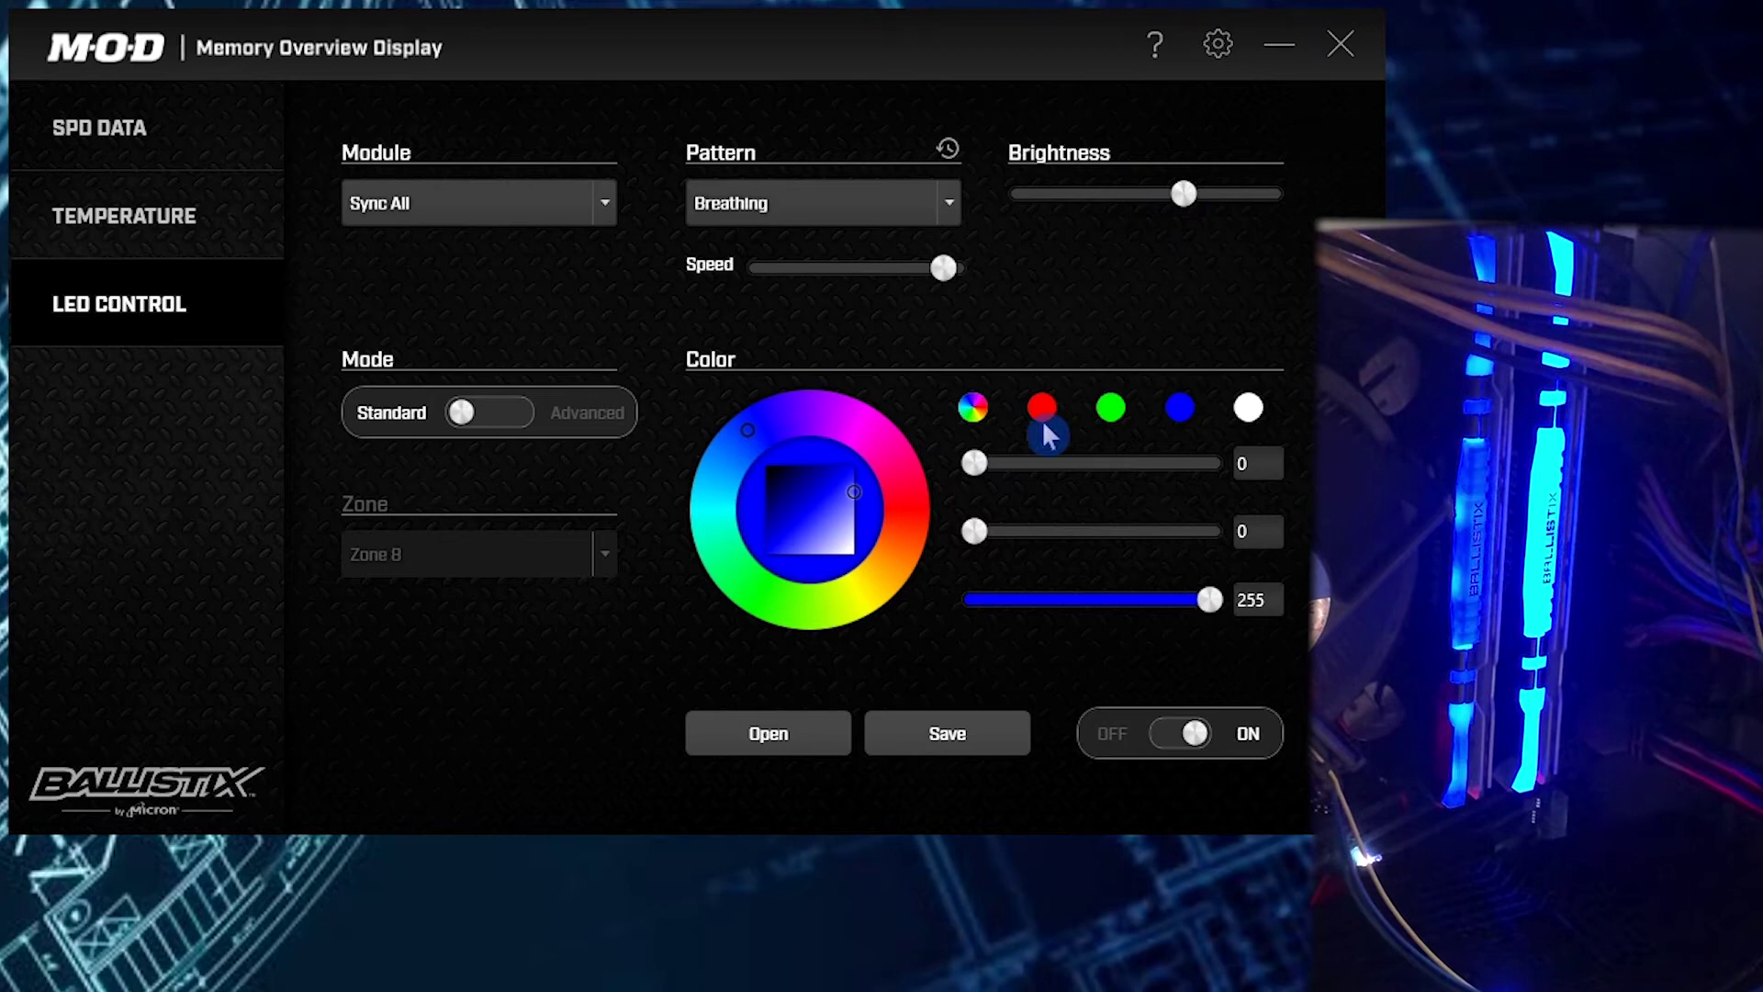
- Change the LED color to green with RGB values 0, 255, 0 and try low and medium brightness levels
{"action": "left_click", "coordinate": [1111, 409]}
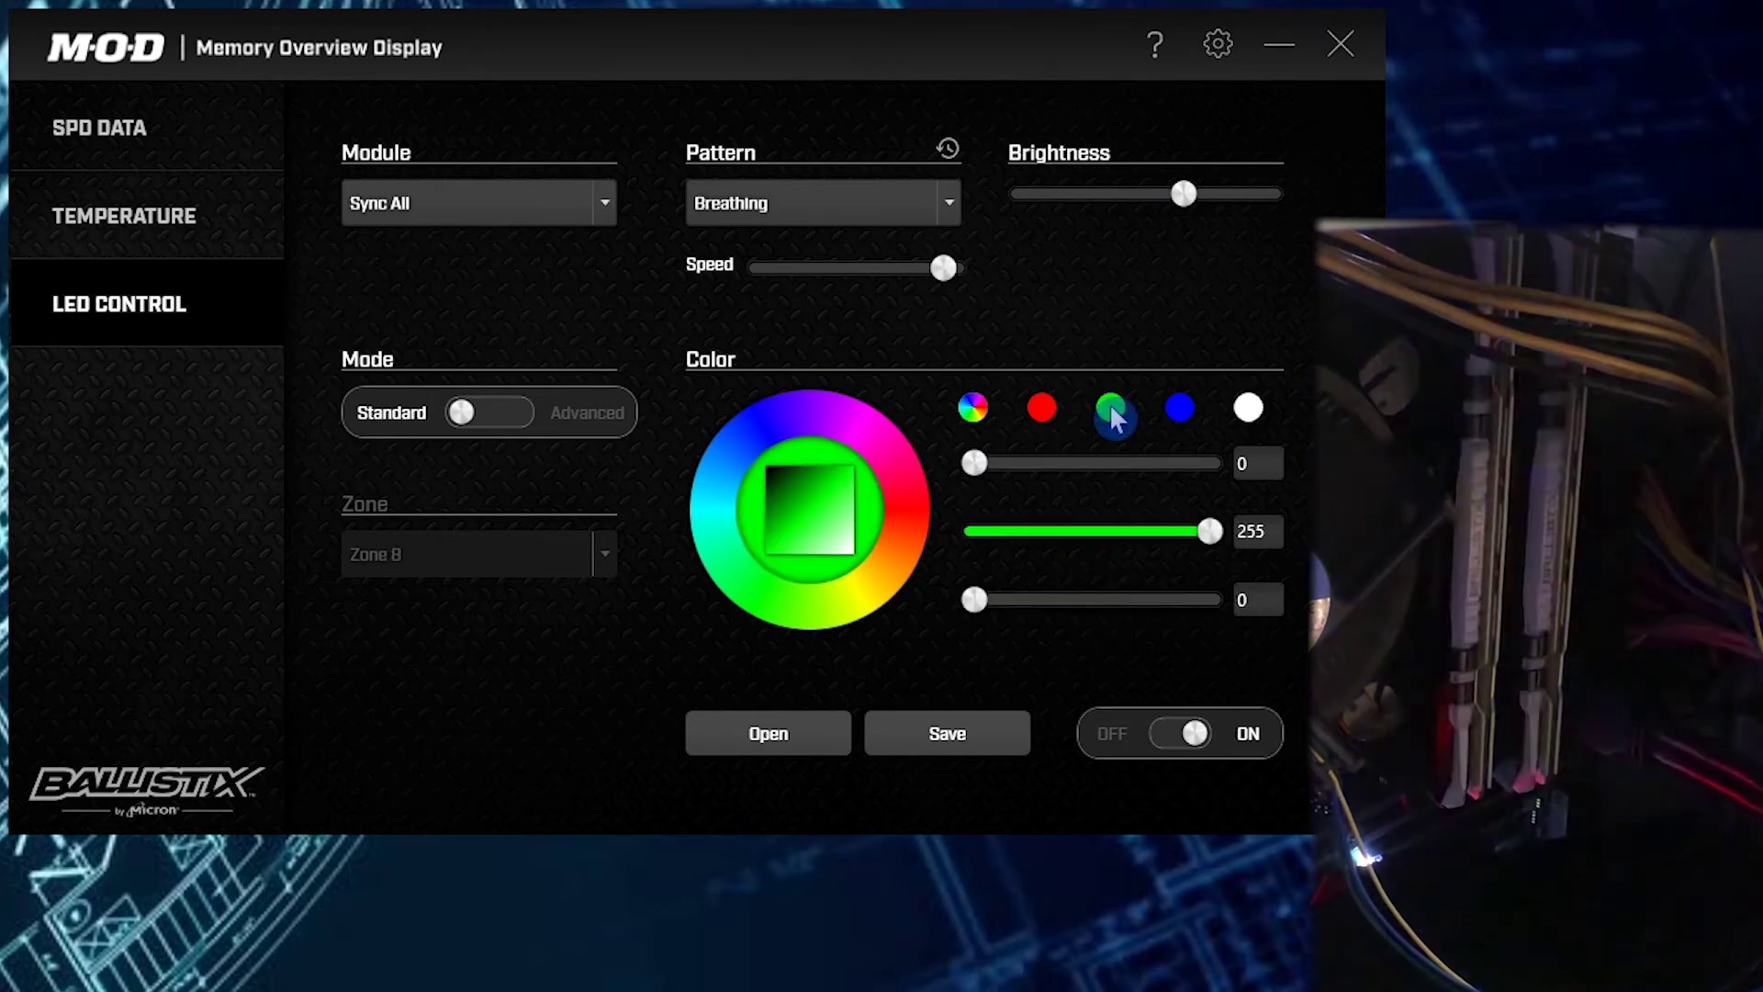
{"action": "left_click_drag", "start_coordinate": [1184, 194], "coordinate": [1065, 207]}
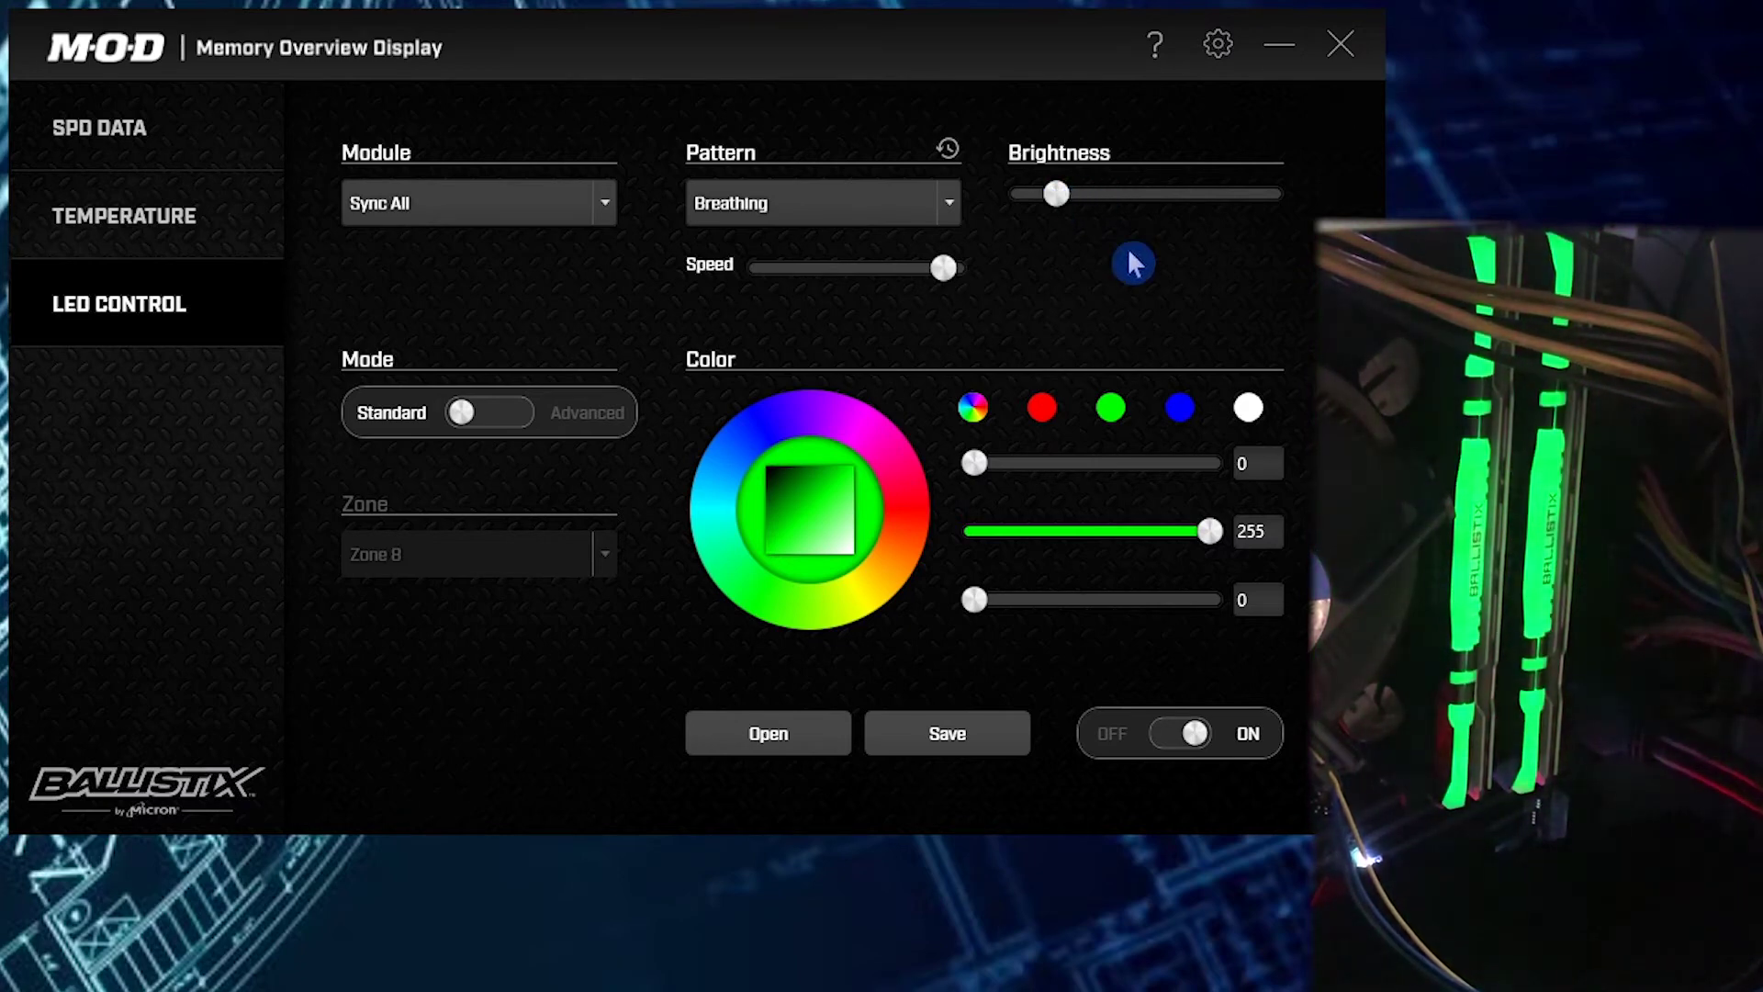
{"action": "left_click", "coordinate": [1160, 195]}
{"action": "mouse_move", "coordinate": [1160, 195]}
{"action": "left_mouse_down"}
{"action": "mouse_move", "coordinate": [1297, 210]}
{"action": "mouse_move", "coordinate": [1140, 195]}
{"action": "left_mouse_up"}
{"action": "left_click", "coordinate": [1172, 196]}
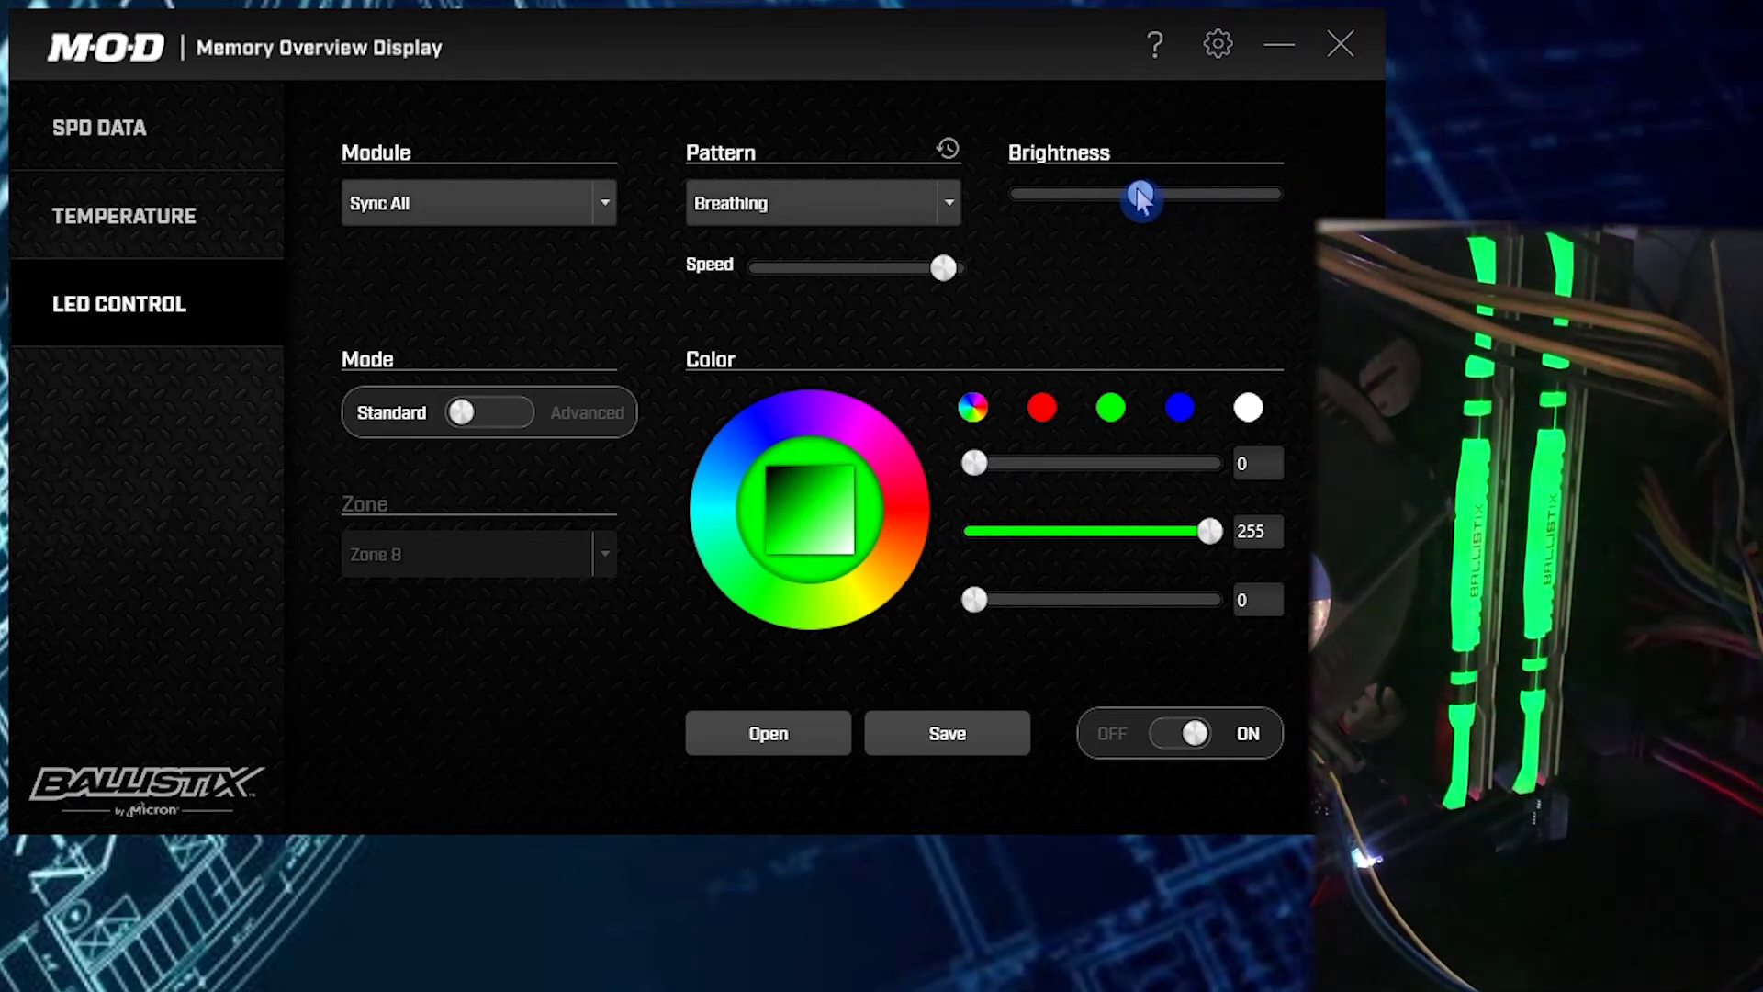
- View the memory temperature page, and switch to Lumion to examine the computer's benchmark results
{"action": "left_click", "coordinate": [143, 222]}
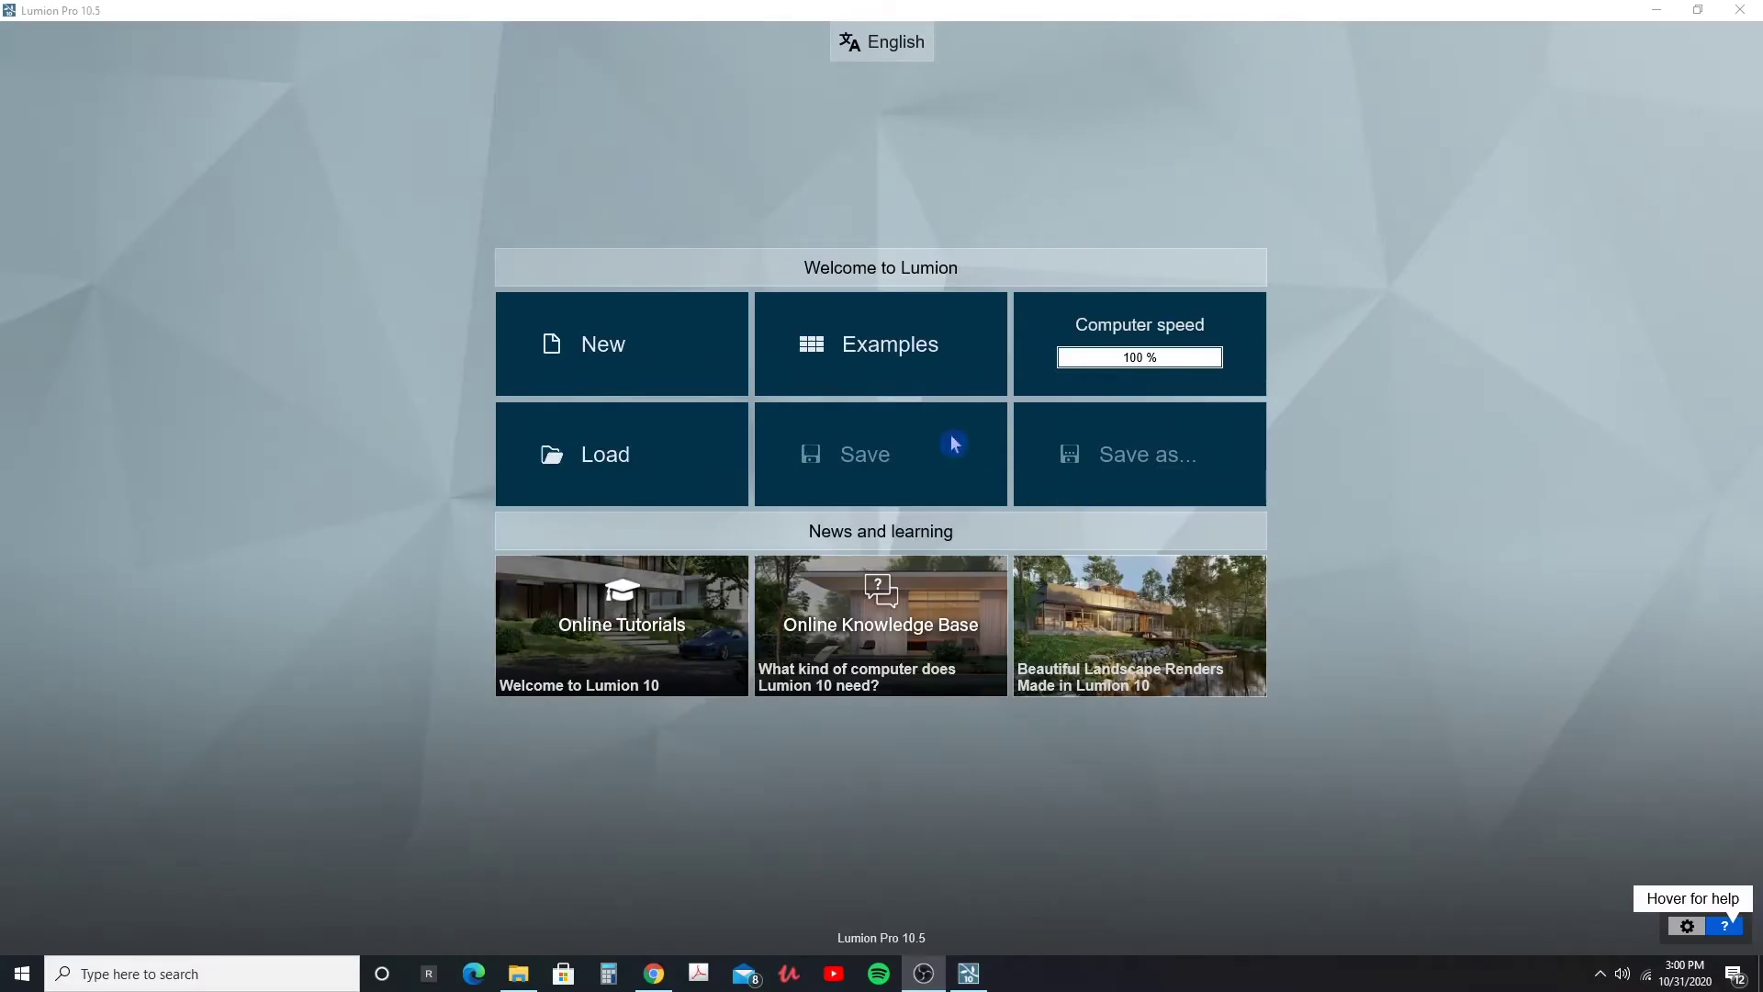
{"action": "left_click", "coordinate": [1155, 354]}
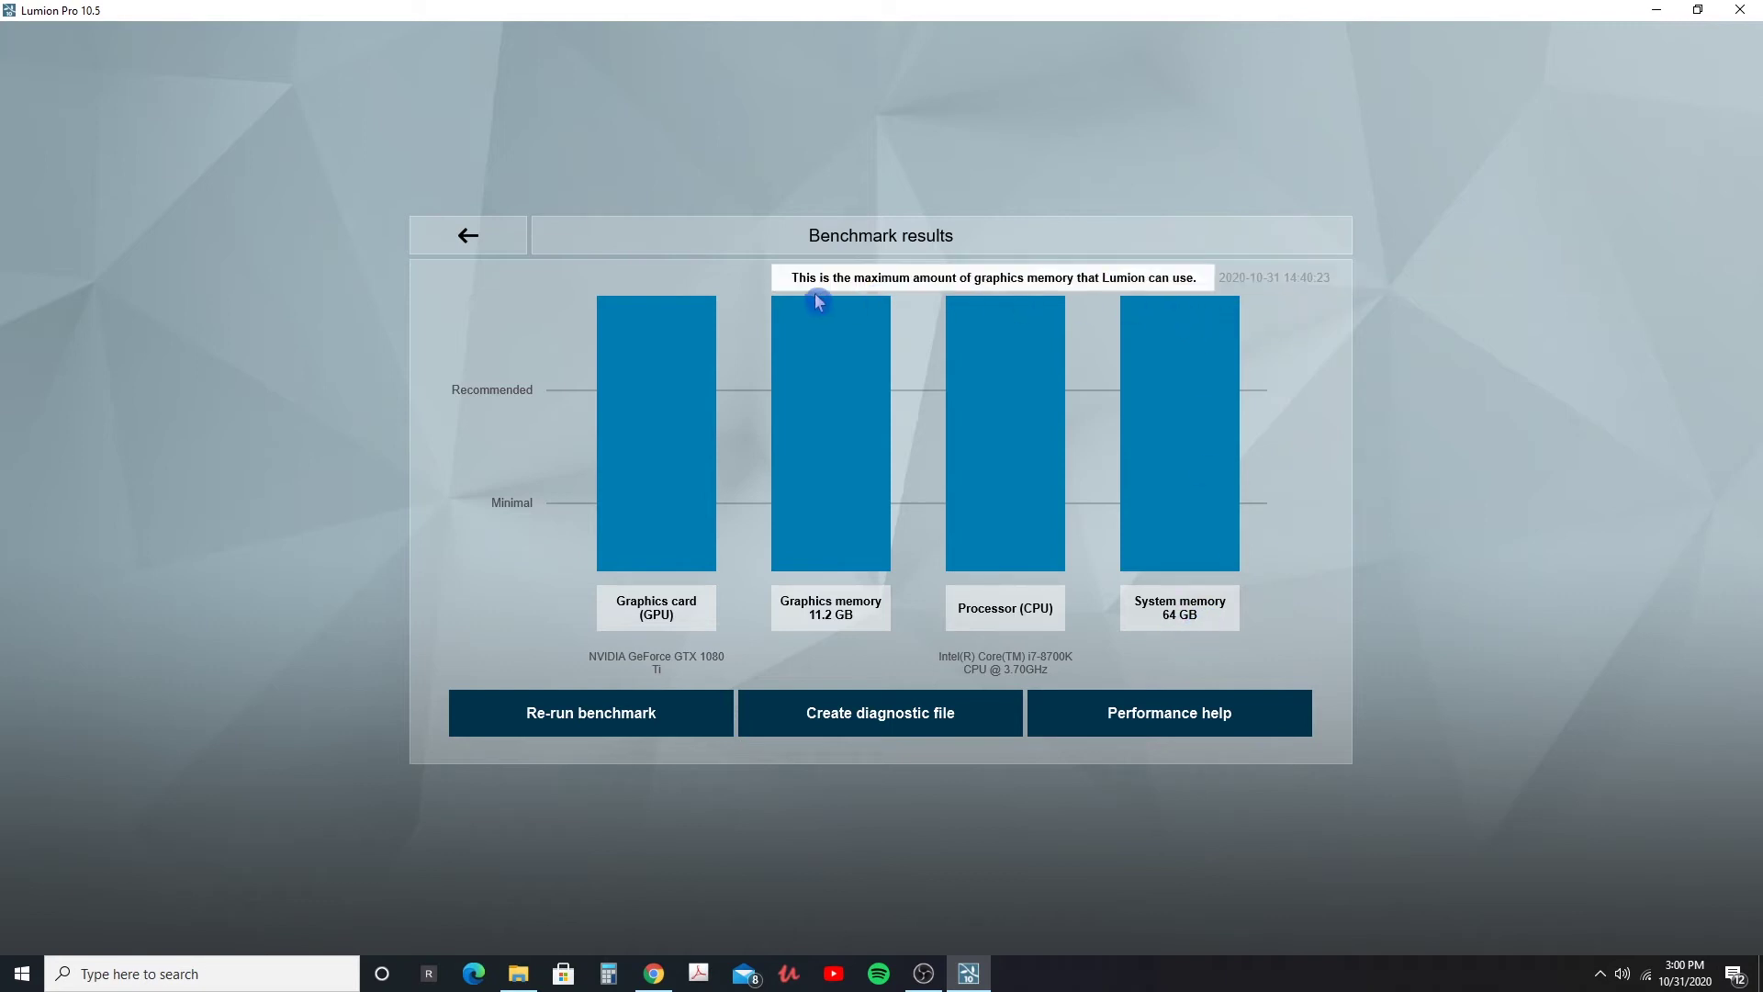
{"action": "mouse_move", "coordinate": [964, 324]}
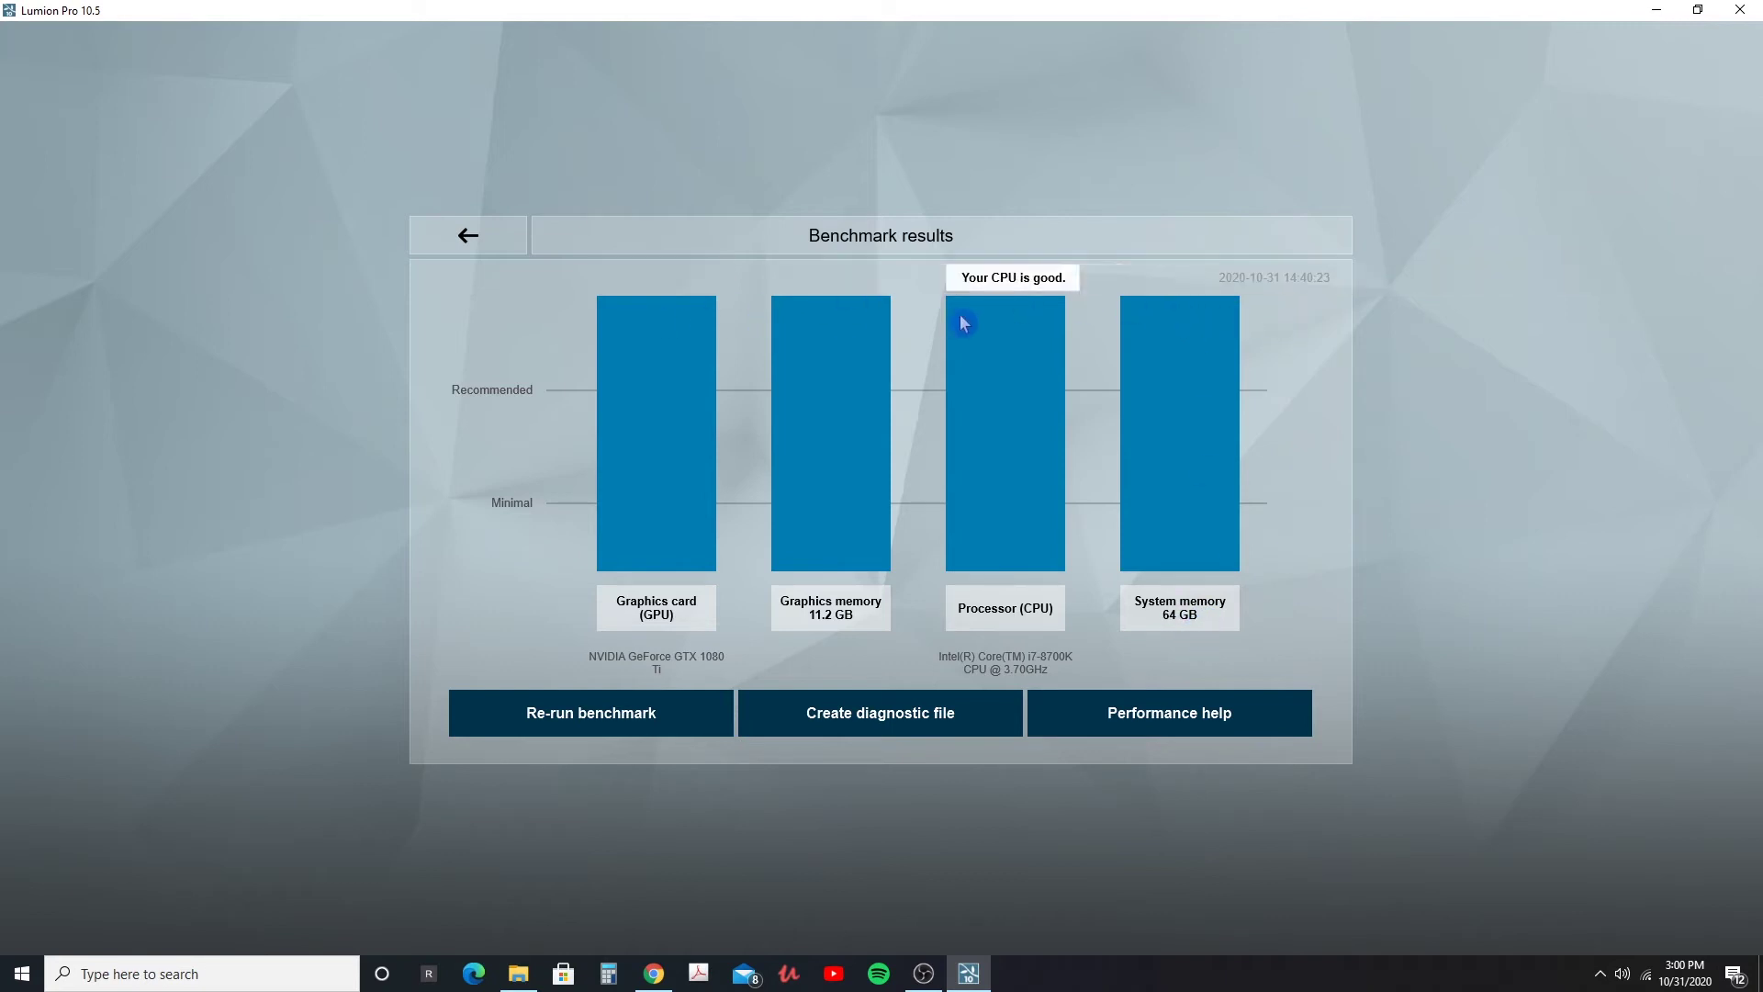
{"action": "left_click", "coordinate": [500, 250]}
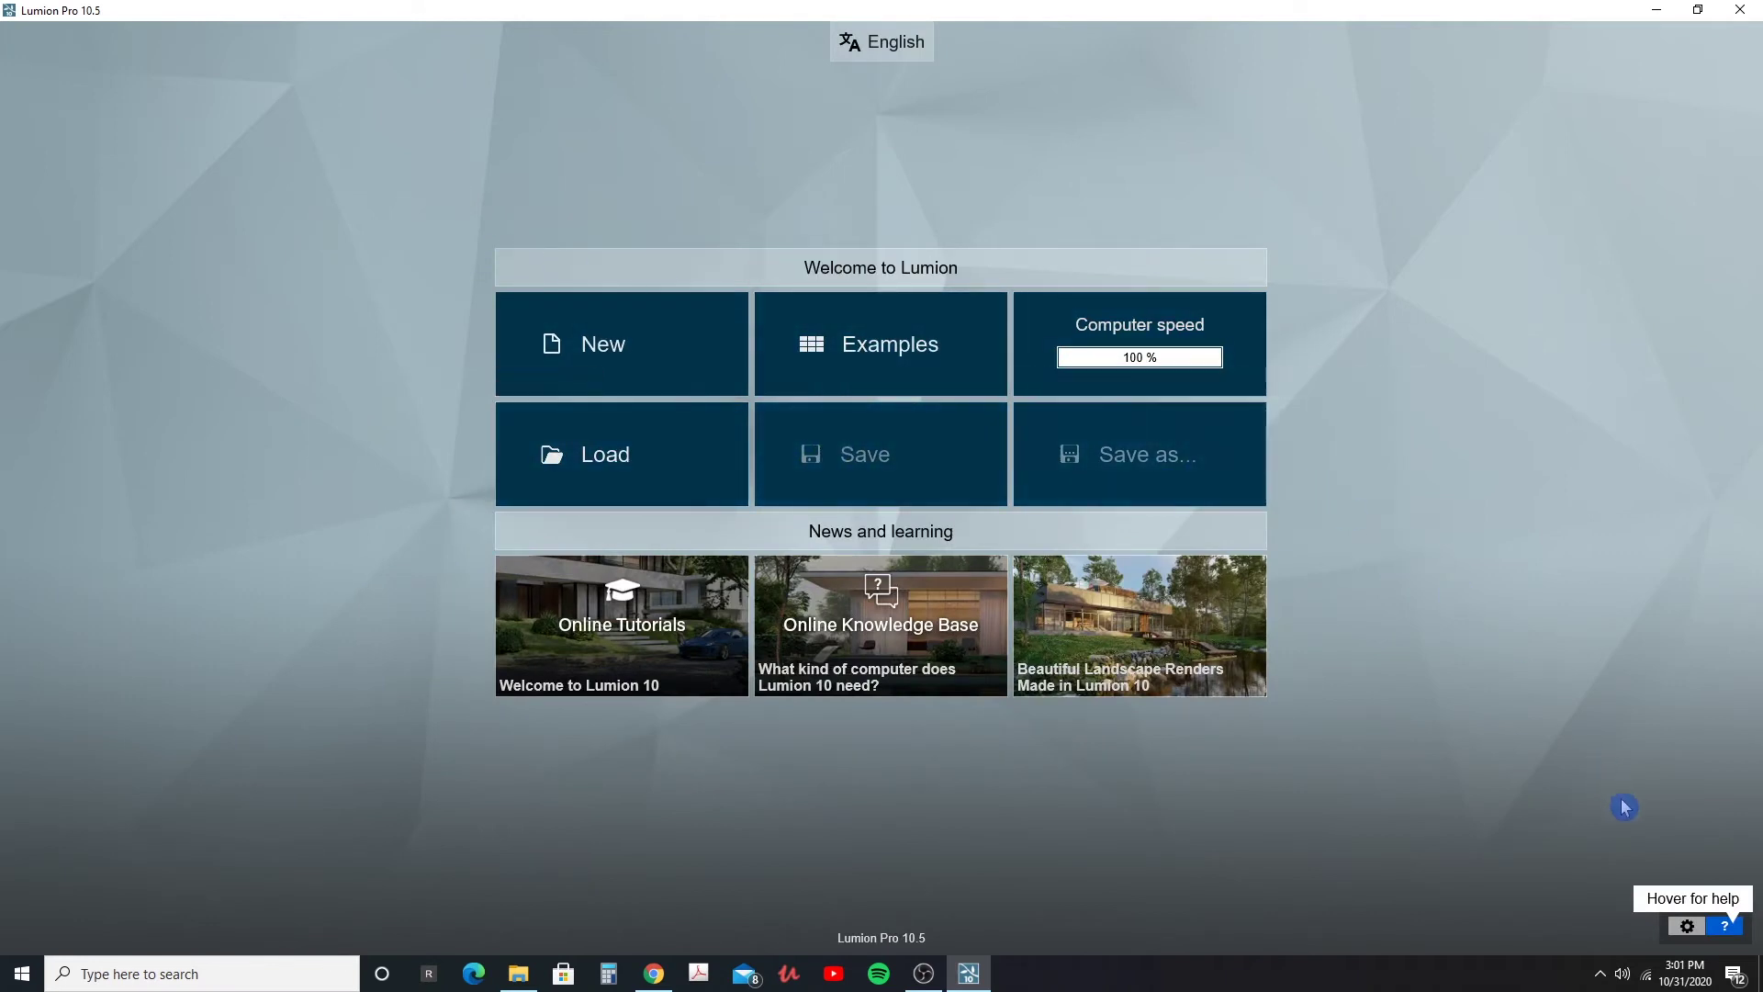
- Load the project Kwanis Rd model 2.ls10 and switch to Movie mode
{"action": "left_click", "coordinate": [689, 455]}
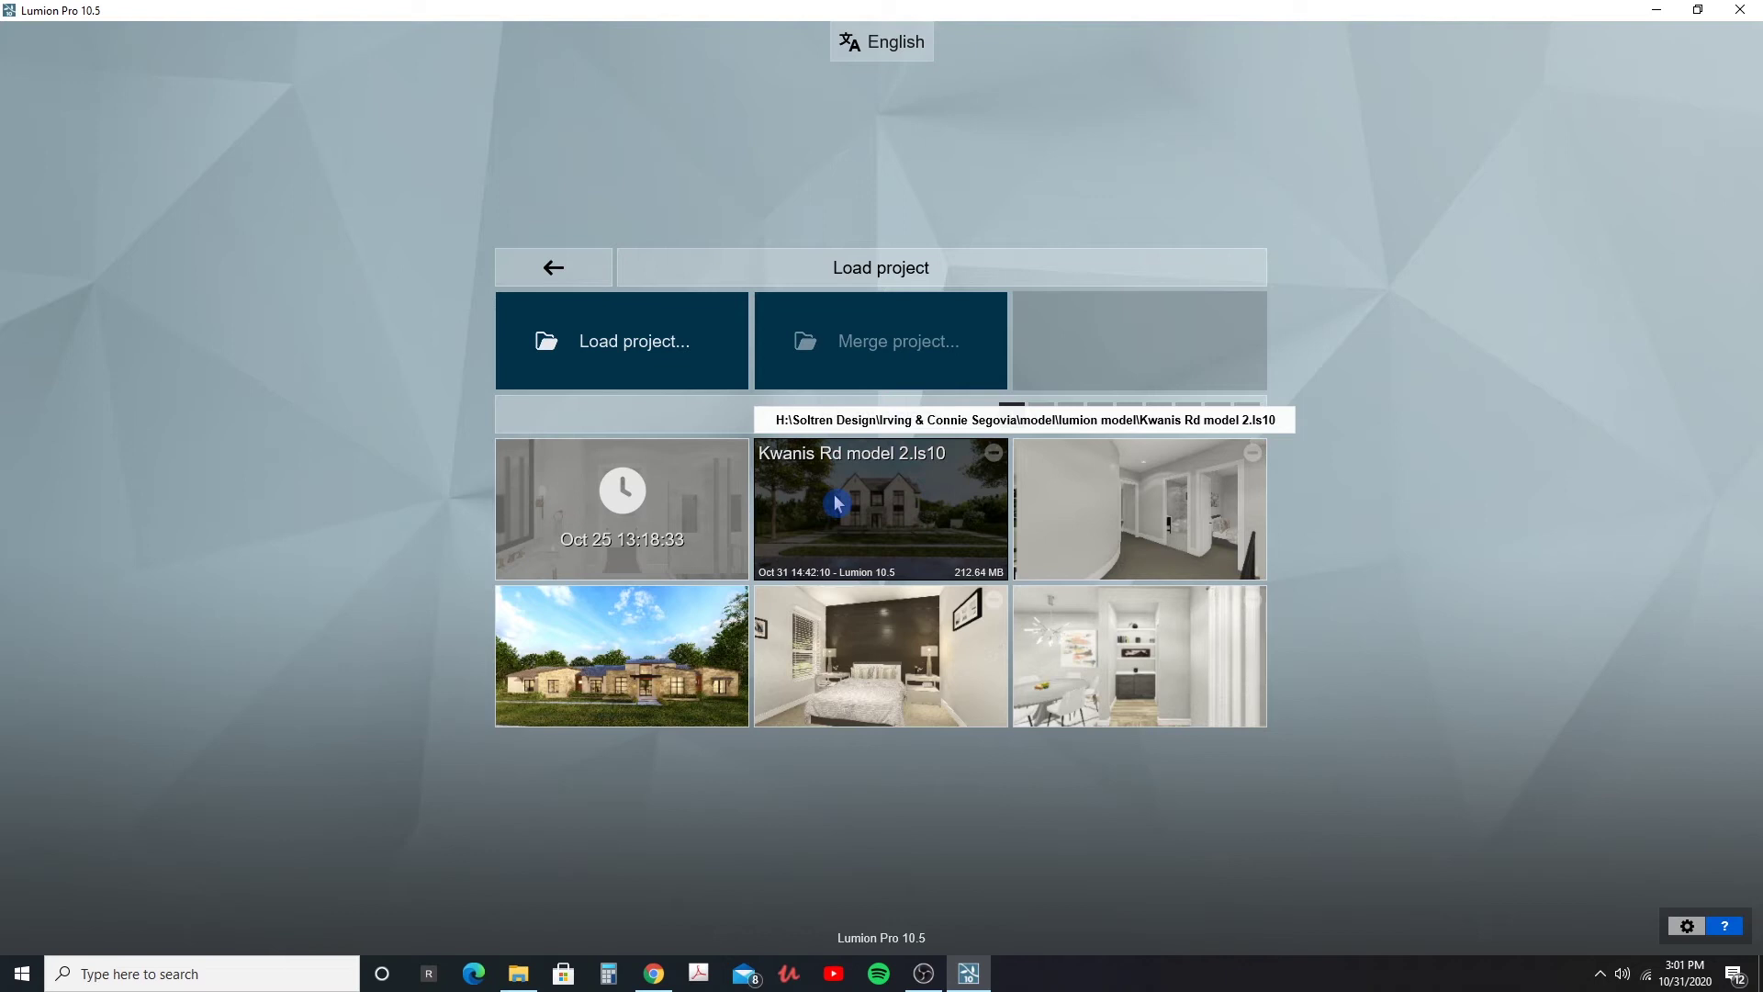
{"action": "left_click", "coordinate": [838, 503]}
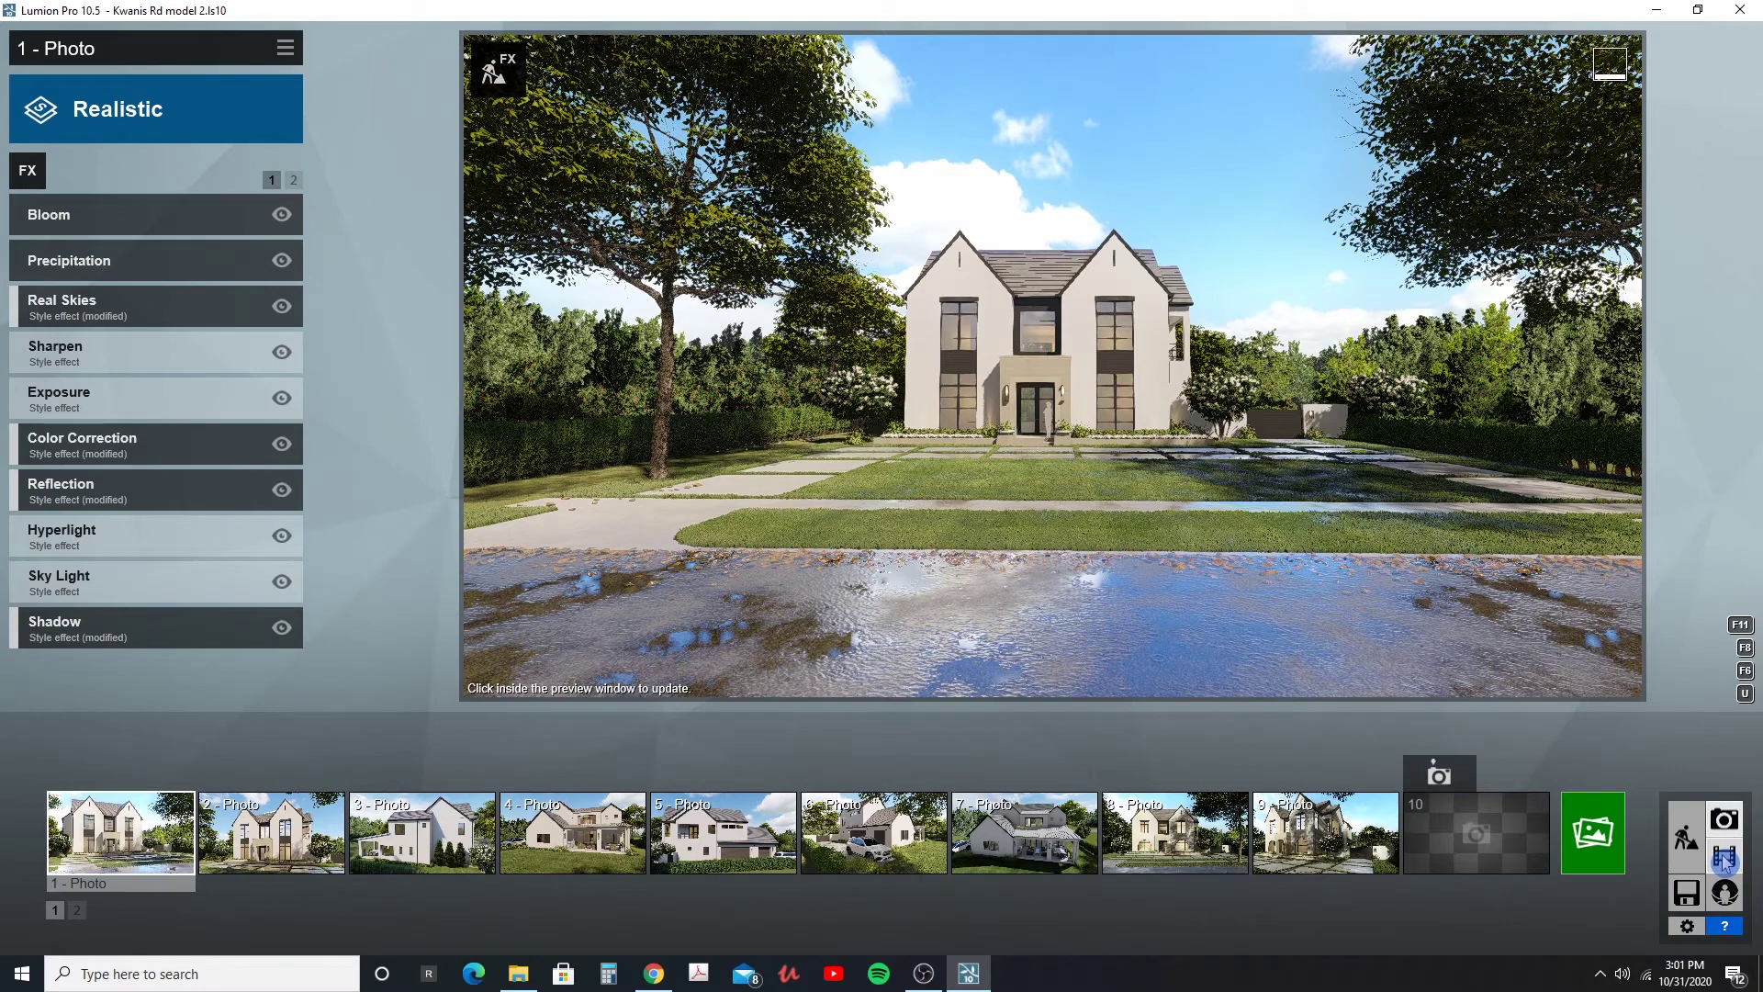
{"action": "left_click", "coordinate": [1722, 861]}
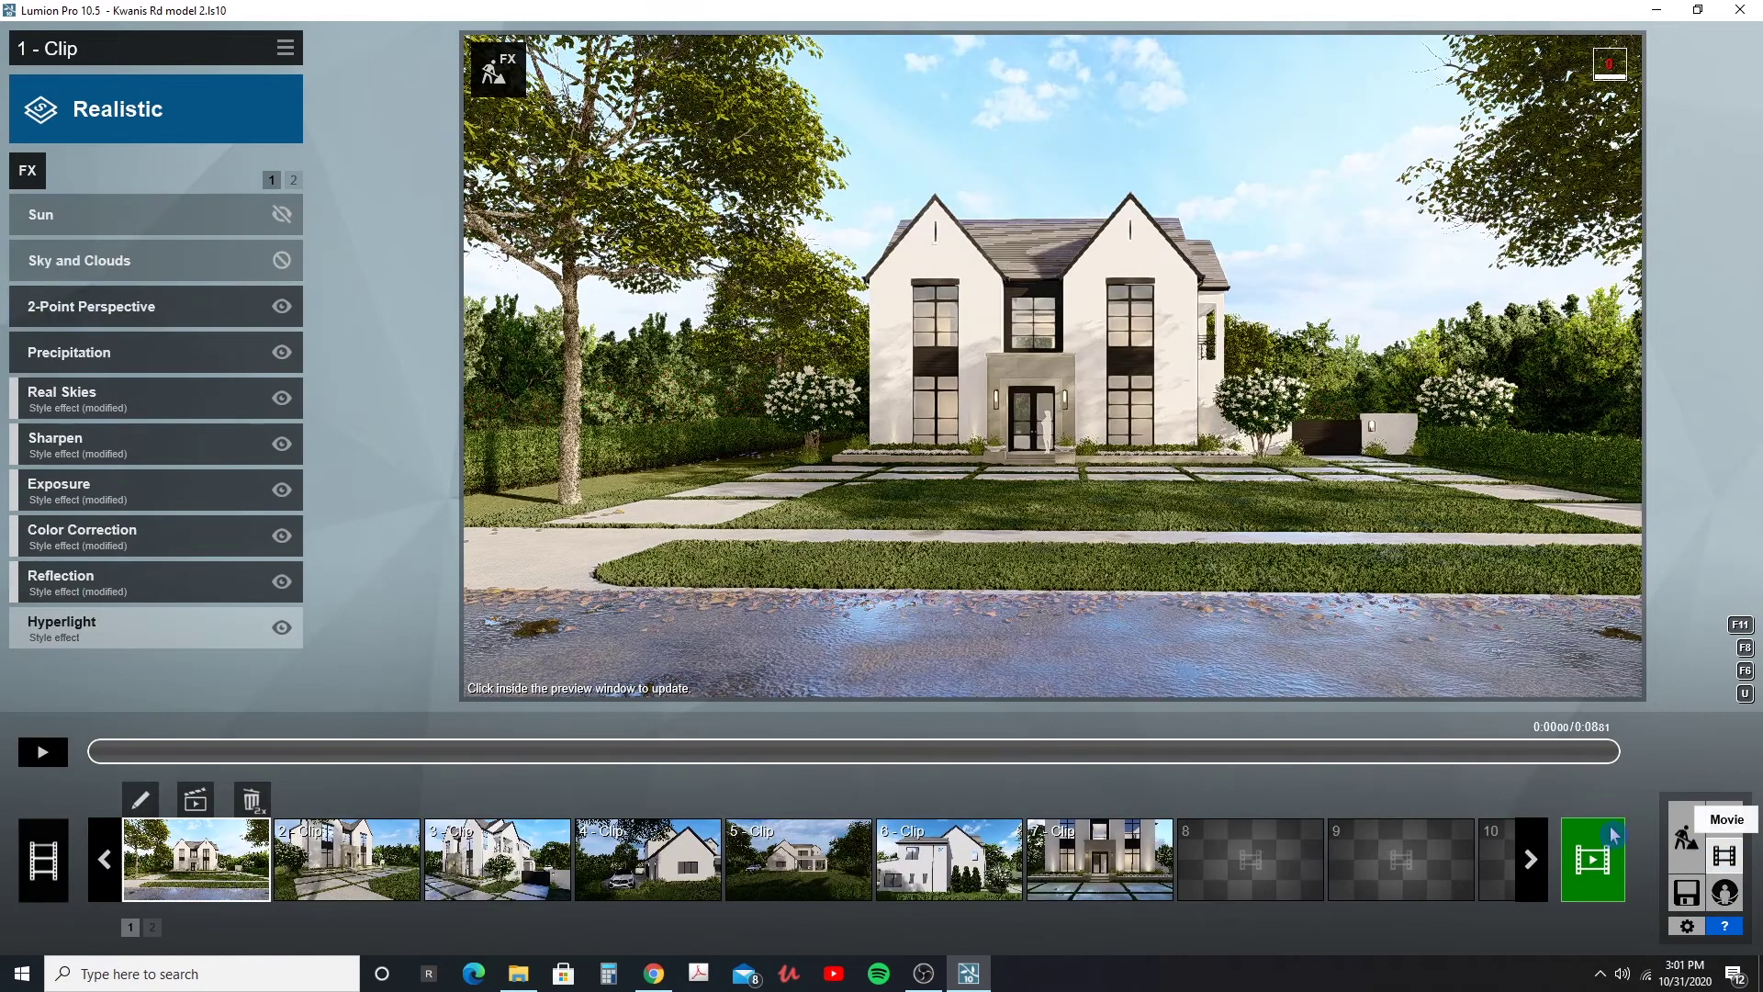
- Render the entire first clip as a Full HD 1920x1080 MP4, overwriting the existing file text.mp4
{"action": "left_click", "coordinate": [196, 804]}
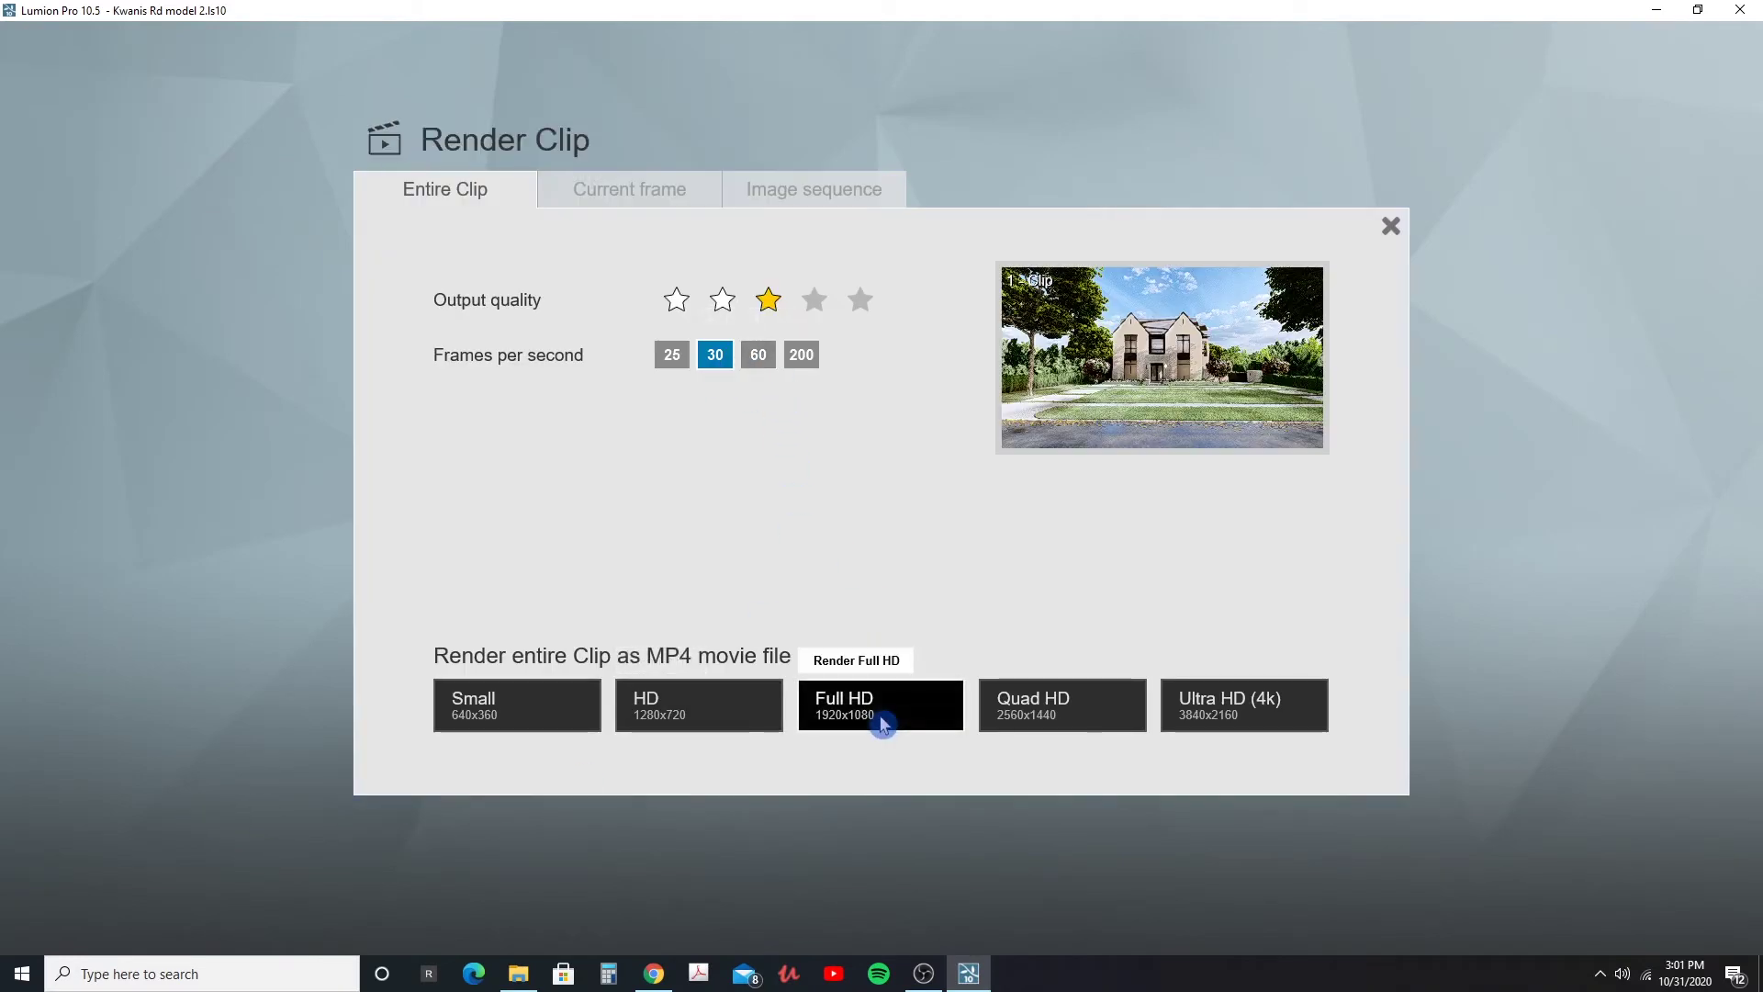
{"action": "left_click", "coordinate": [881, 721]}
{"action": "left_click", "coordinate": [542, 303]}
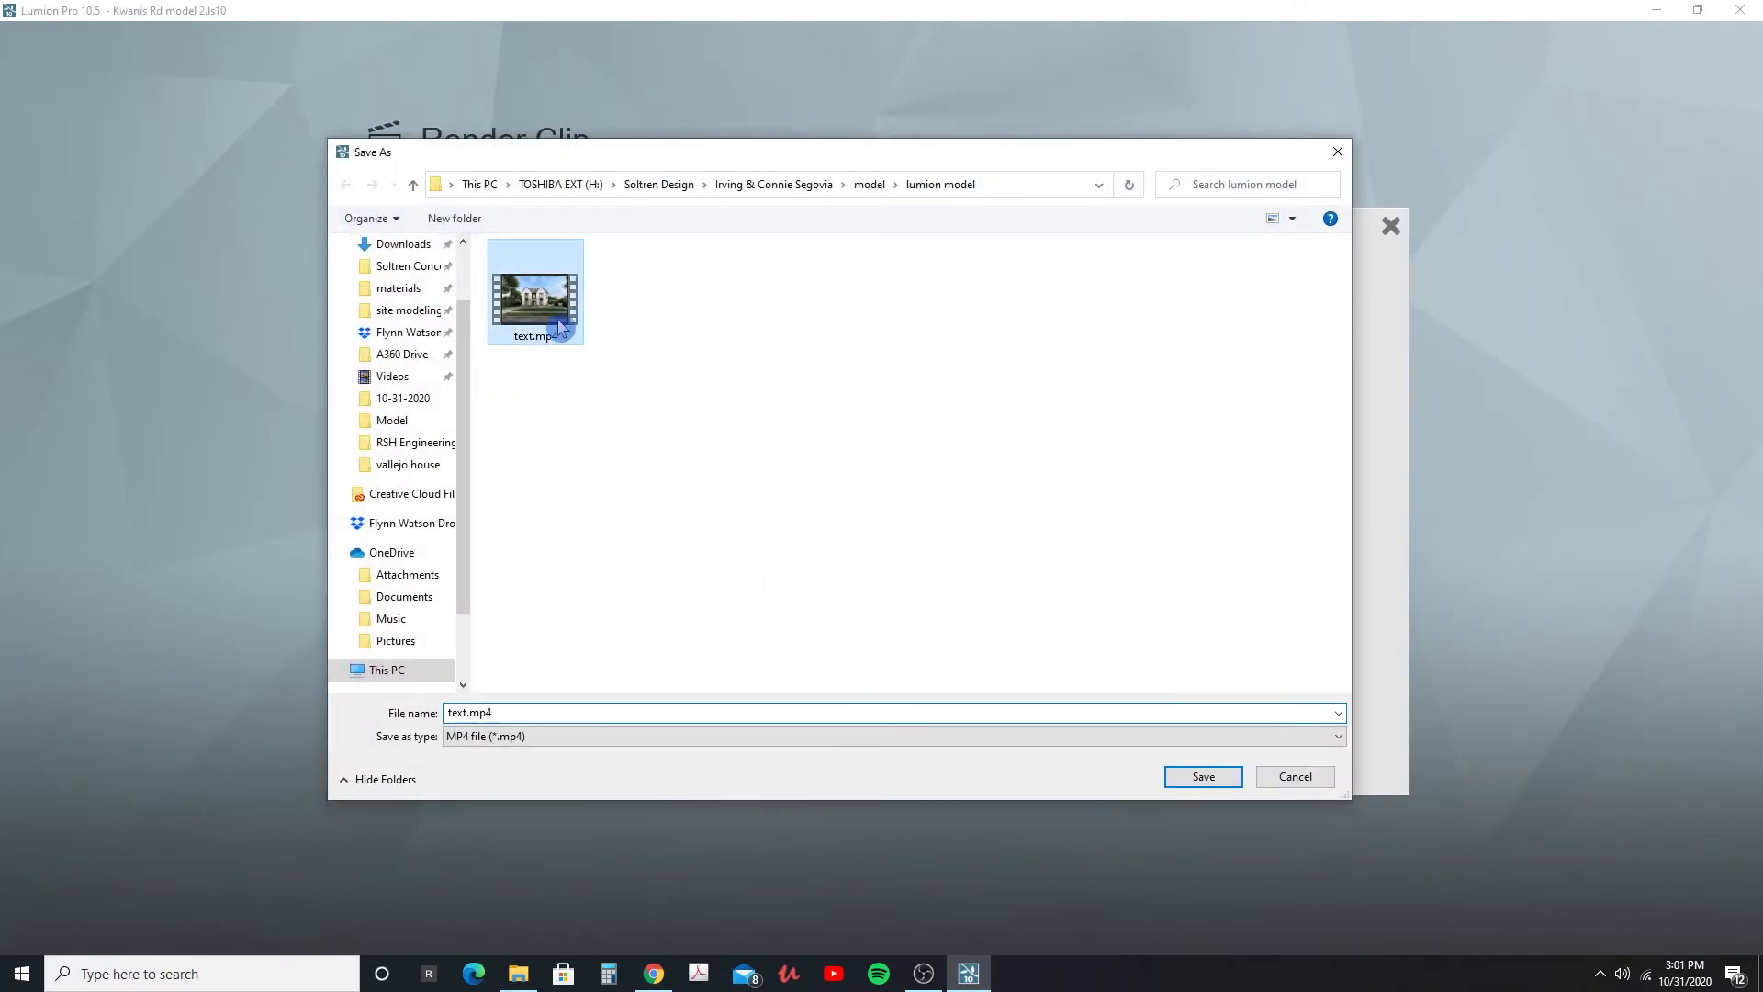
{"action": "left_click", "coordinate": [1201, 776]}
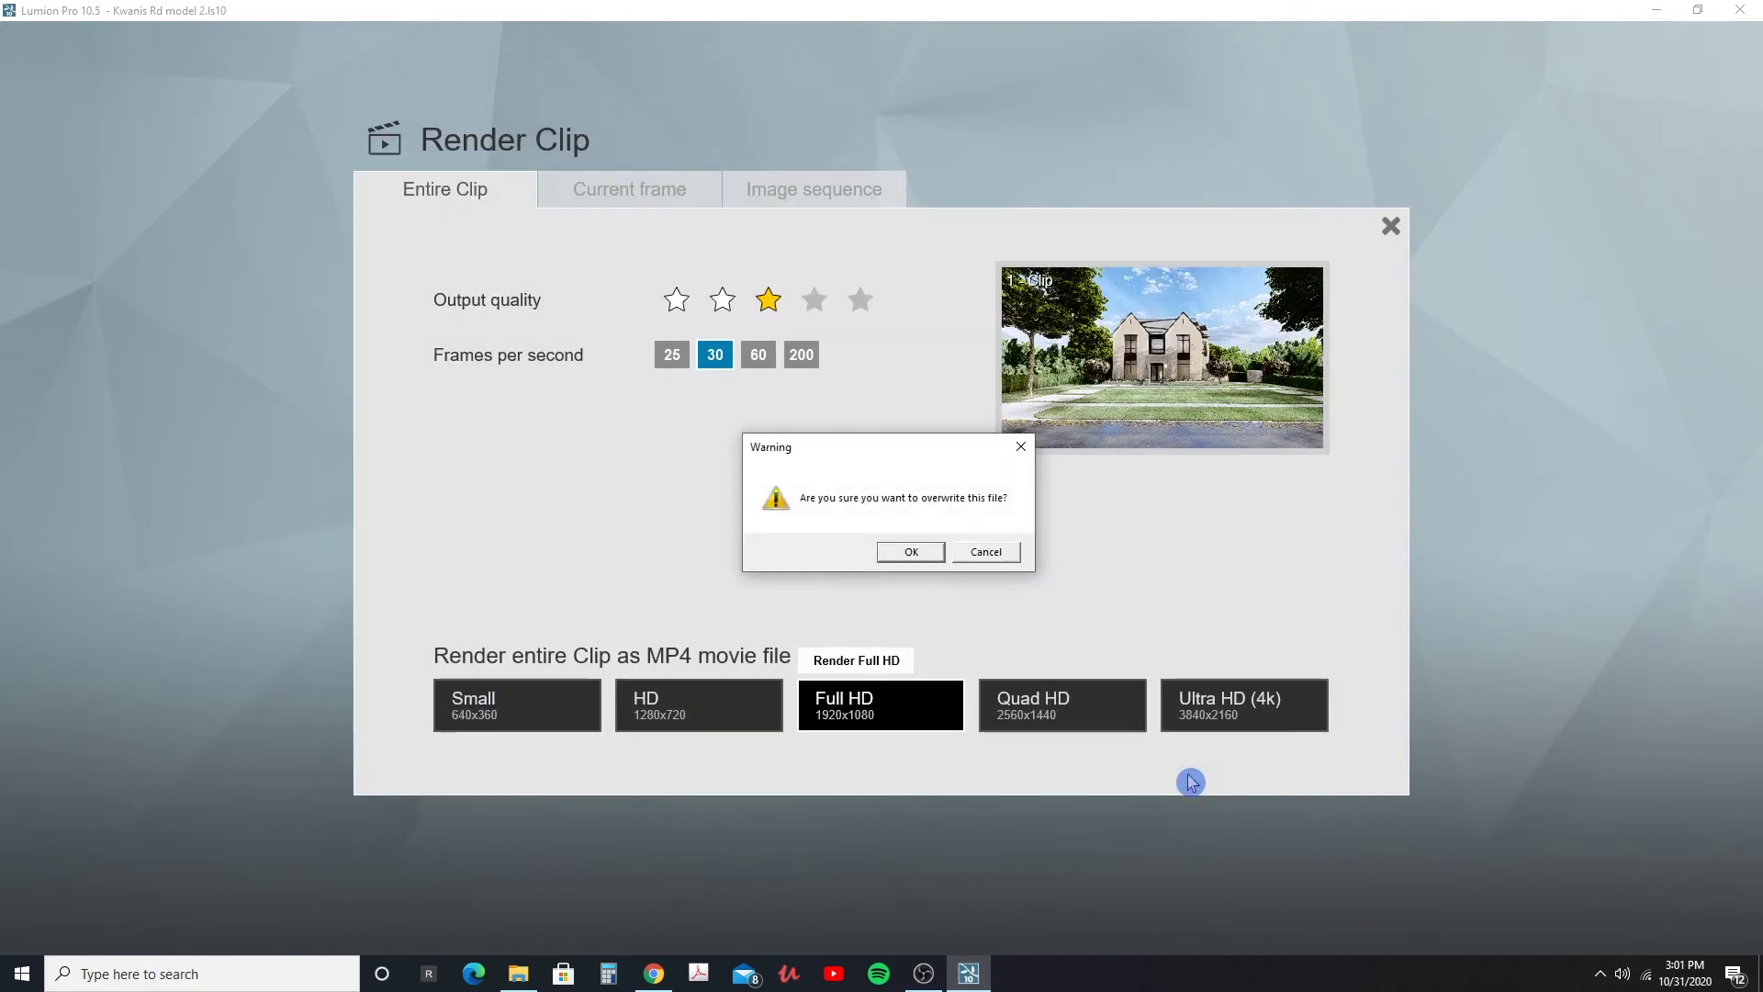
{"action": "left_click", "coordinate": [921, 551]}
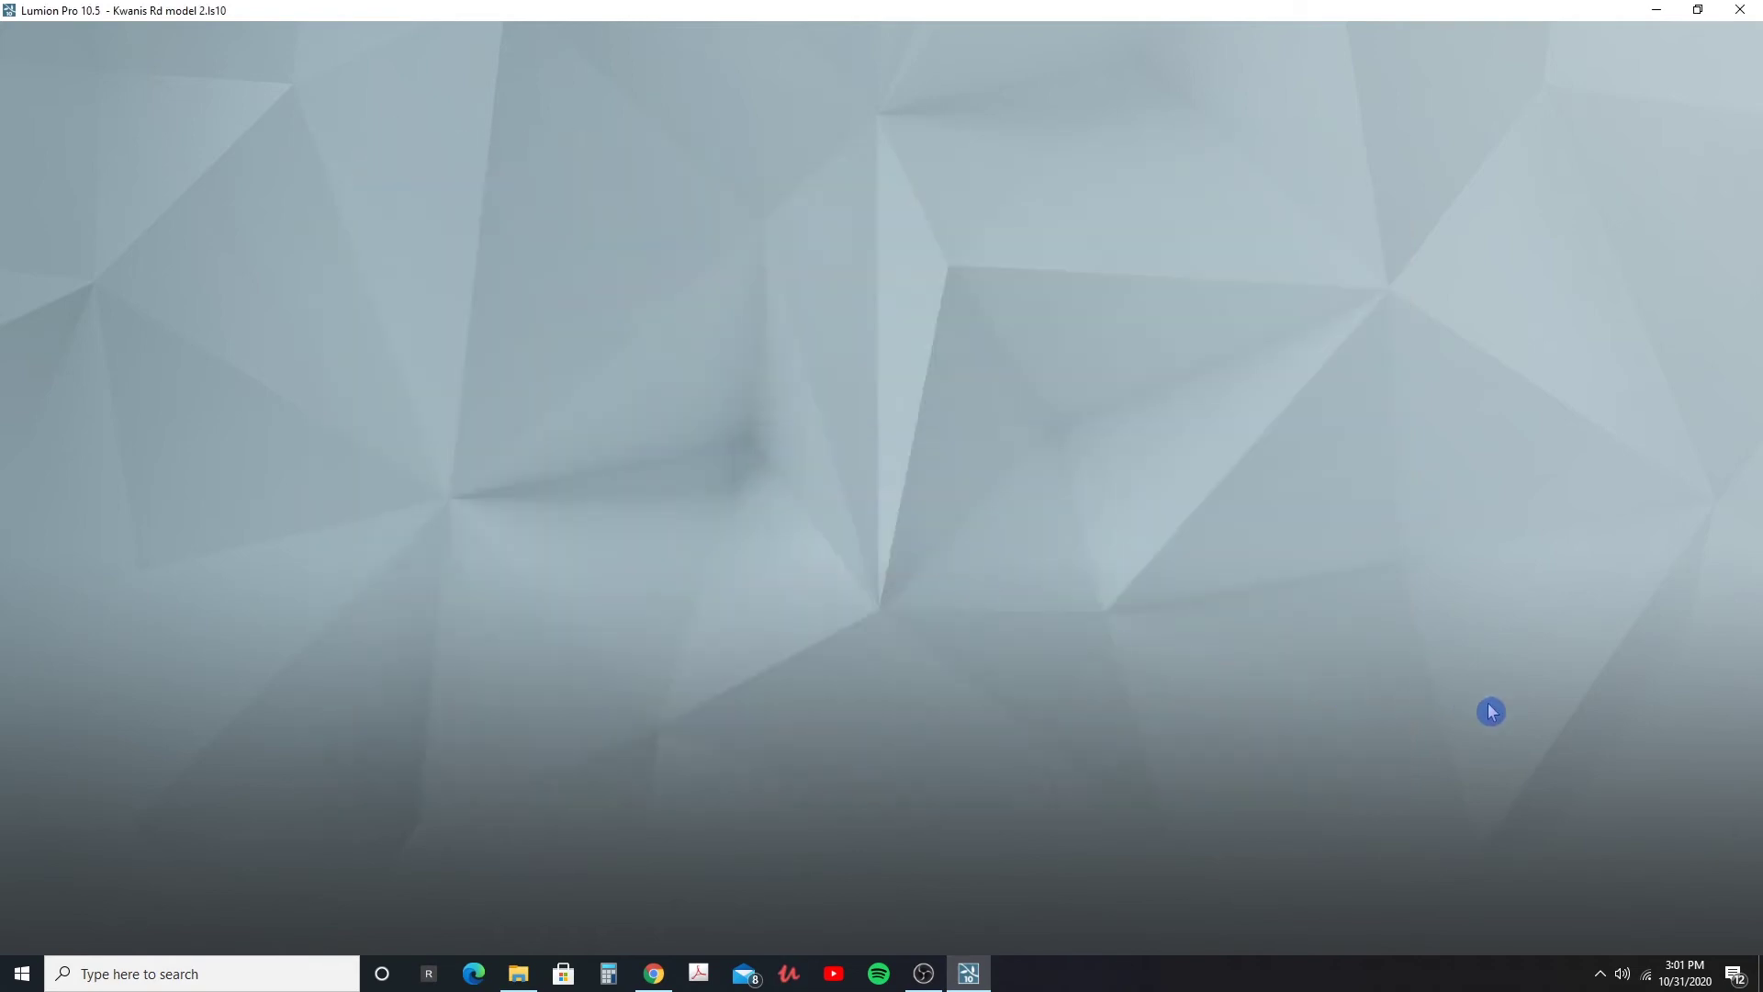